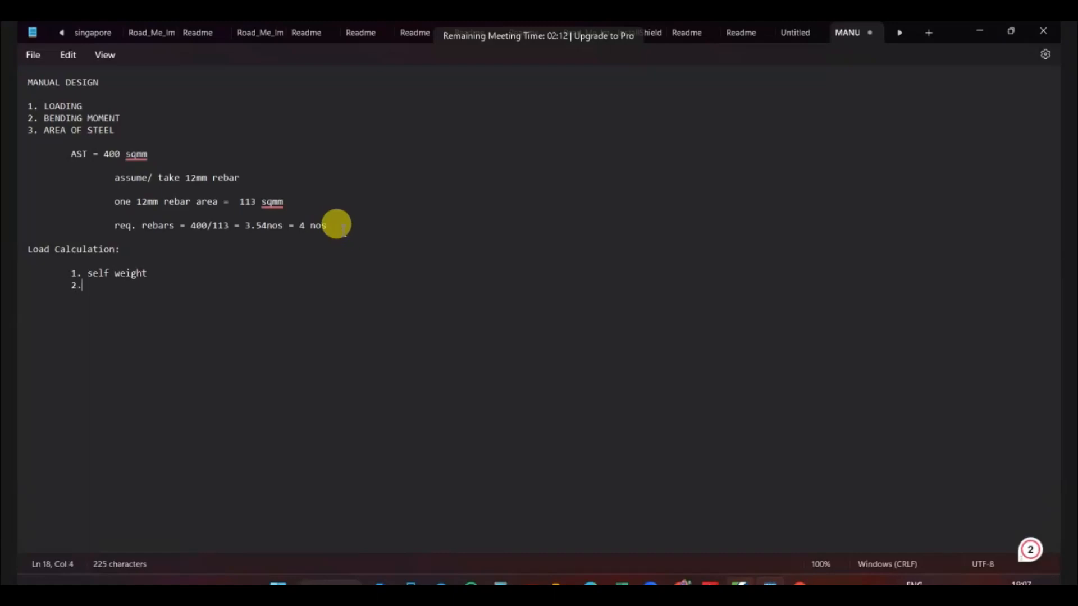
Step: Complete the second item of the Load Calculation list as "live load"
type("ve lod")
key("BackSpace")
type("ad")
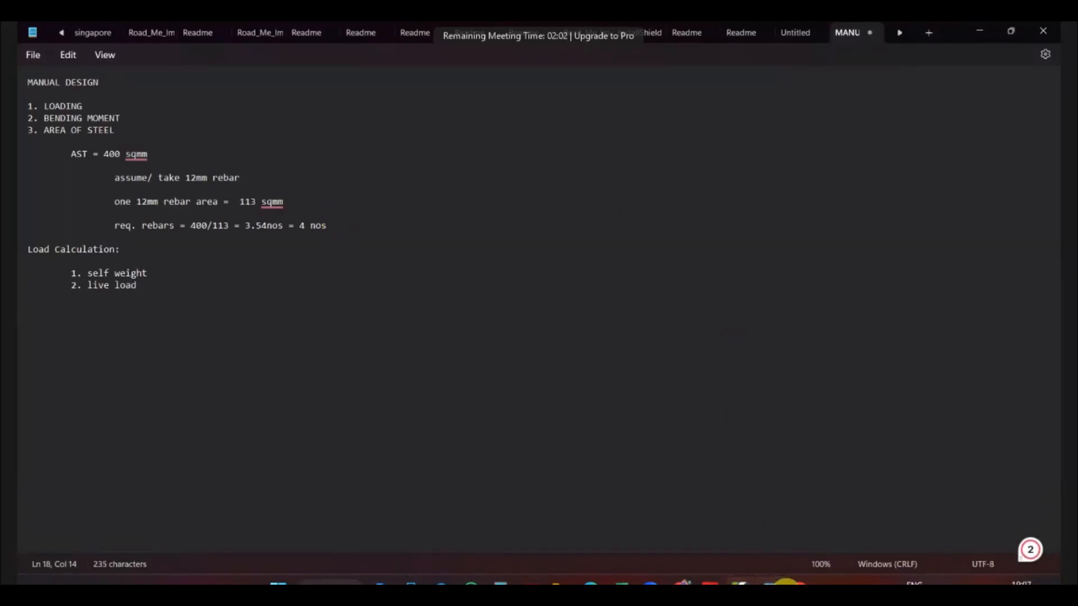
Step: Switch to the ce6505 PDF in Microsoft Edge and examine the worked beam design from question 3 through the cross-section sketch on page 10
mouse_move(802, 583)
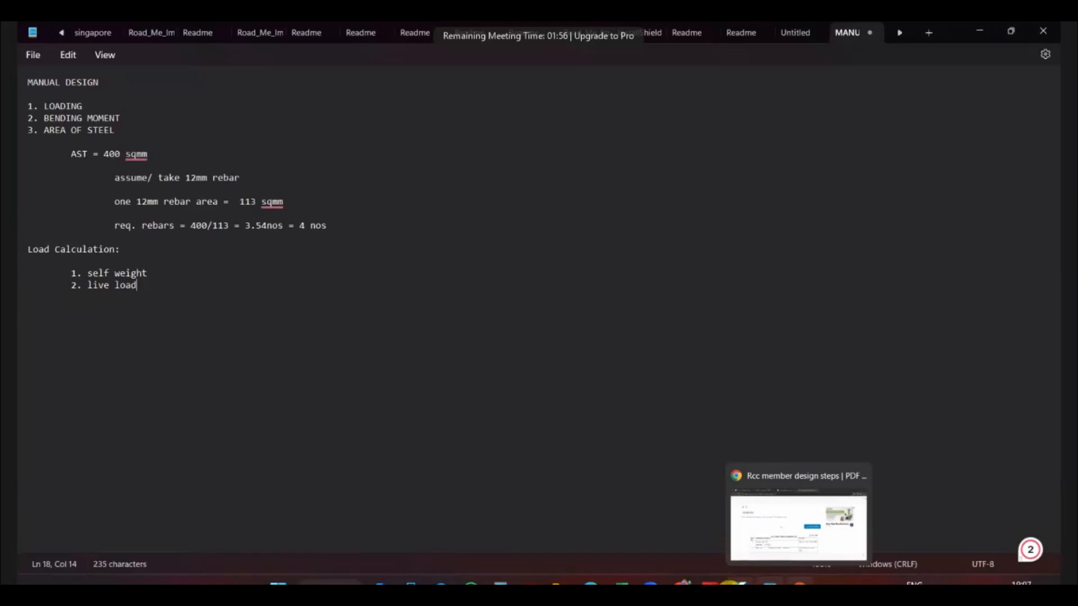
mouse_move(699, 554)
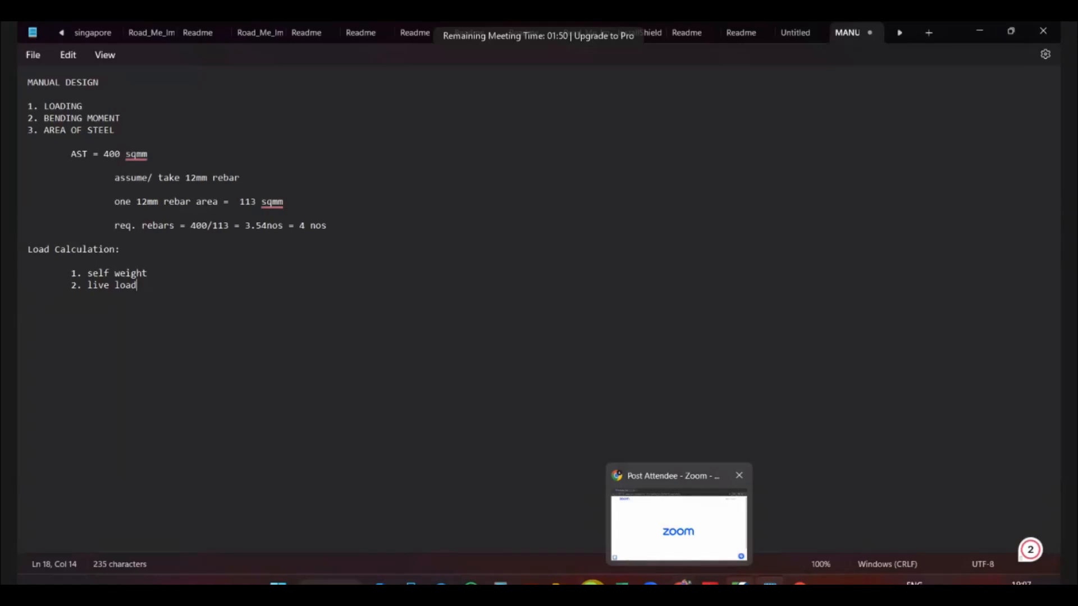
left_click(679, 528)
left_click(592, 585)
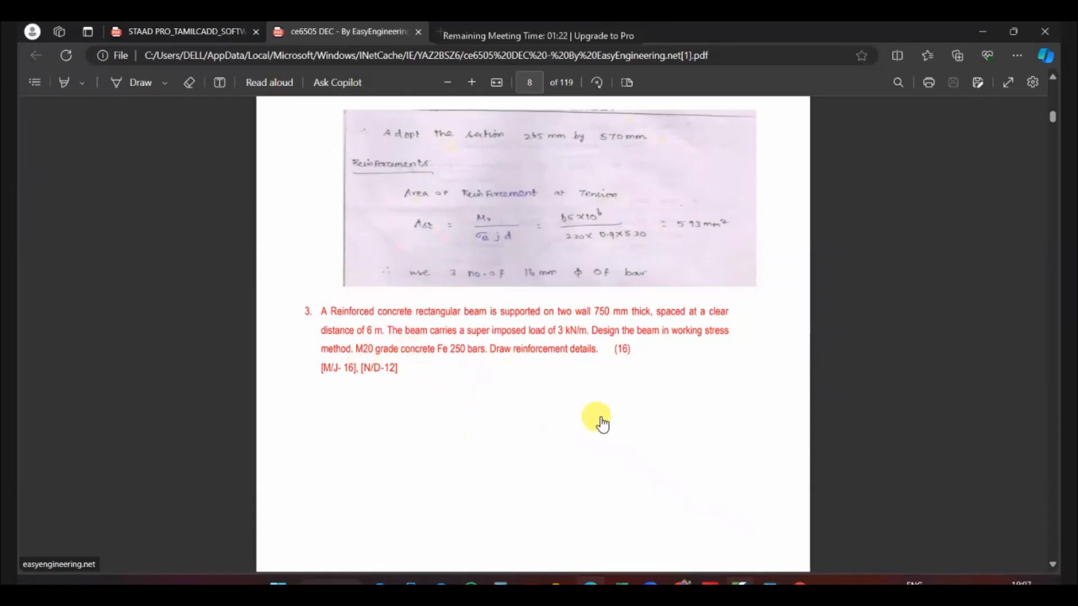
scroll(604, 436, "down", 10)
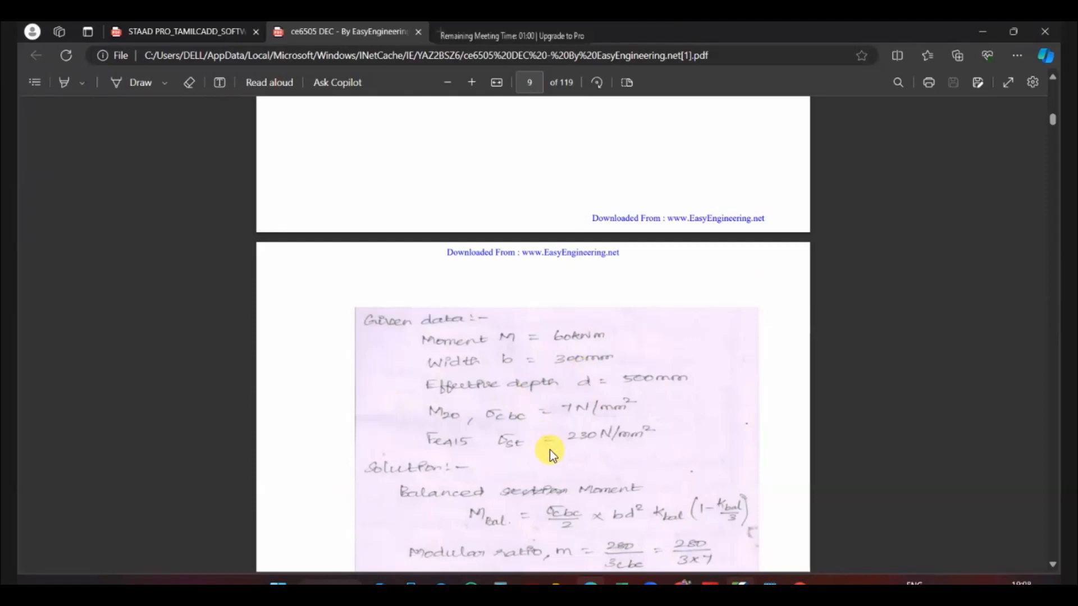
scroll(550, 450, "down", 6)
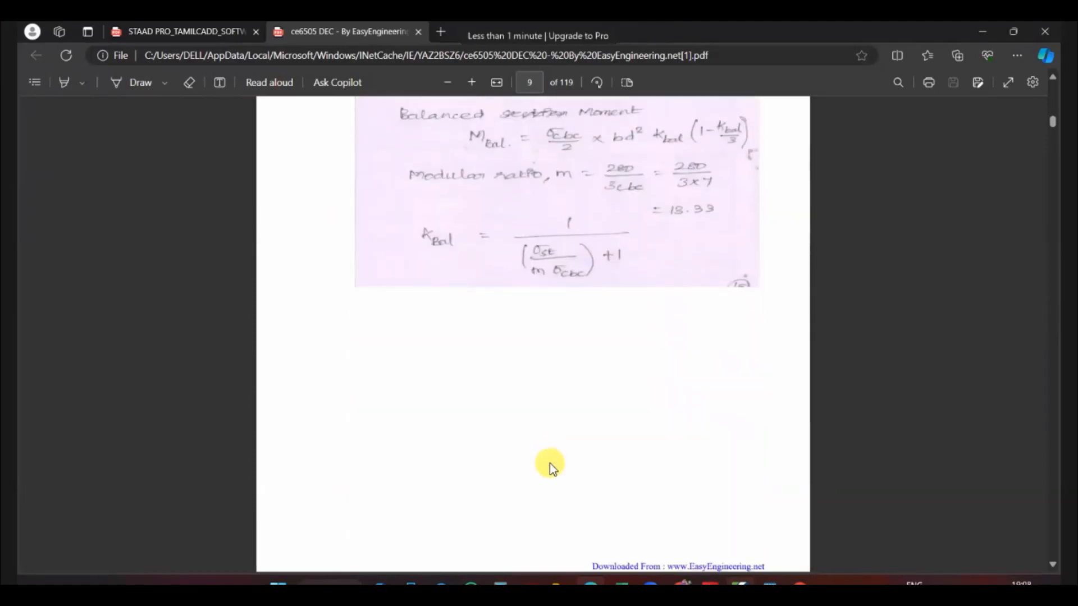
scroll(551, 463, "down", 1)
scroll(550, 463, "down", 4)
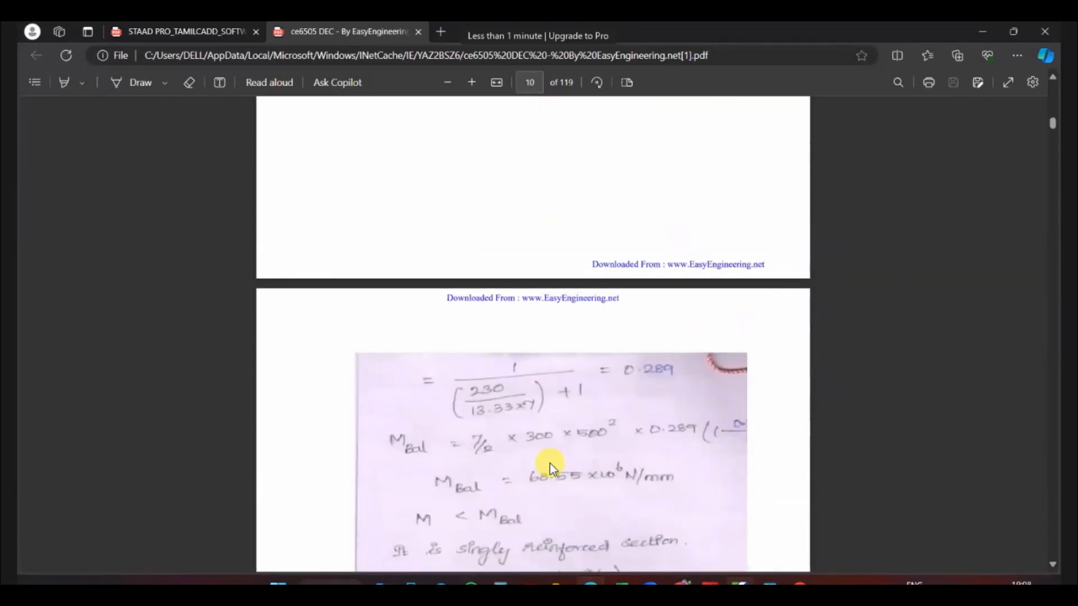
scroll(551, 463, "down", 3)
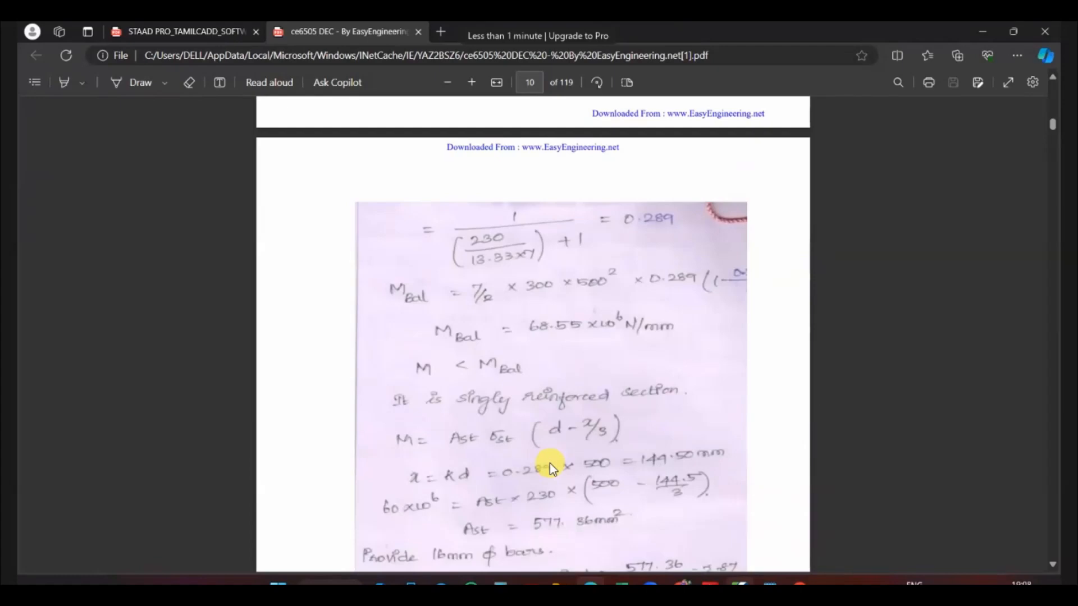
scroll(550, 464, "down", 4)
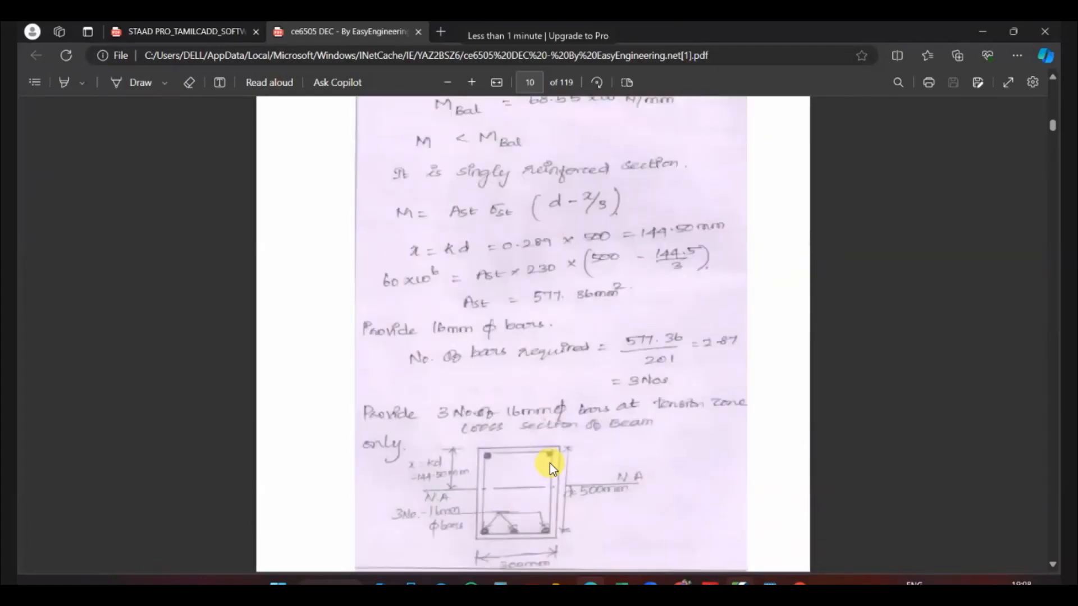
scroll(550, 463, "down", 3)
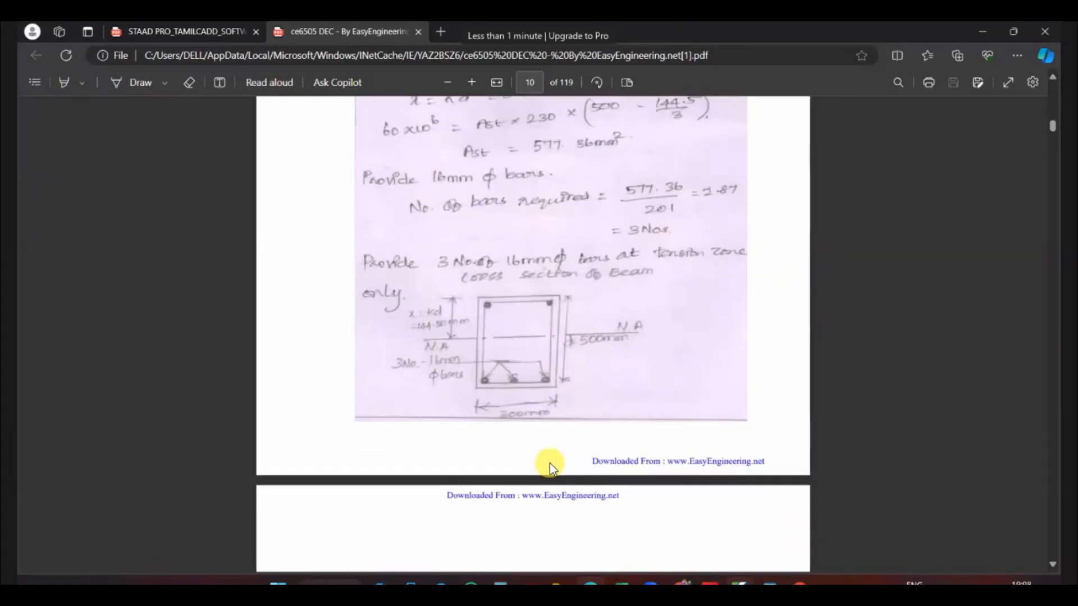
scroll(550, 463, "down", 4)
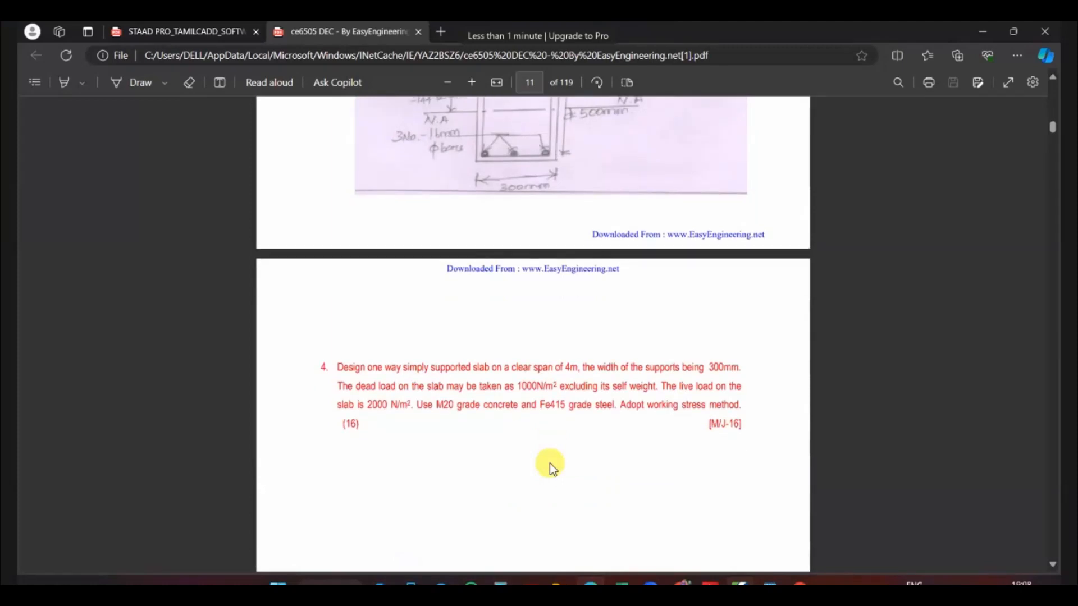
Step: Review the beam example again from its reinforcement sketch back to the given data, balanced moment formula and the question 3 statement
scroll(550, 464, "up", 5)
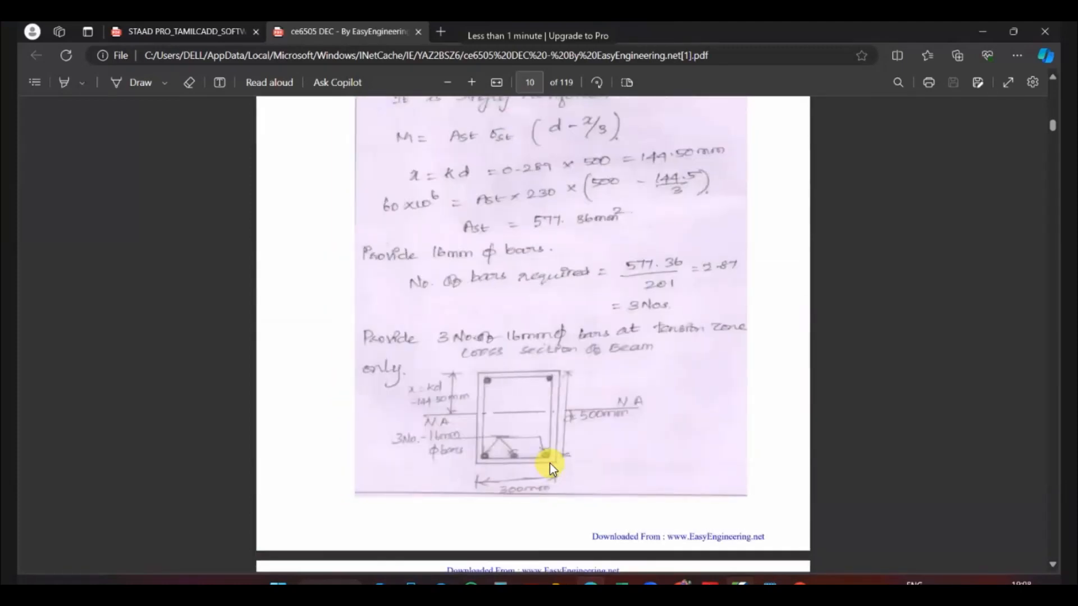
scroll(550, 463, "up", 5)
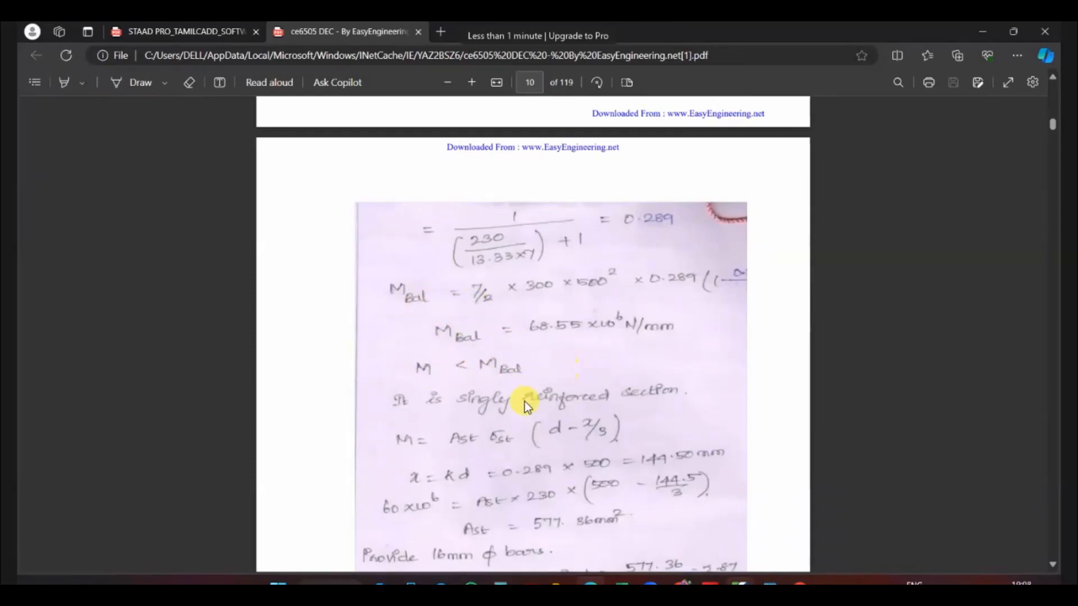
scroll(528, 407, "up", 3)
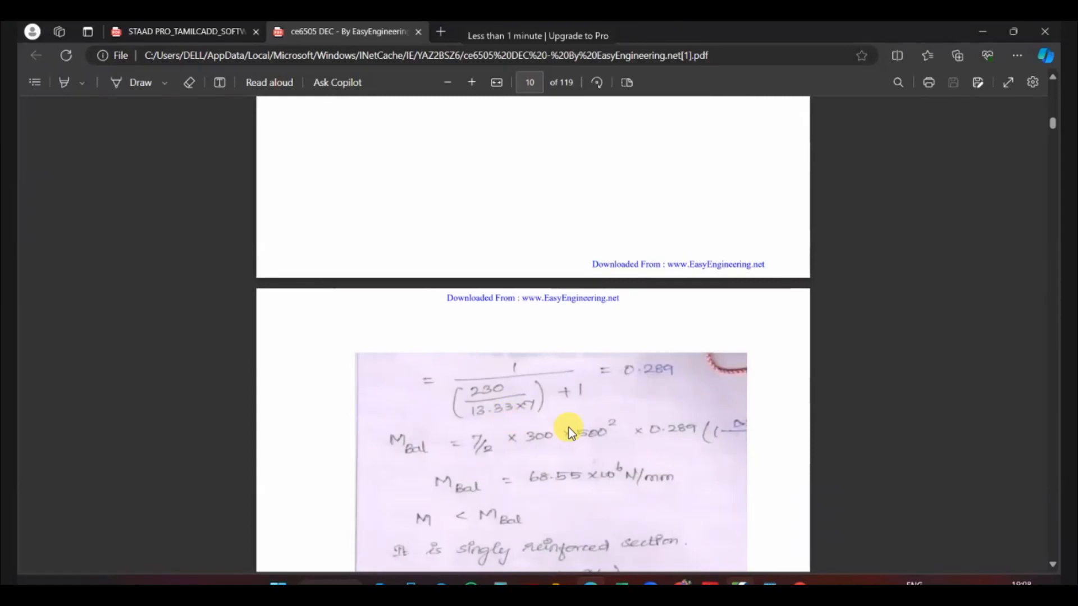
scroll(573, 393, "up", 6)
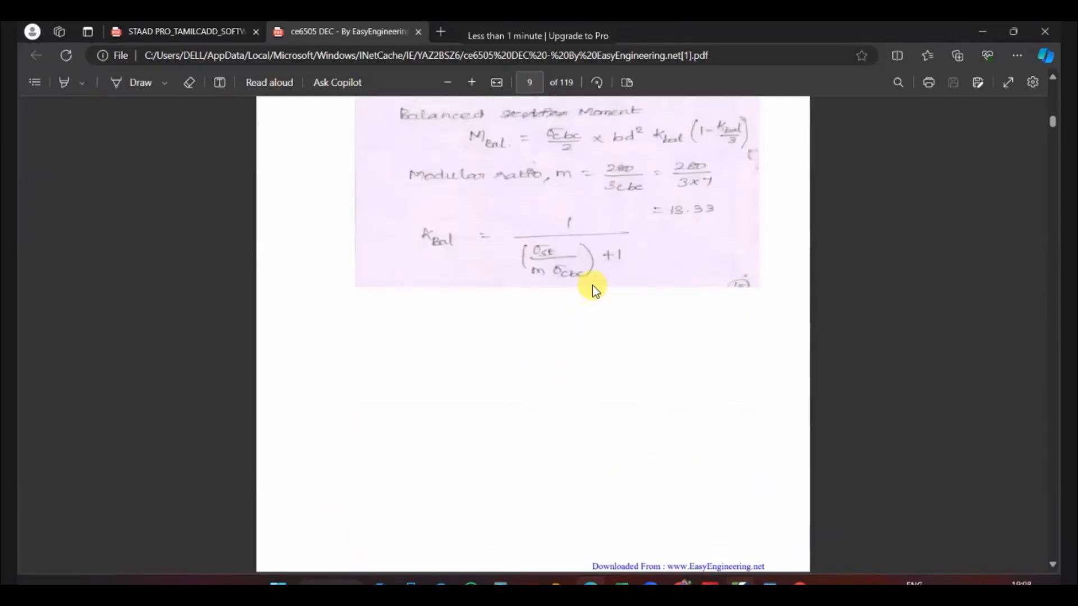
scroll(584, 268, "up", 6)
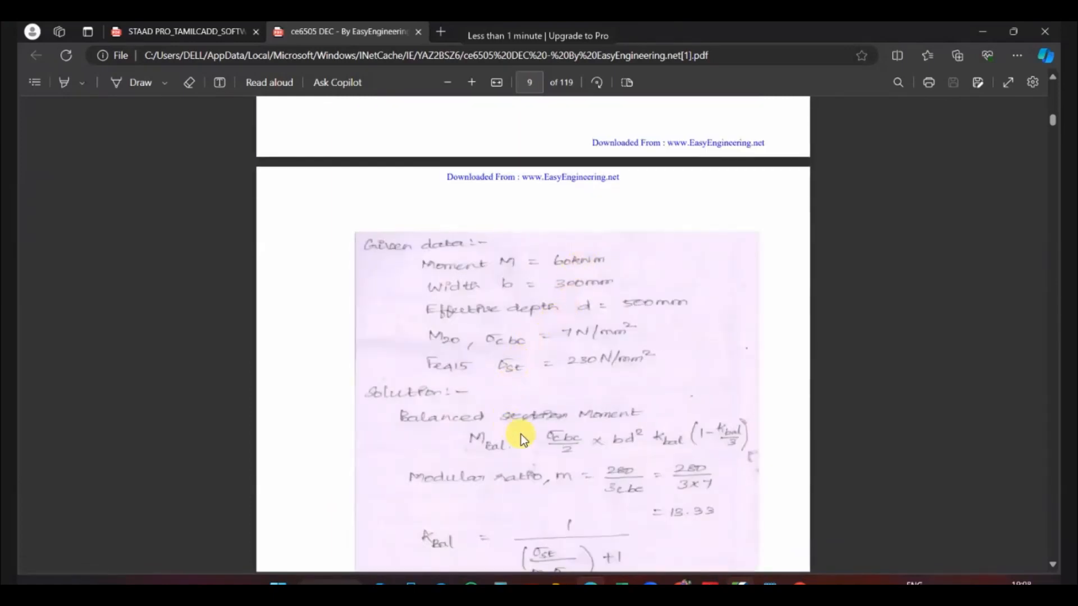
scroll(521, 435, "down", 2)
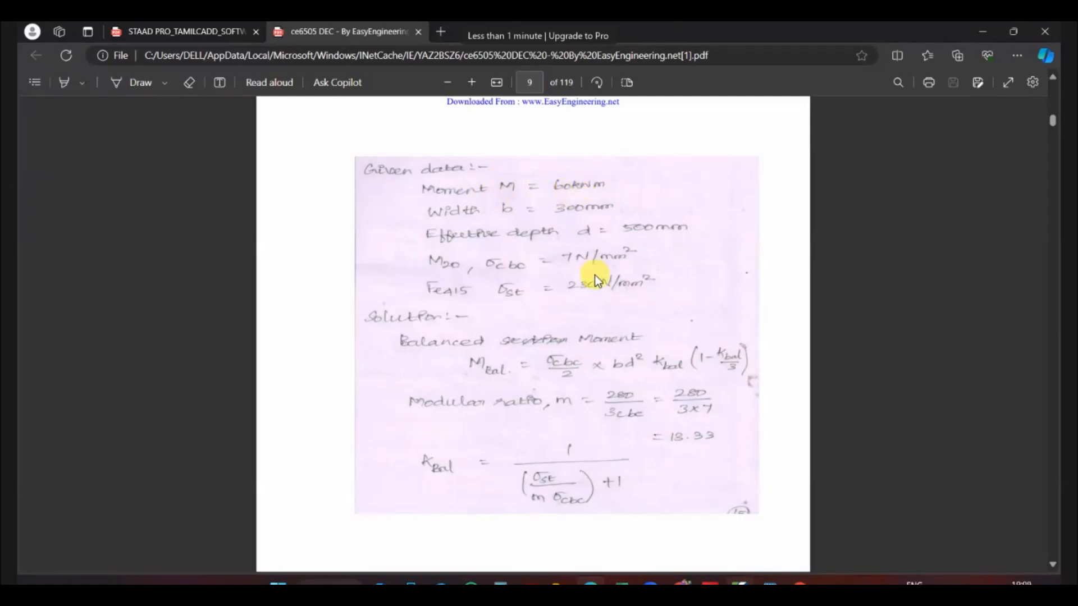
scroll(594, 285, "up", 5)
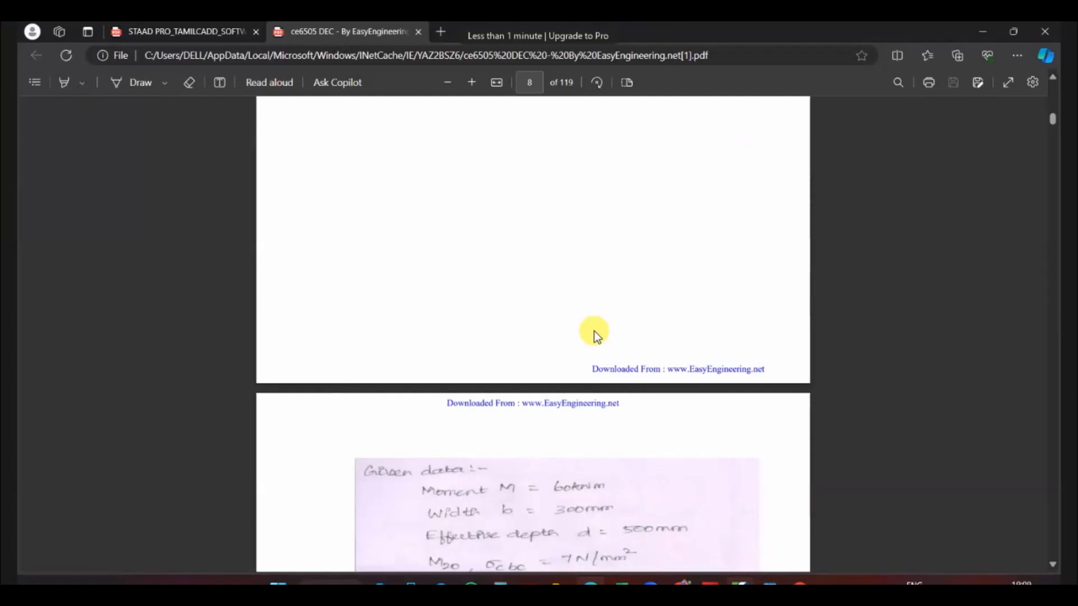
scroll(594, 332, "up", 5)
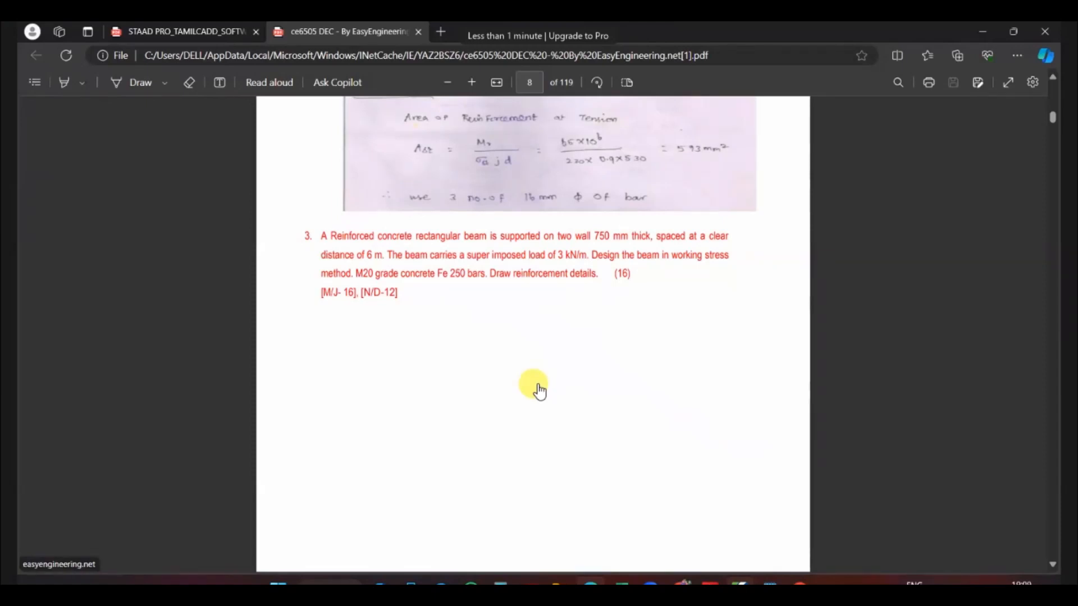
scroll(539, 392, "down", 5)
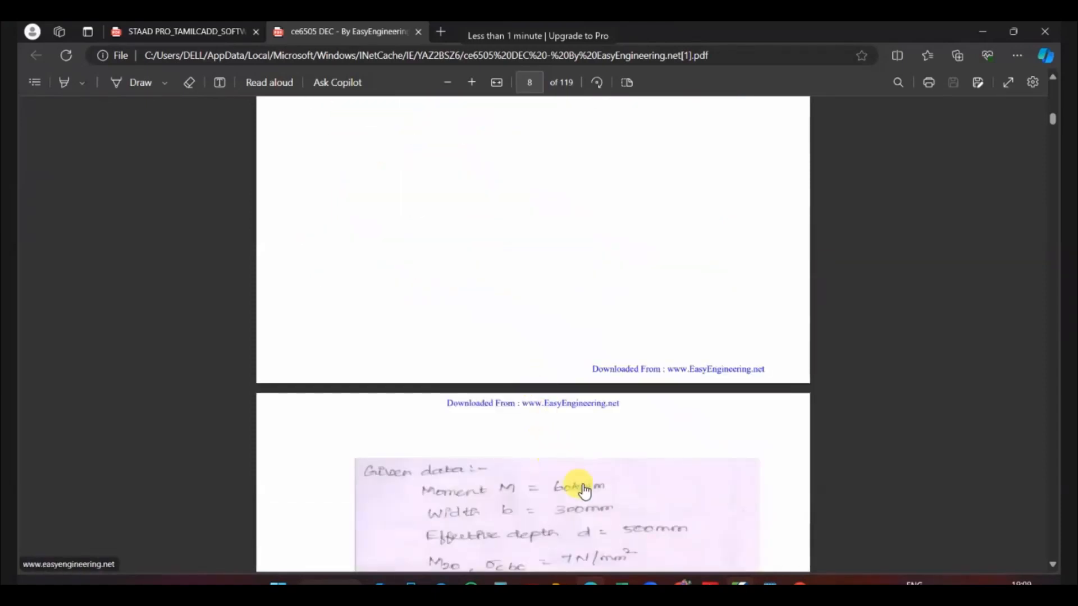
scroll(584, 490, "down", 4)
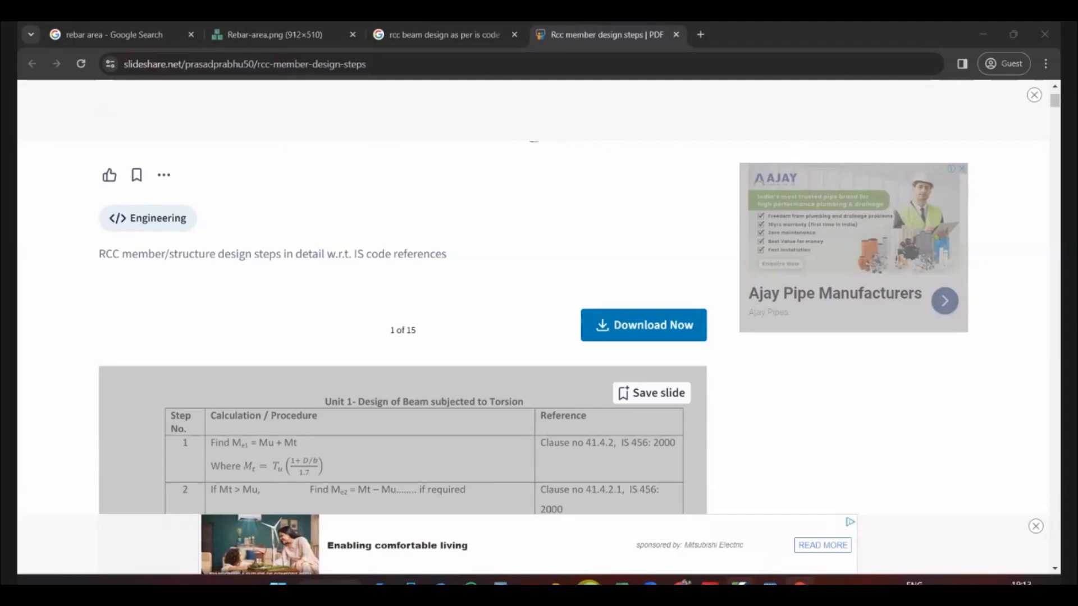
Step: Return to the ce6505 PDF in Microsoft Edge and examine the cantilever slab's load, thickness and steel calculations on pages 12 and 13
mouse_move(589, 584)
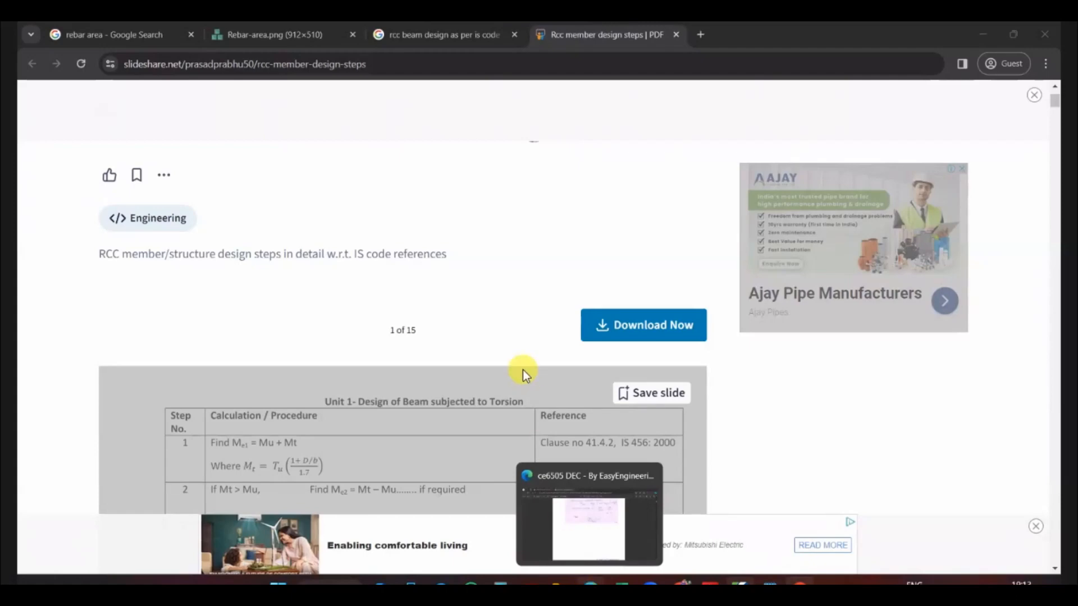
left_click(589, 516)
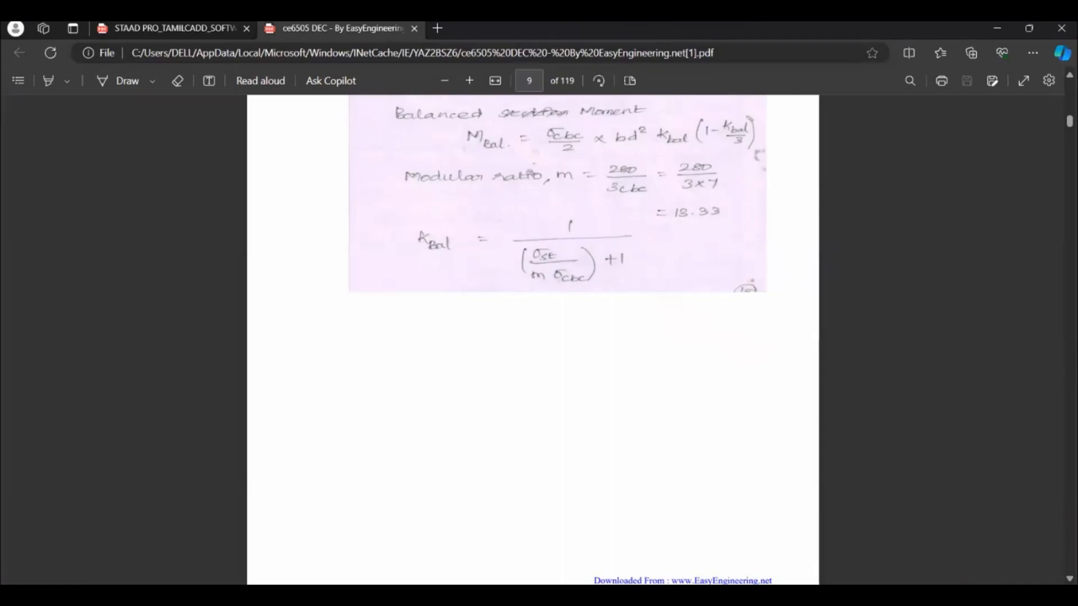
left_click(628, 36)
left_click(631, 125)
left_click(637, 9)
left_click(631, 55)
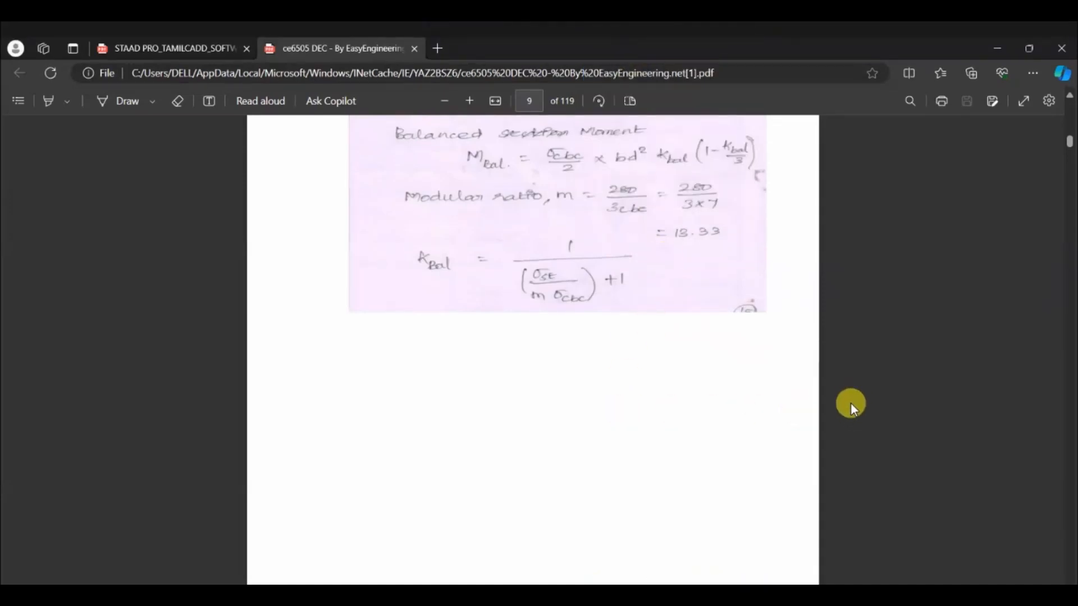
scroll(851, 402, "down", 6)
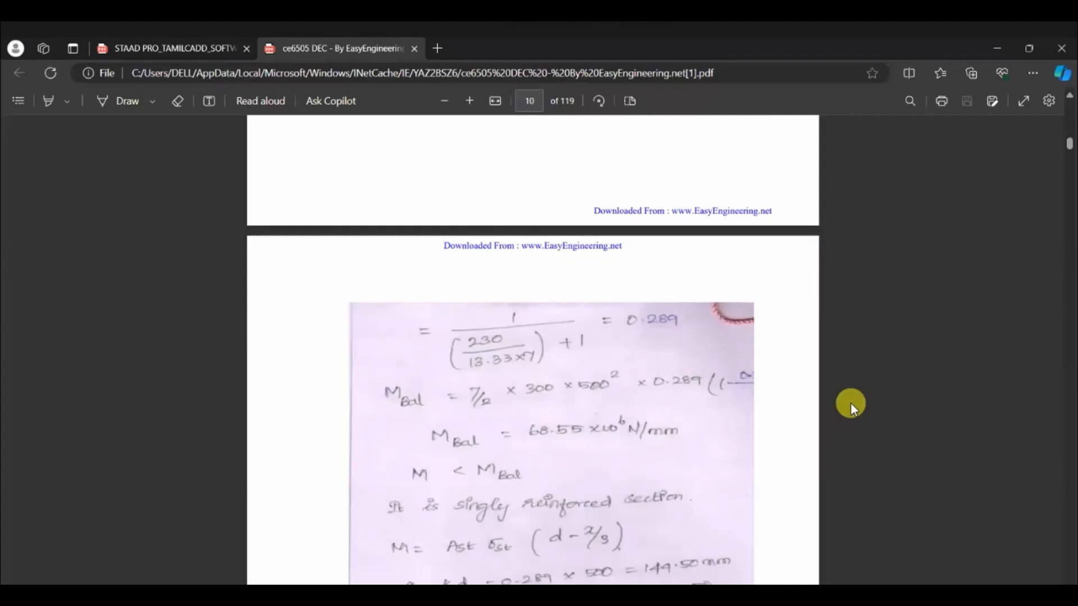
scroll(851, 402, "down", 7)
scroll(851, 402, "down", 8)
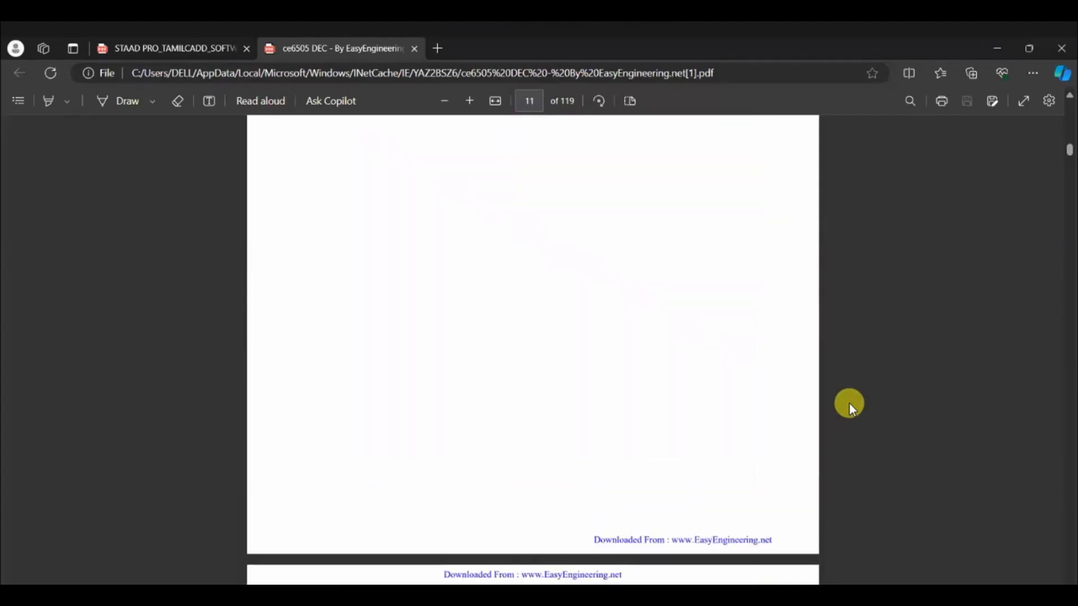
scroll(628, 467, "down", 8)
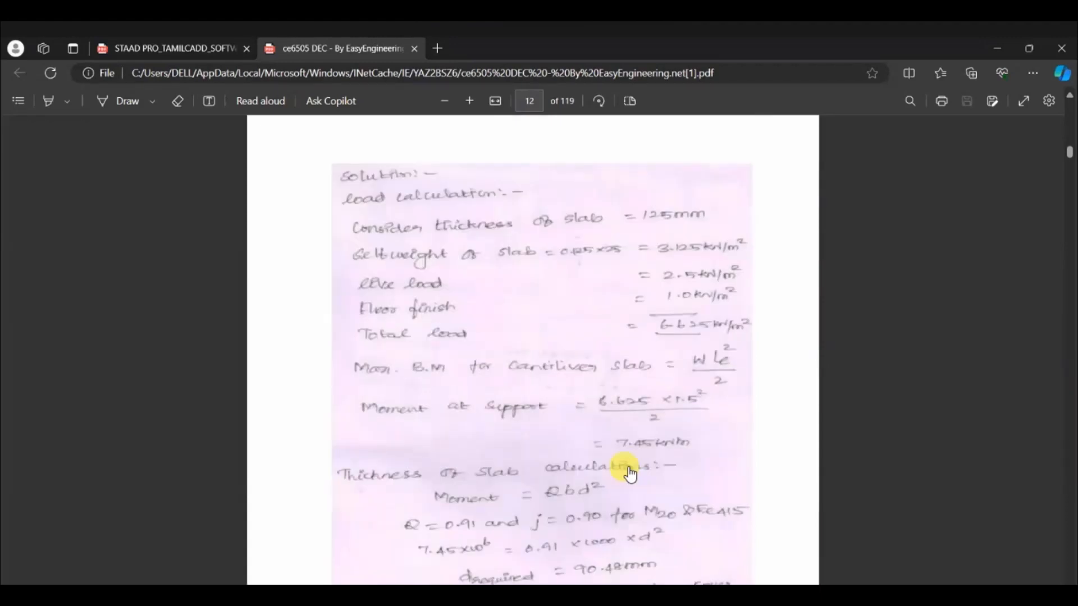
scroll(630, 474, "down", 7)
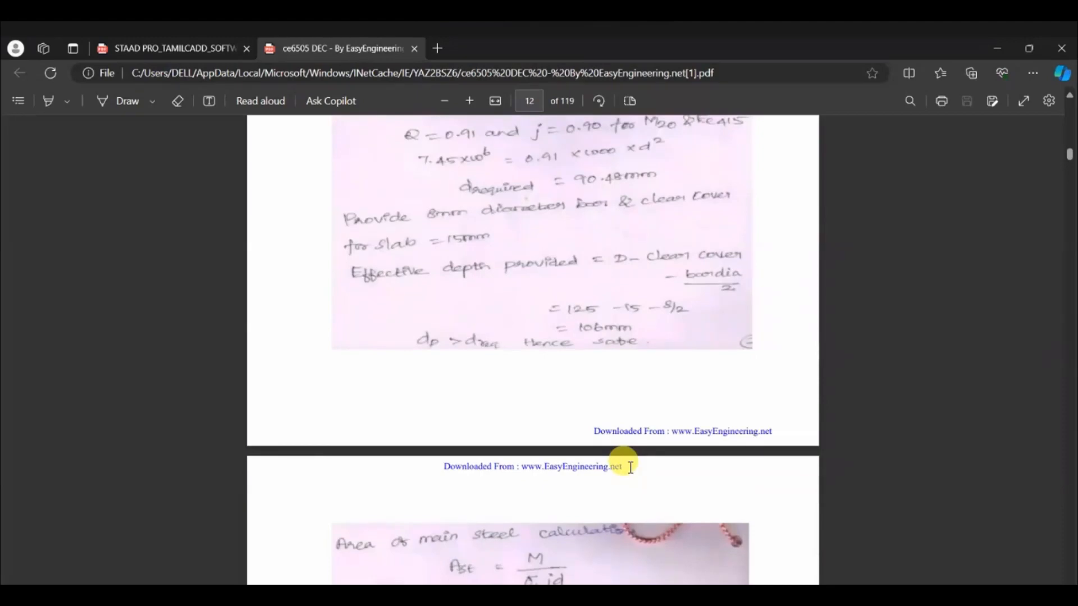
scroll(630, 467, "down", 10)
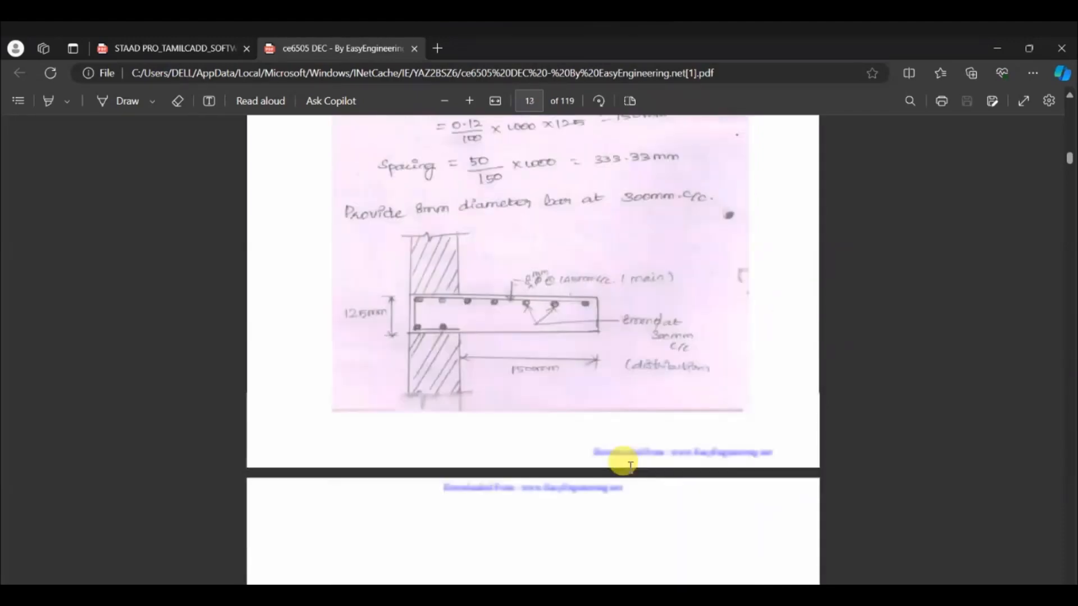
scroll(630, 466, "down", 6)
Step: Examine the beam design steps on page 18, covering moment, balanced moment, area of steel and number of bars
scroll(630, 467, "down", 20)
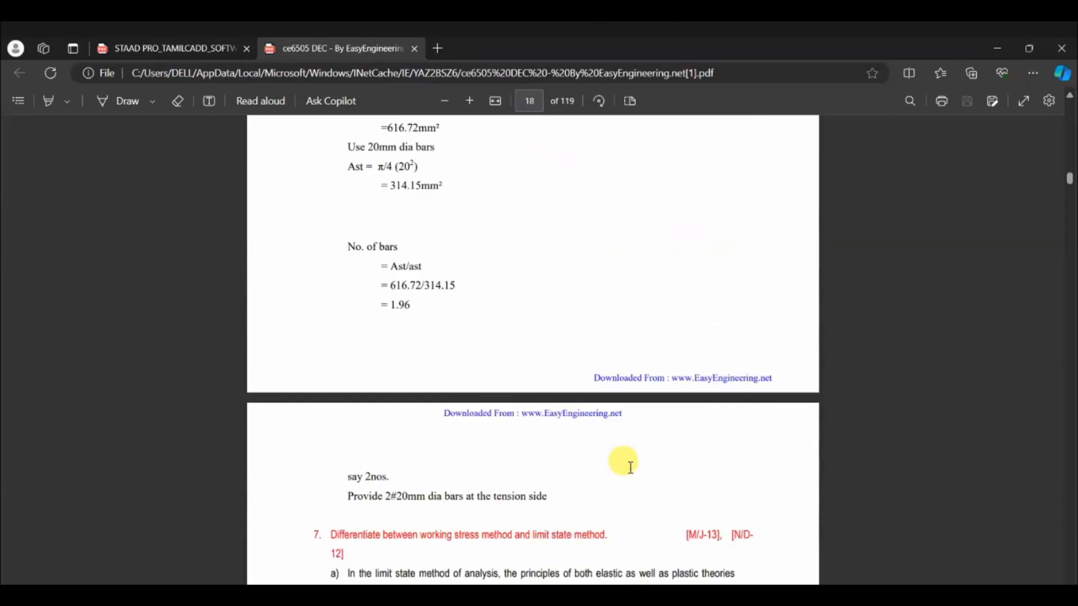
scroll(630, 467, "down", 1)
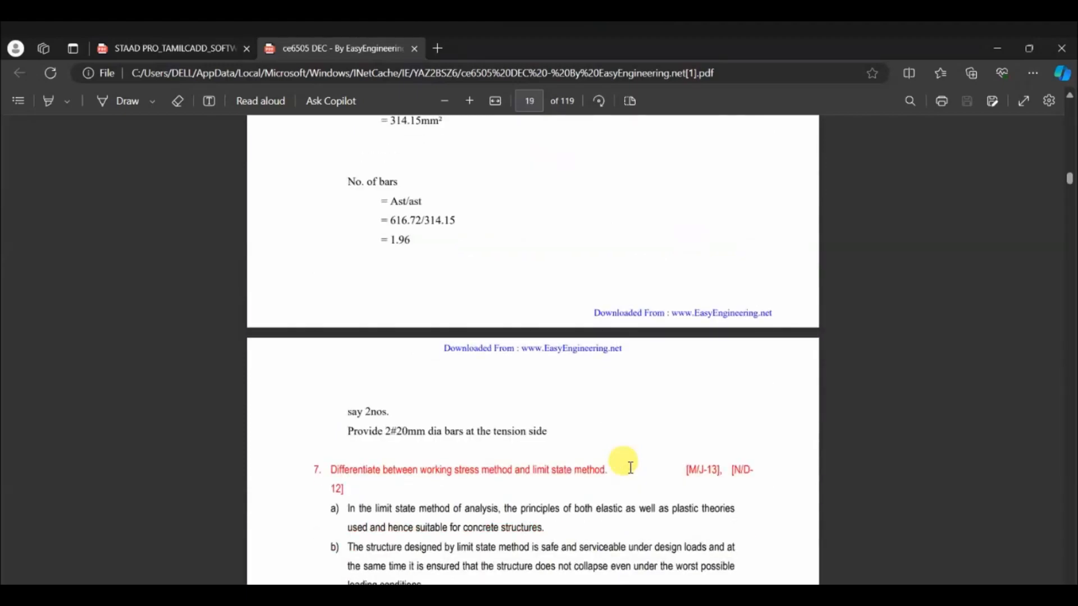
scroll(630, 467, "down", 10)
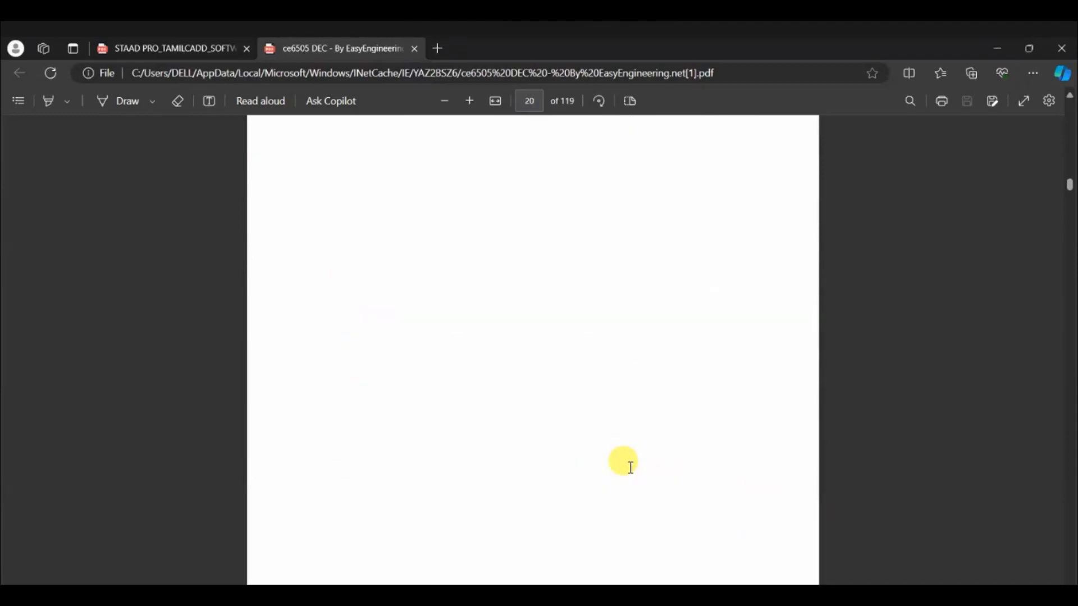
scroll(630, 467, "up", 3)
scroll(630, 468, "down", 5)
scroll(630, 467, "up", 4)
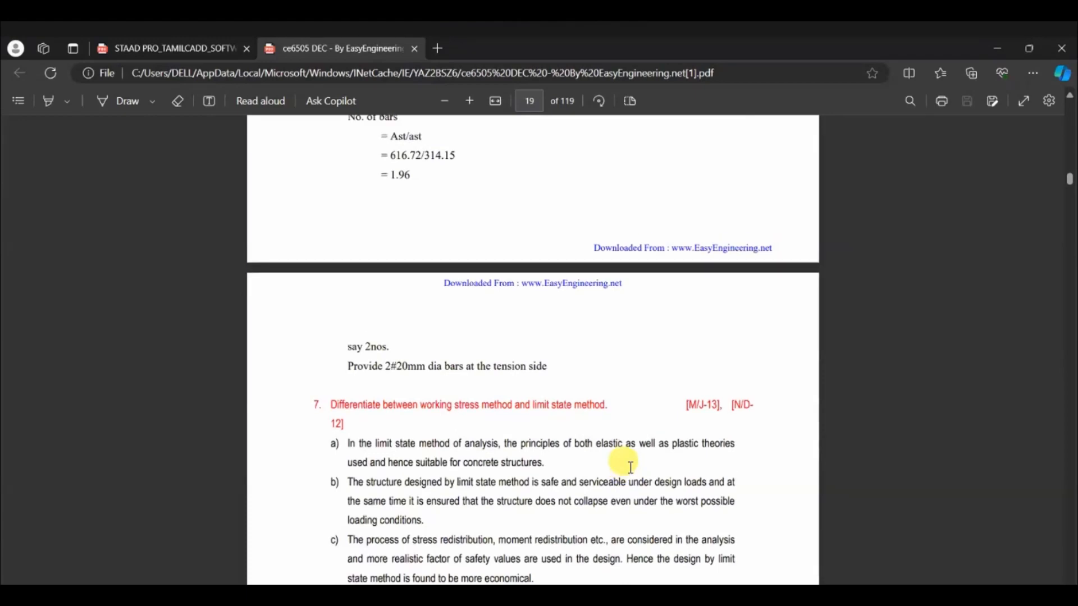
scroll(630, 467, "up", 5)
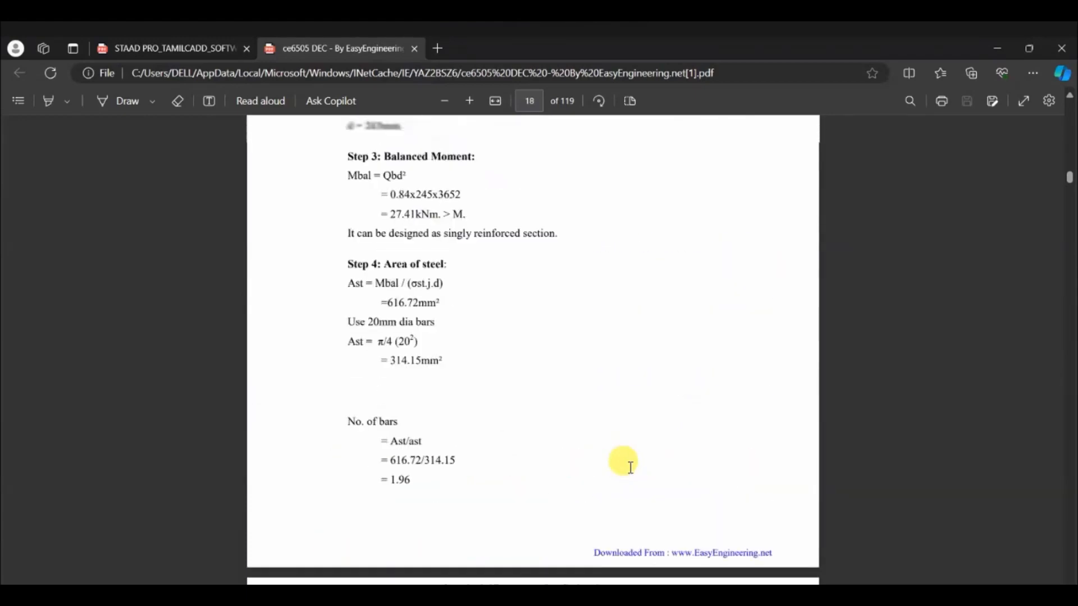
scroll(630, 467, "up", 4)
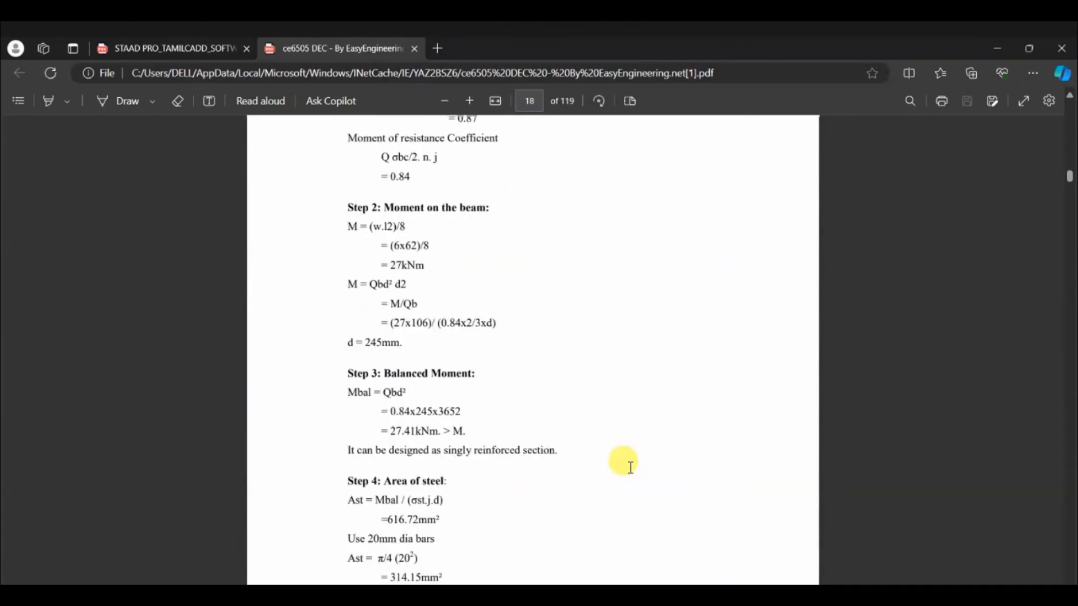
Step: Review the question 6 beam design from its problem statement through the design constants, moments and area of steel to the number of bars
scroll(630, 467, "up", 2)
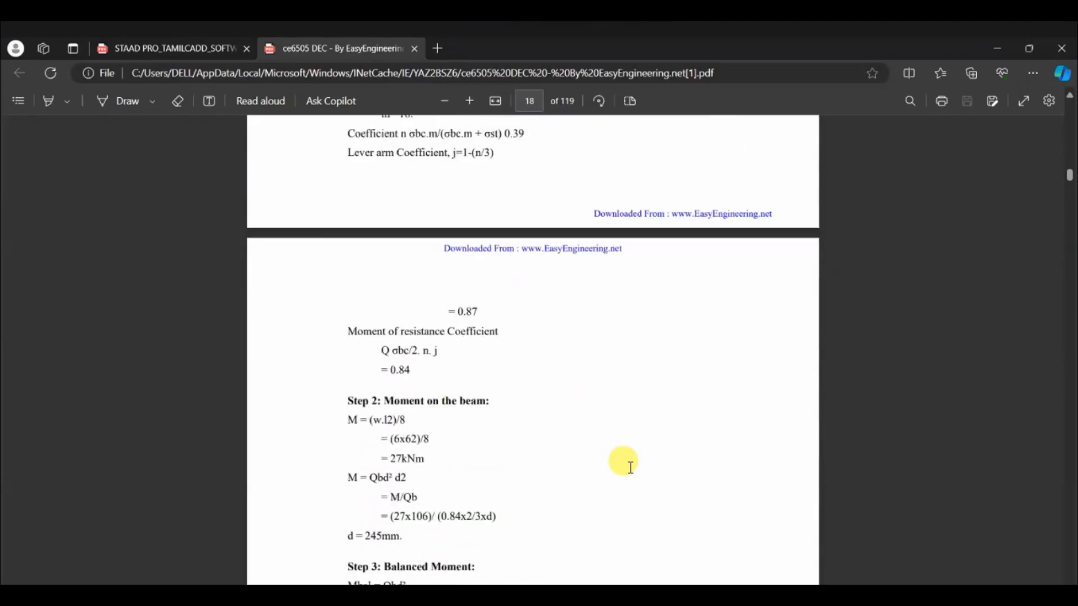
scroll(630, 467, "up", 3)
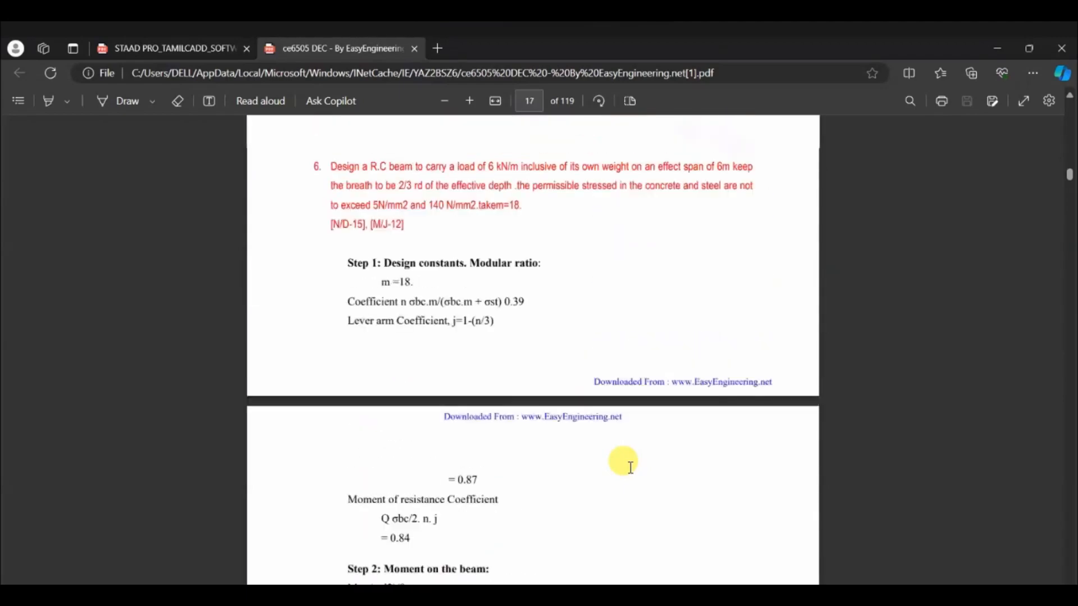
scroll(630, 467, "up", 5)
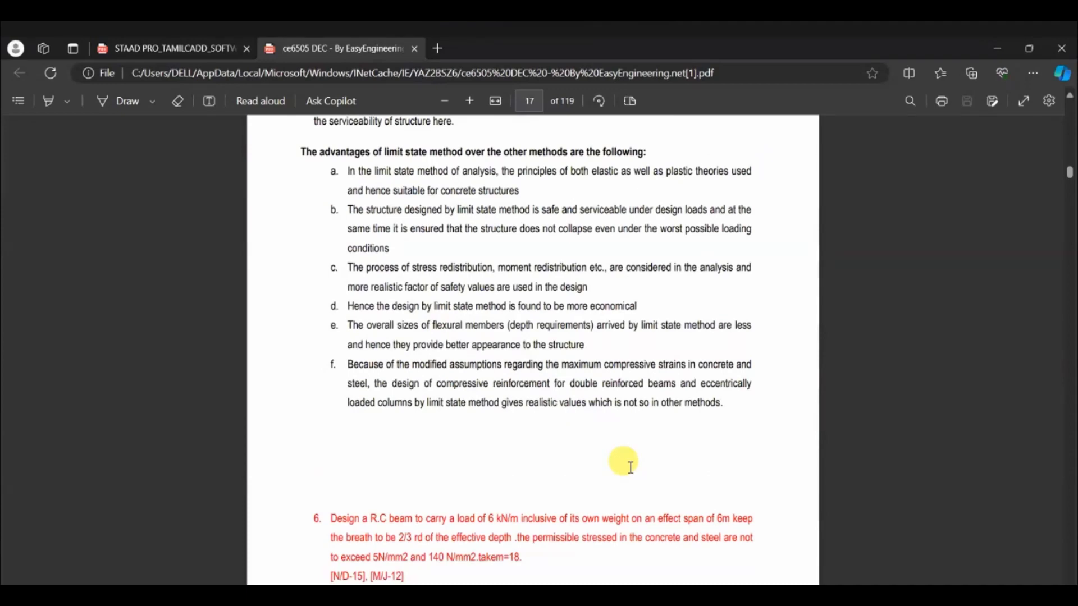
scroll(630, 468, "up", 1)
scroll(630, 467, "down", 3)
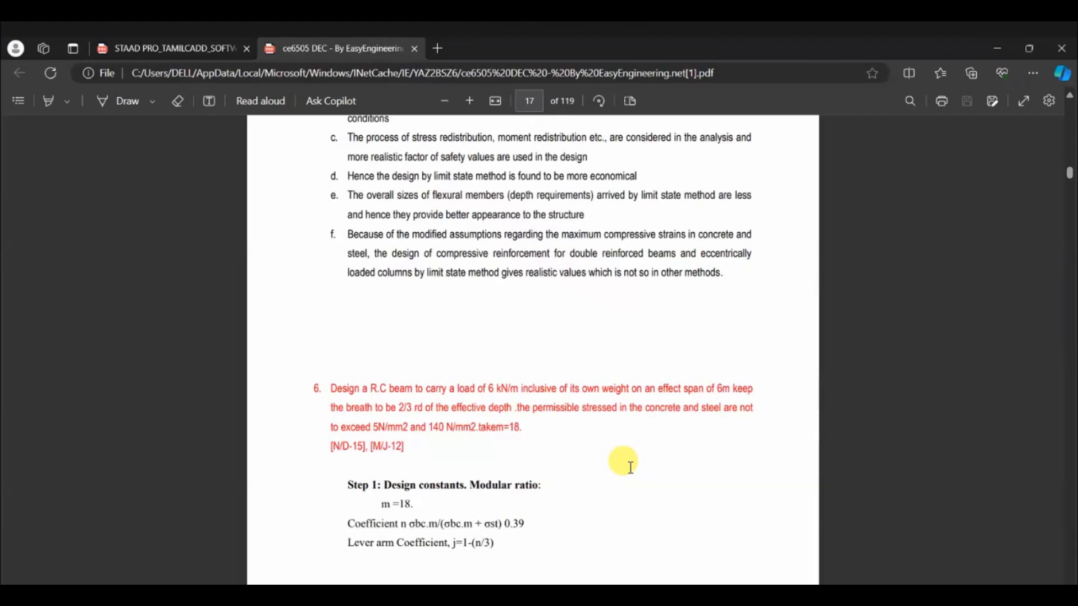
scroll(630, 467, "down", 7)
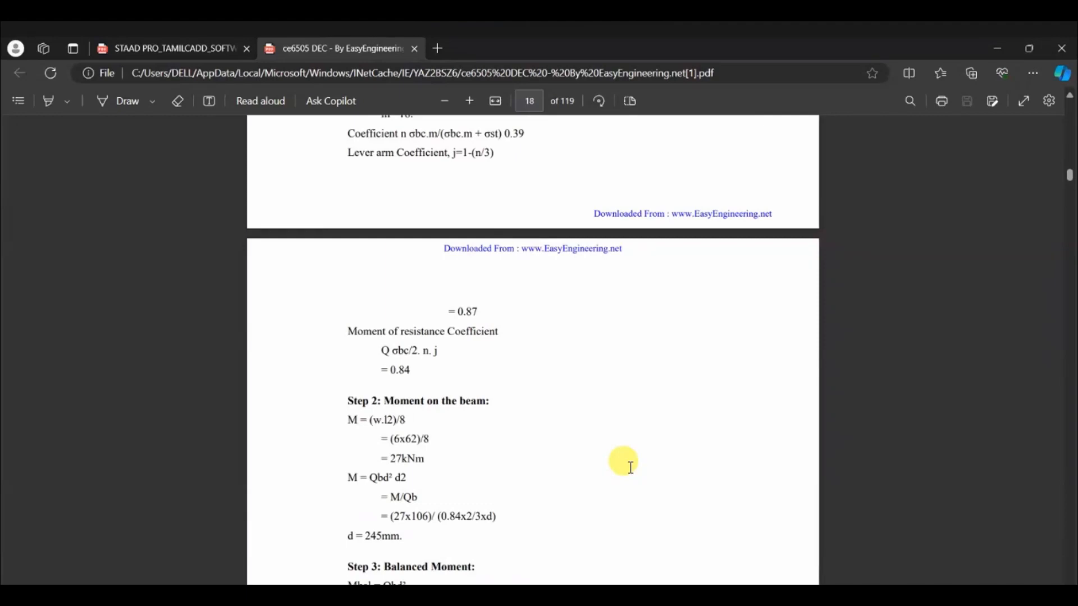
scroll(630, 467, "down", 8)
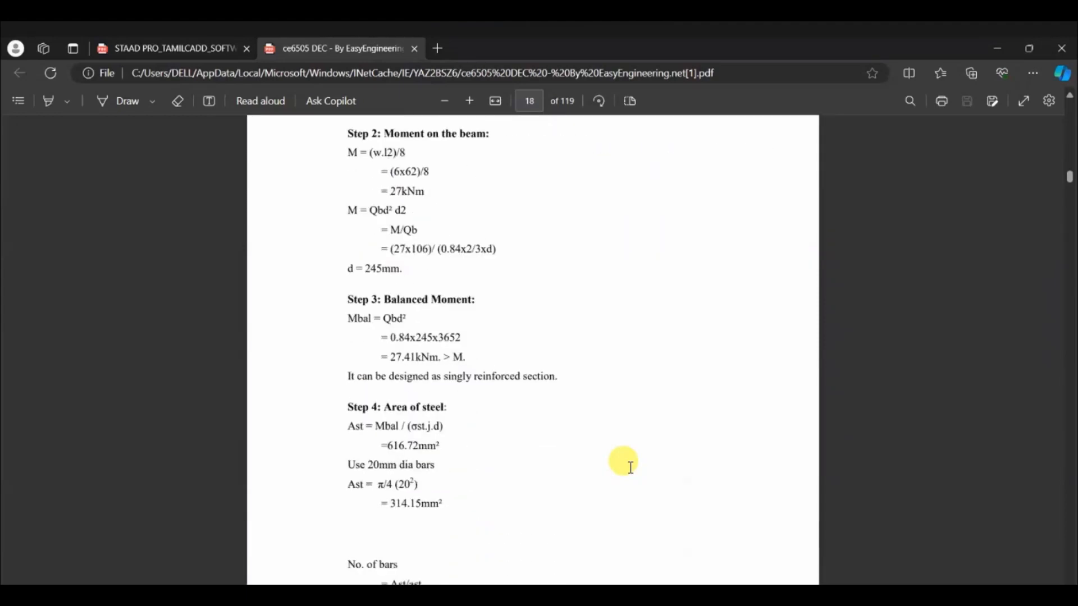
scroll(630, 467, "down", 7)
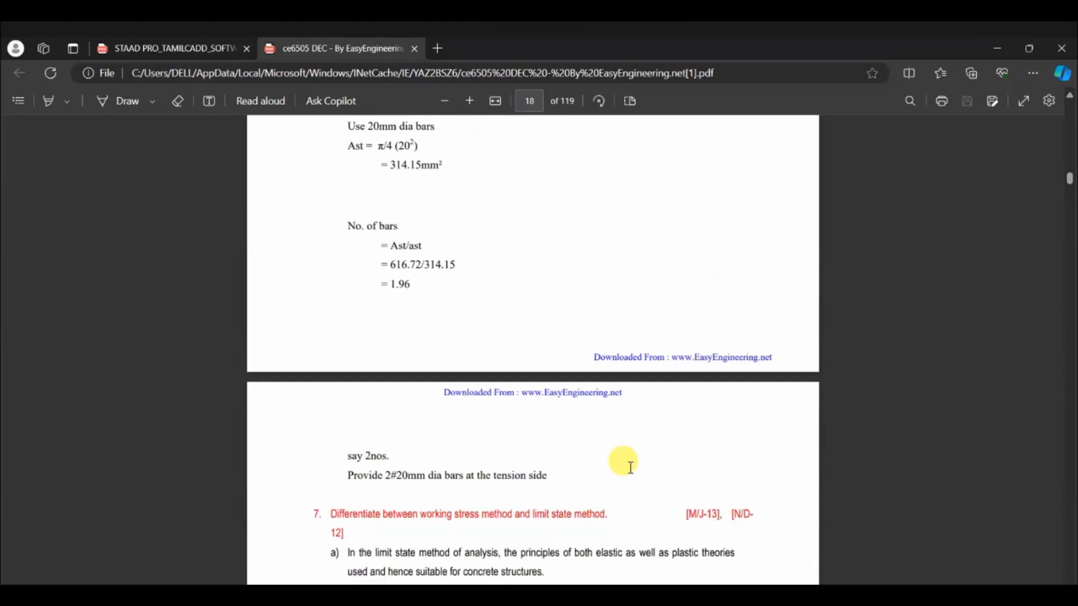
Step: Find the two-way slab design in question 4 on page 28 and examine its given data, slab type, effective depth and effective span
scroll(630, 468, "down", 15)
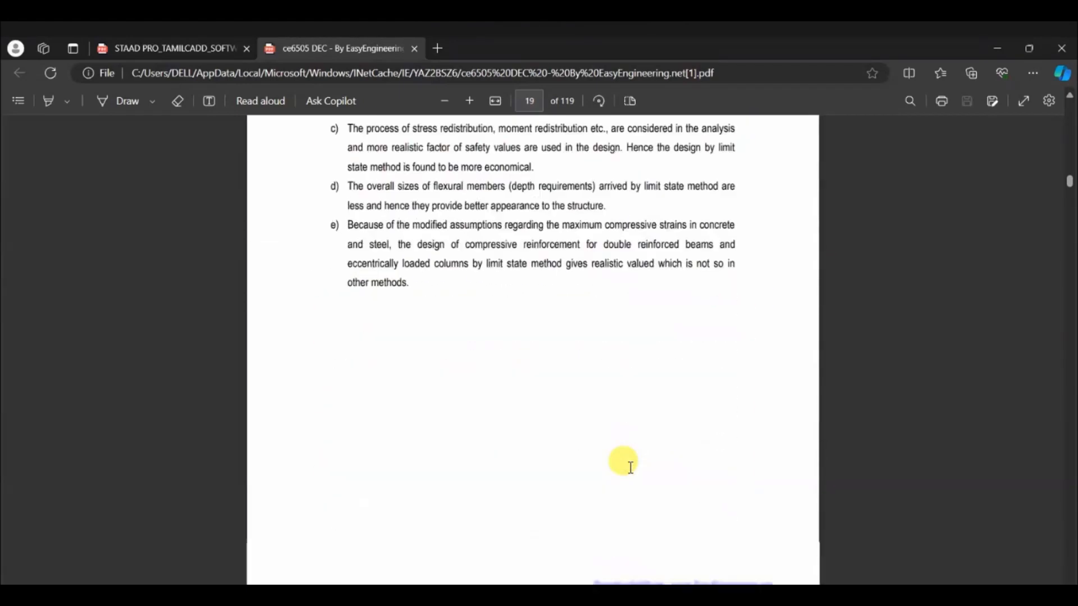
scroll(630, 468, "down", 16)
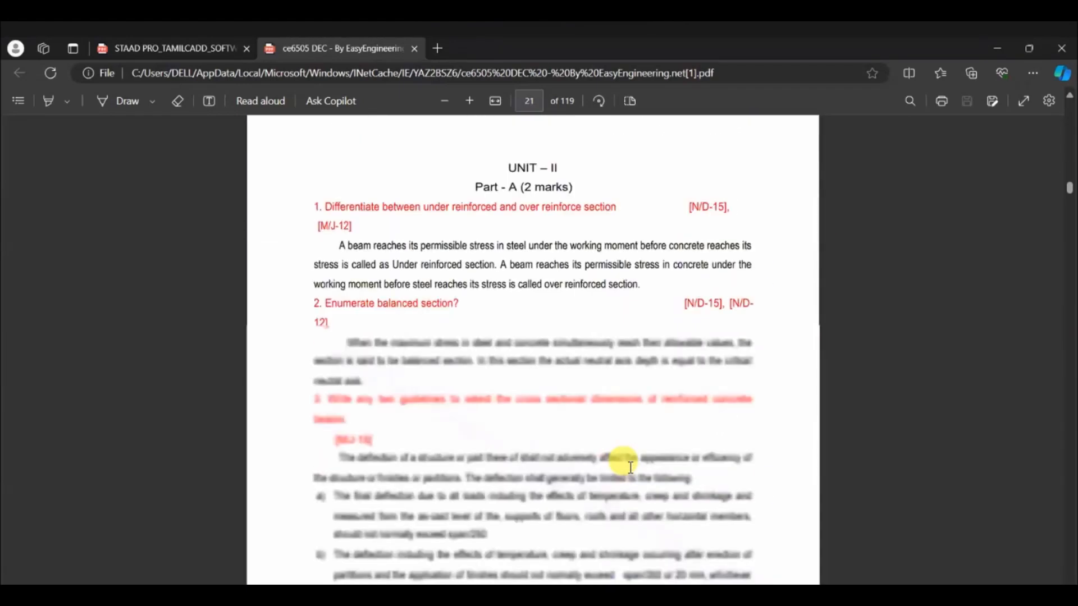
scroll(630, 468, "down", 20)
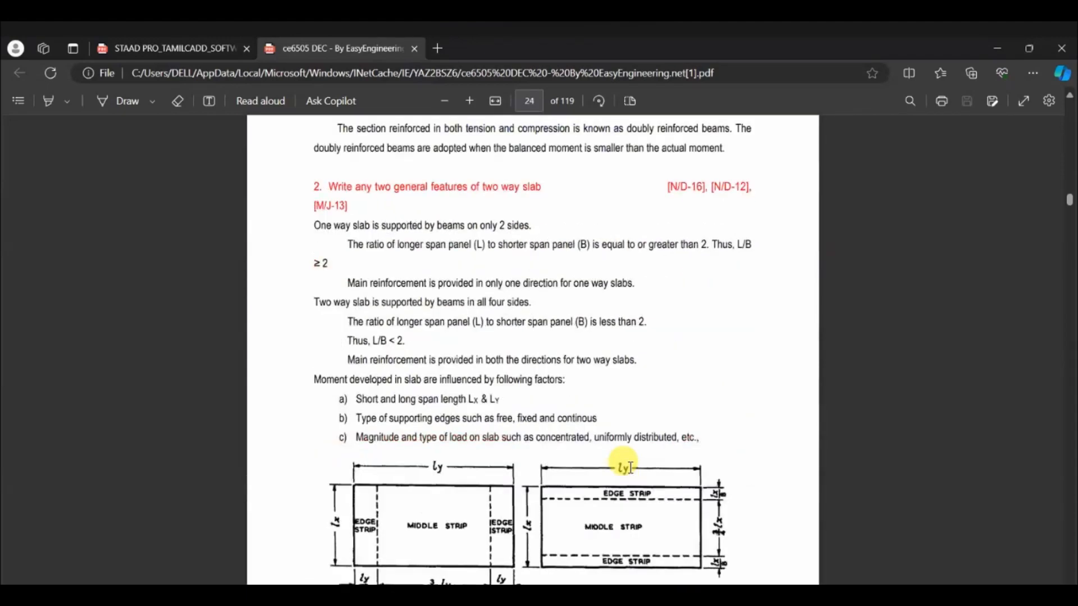
scroll(630, 468, "down", 20)
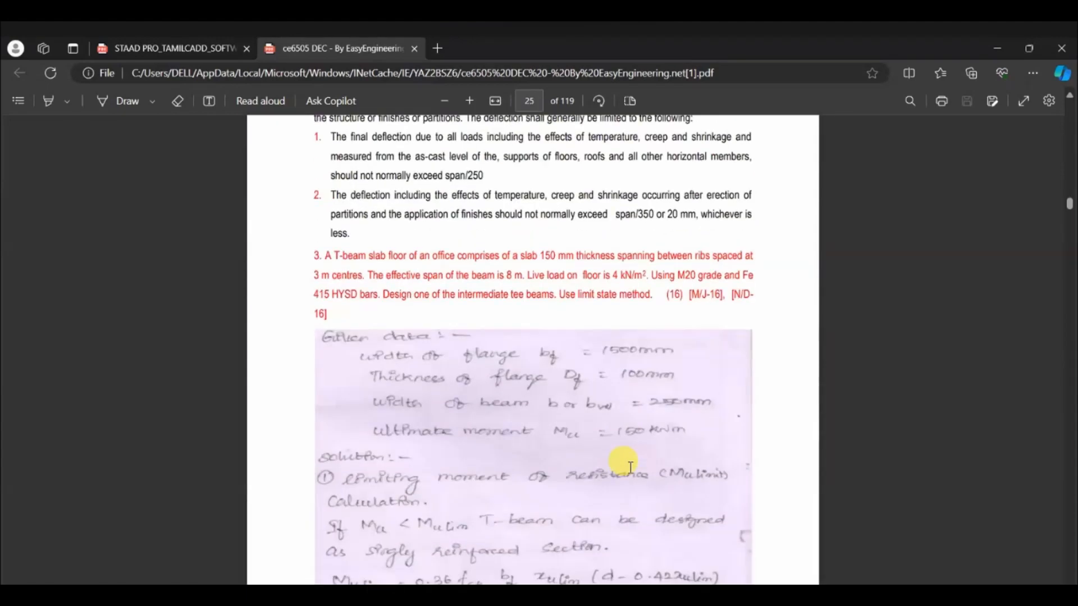
scroll(668, 385, "down", 15)
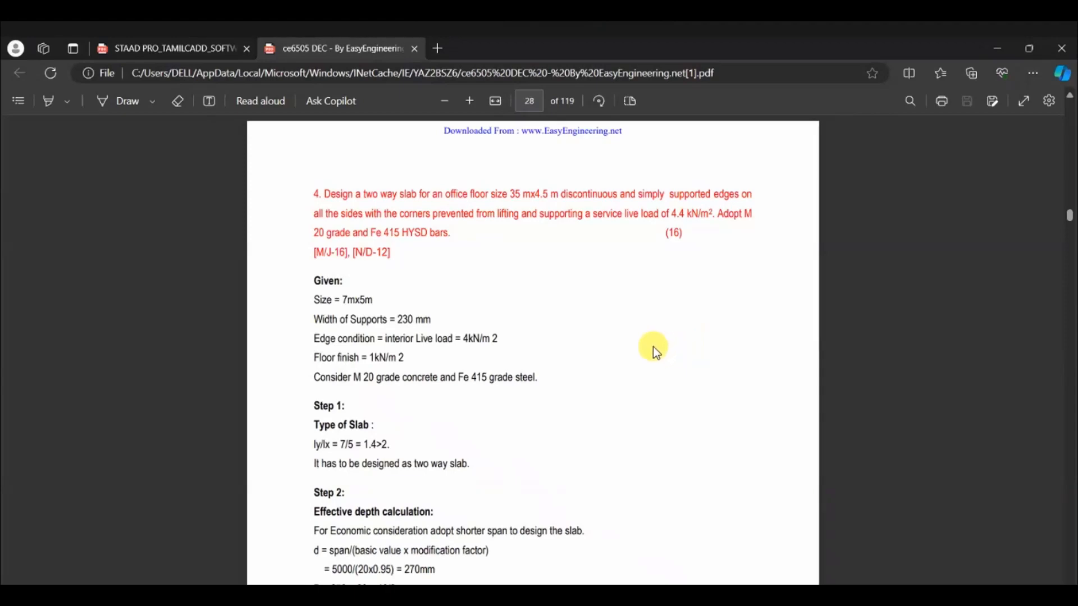
scroll(522, 361, "down", 5)
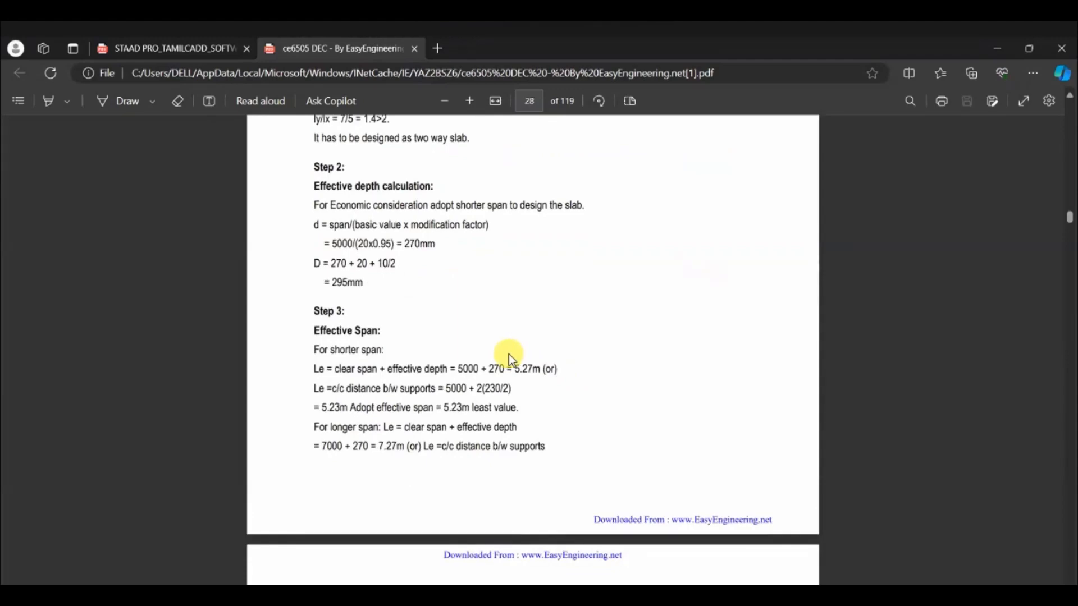
scroll(509, 354, "up", 1)
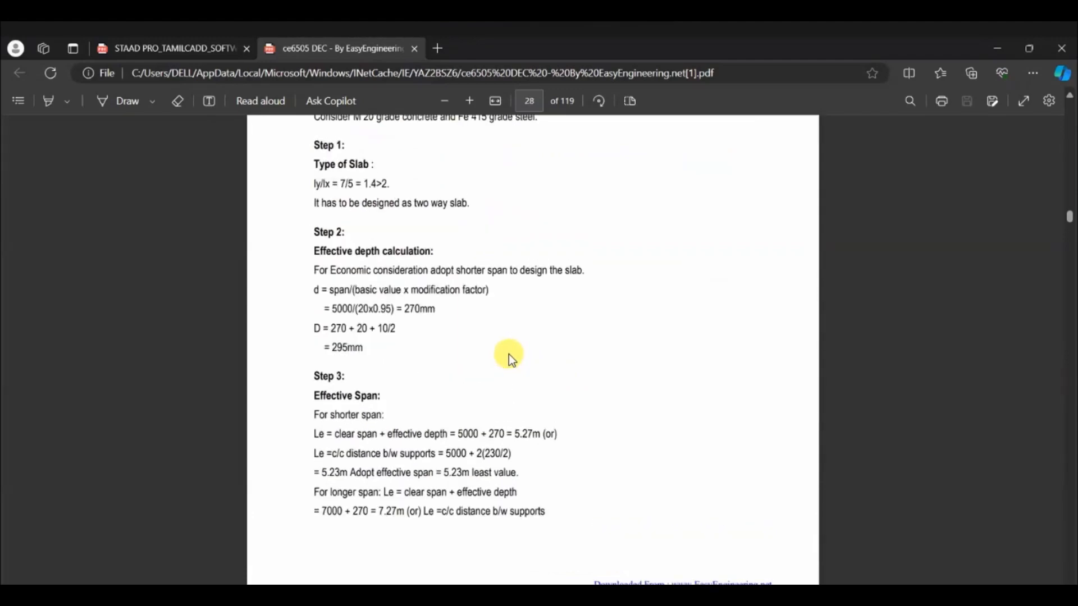
scroll(416, 212, "up", 3)
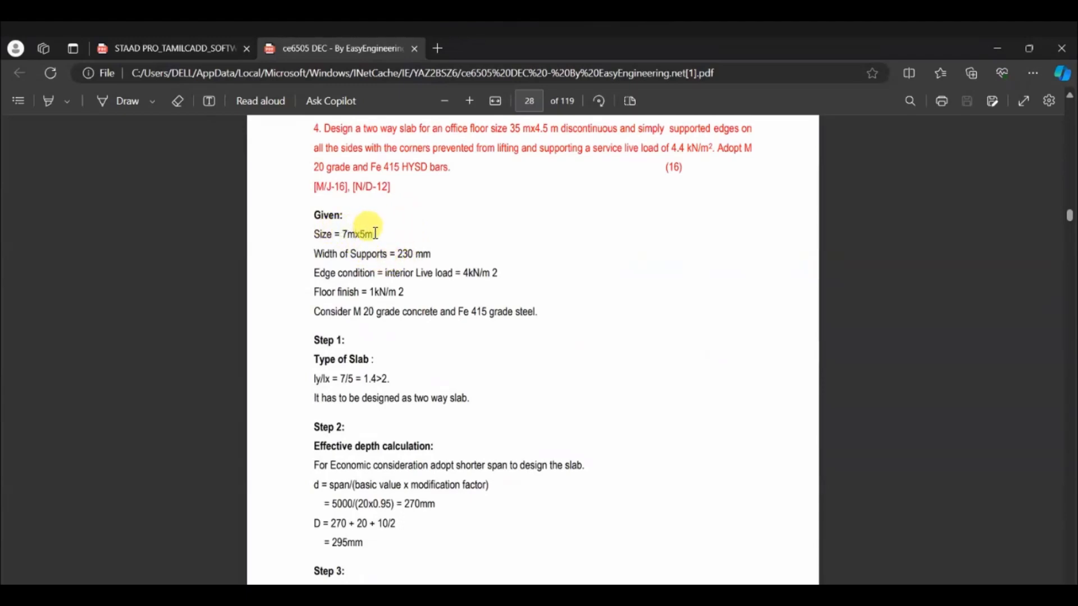
Step: Point out the slab's size, live load and floor finish by selecting those values in the given data of question 4
left_click_drag(336, 235, 480, 273)
left_click_drag(370, 292, 398, 292)
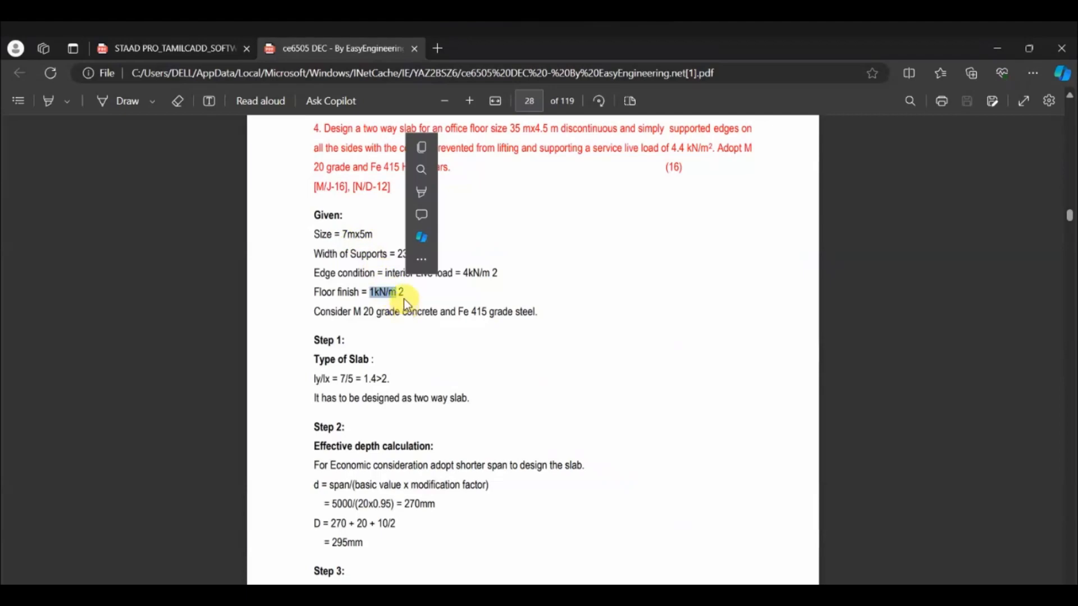
left_click_drag(344, 236, 371, 234)
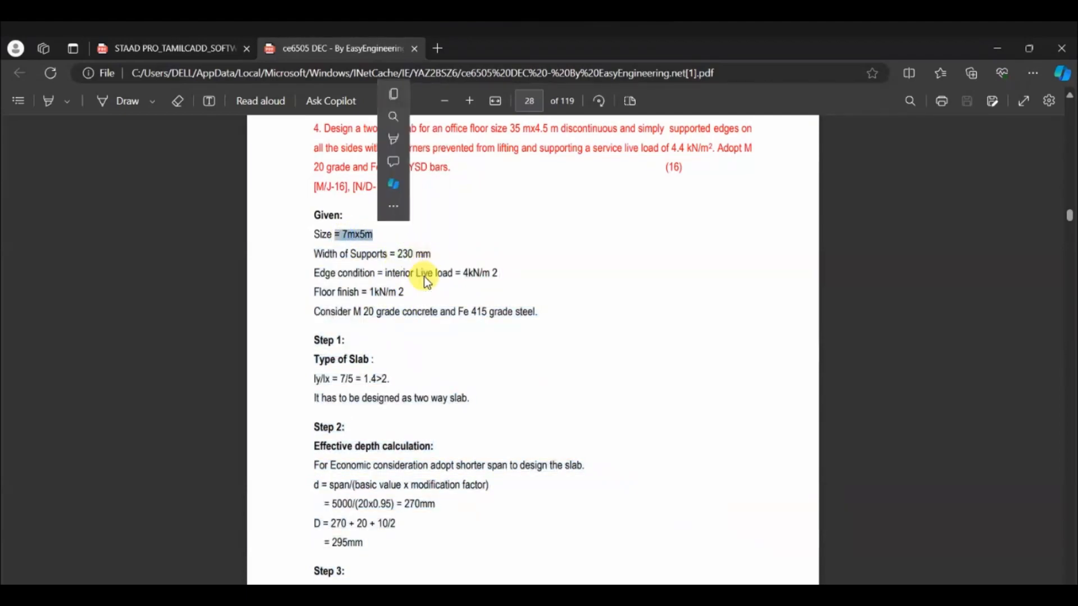
left_click_drag(391, 255, 474, 274)
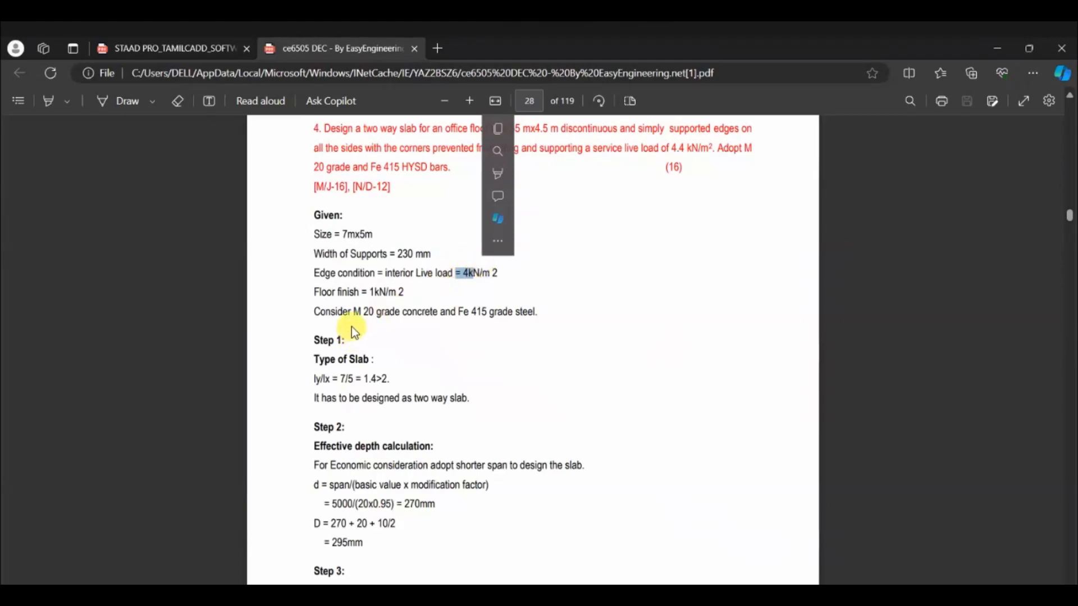
left_click(373, 320)
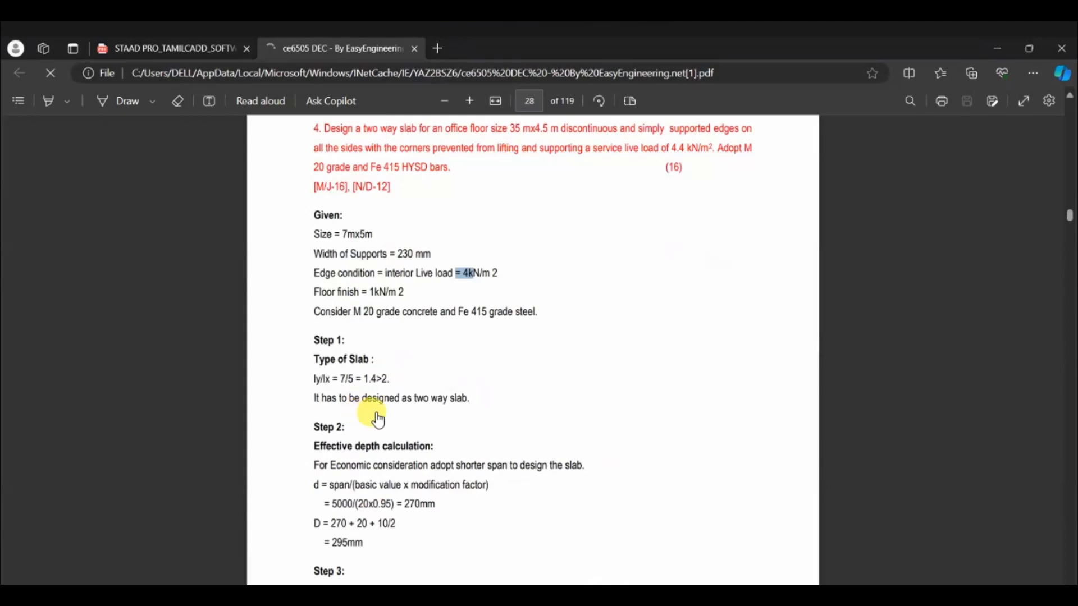
scroll(382, 415, "down", 2)
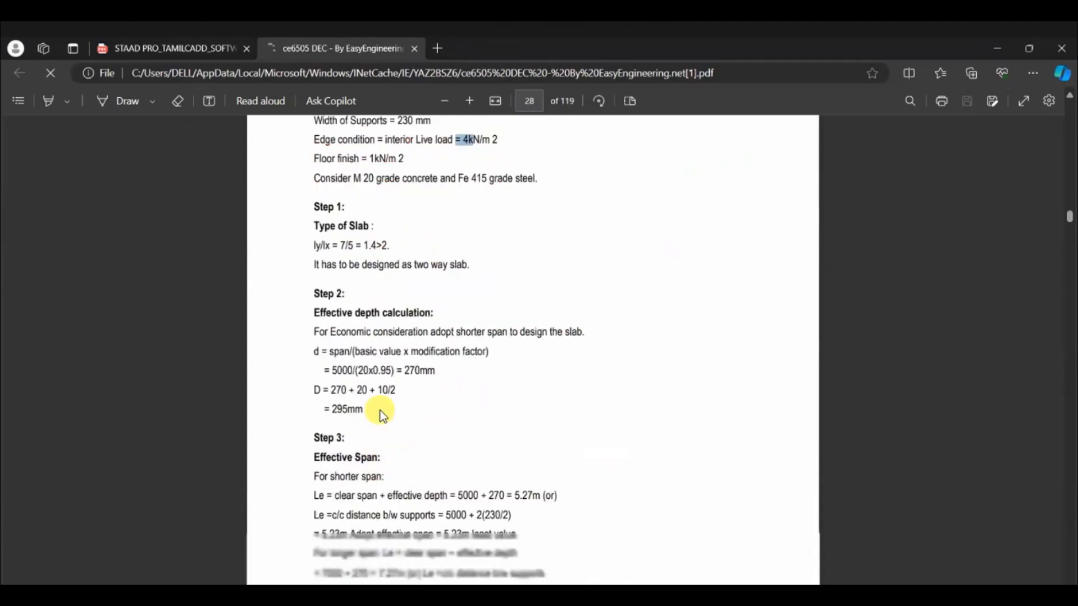
scroll(381, 416, "down", 2)
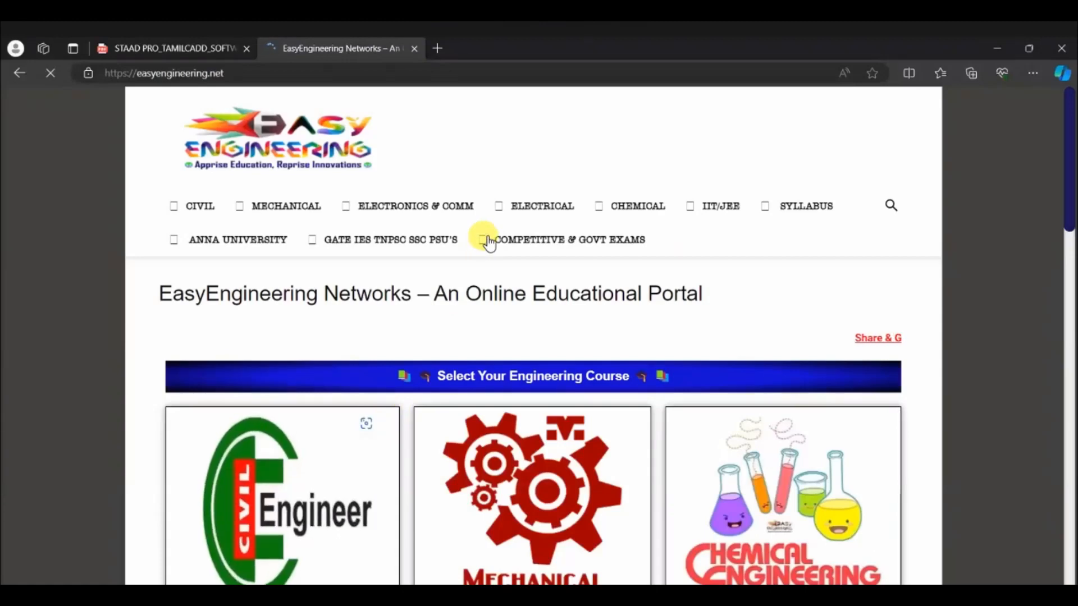
left_click(174, 56)
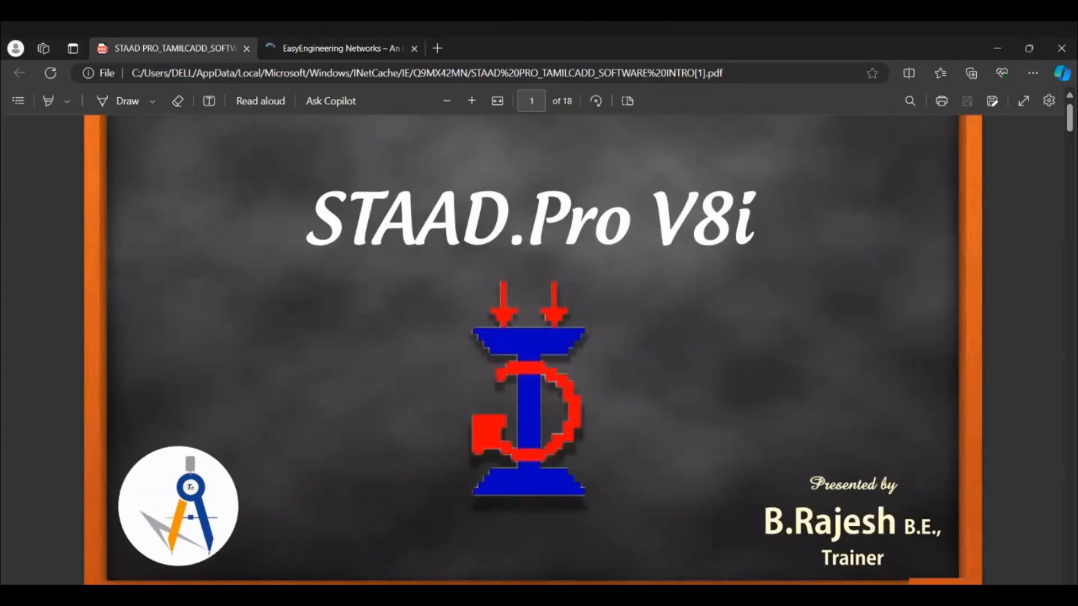
key("ctrl+Tab")
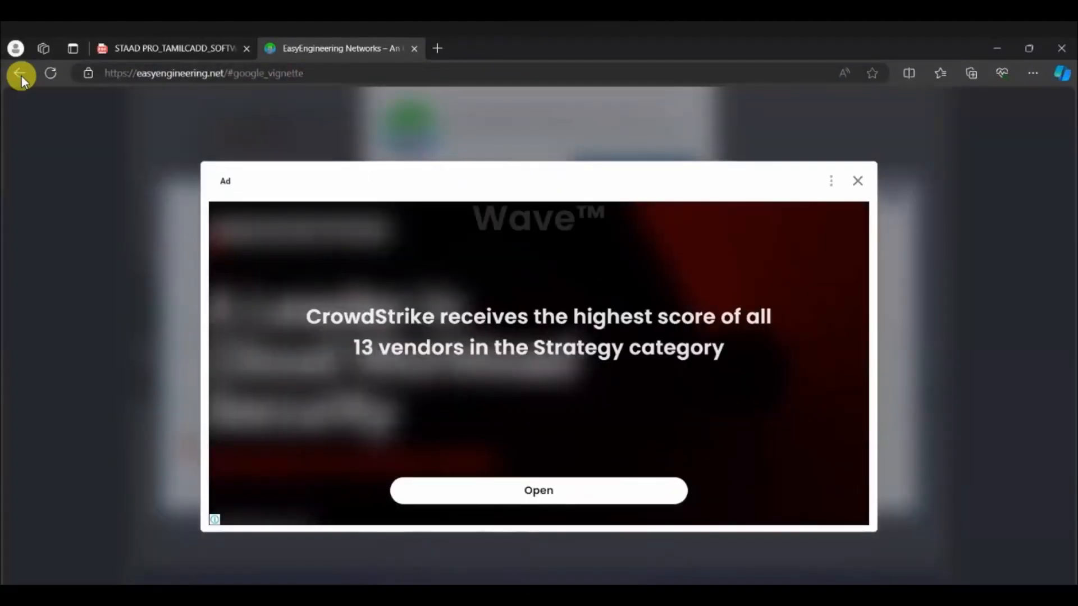
left_click(21, 75)
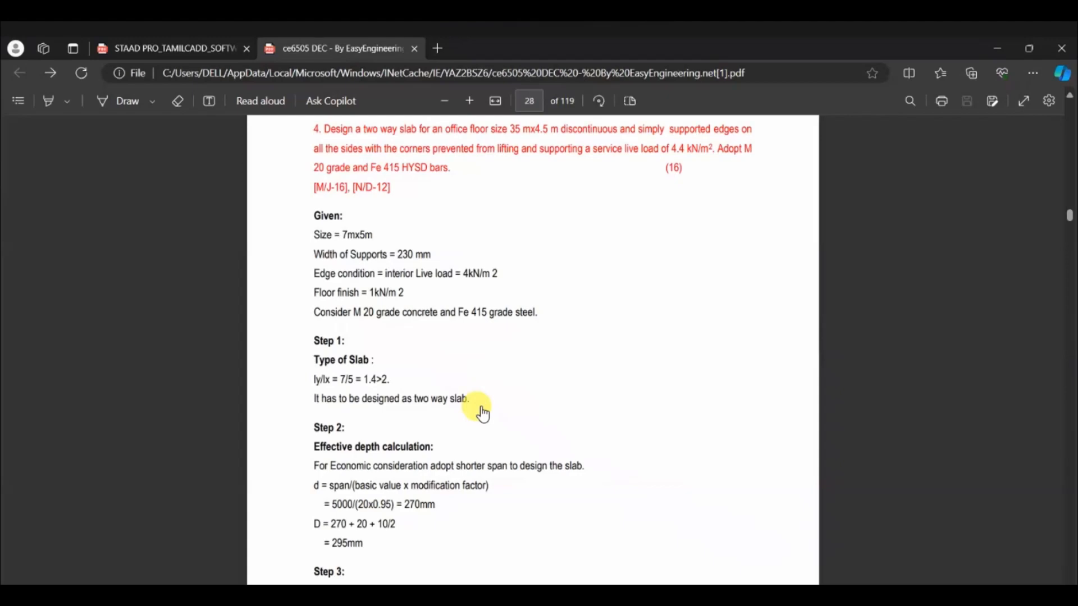
Step: Examine the two-way slab's effective span, load calculation, moment calculation, effective depth check and longer-span steel on pages 28 and 29
scroll(483, 415, "down", 3)
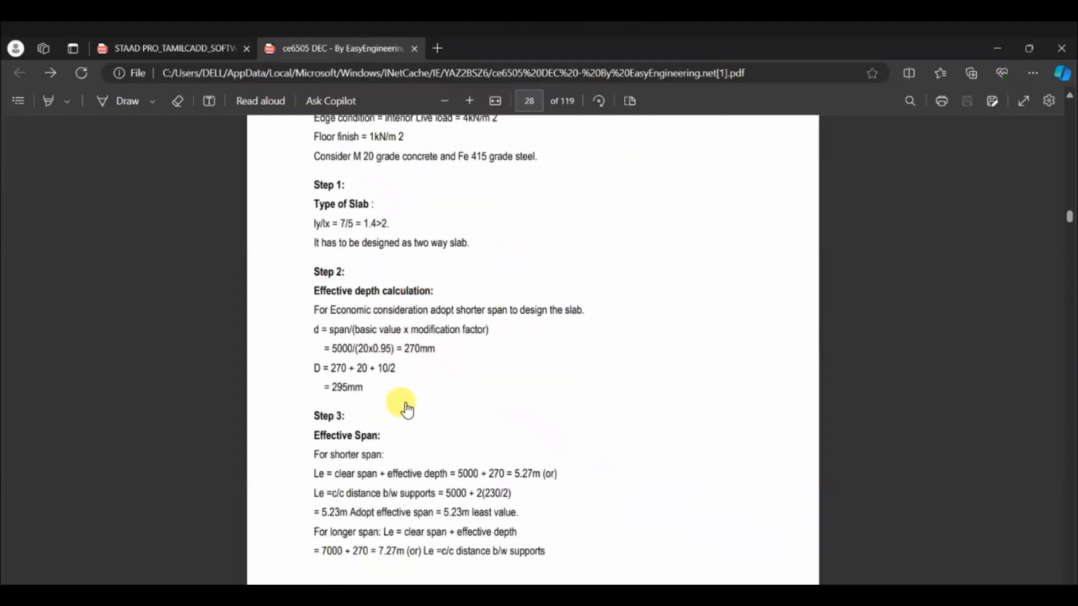
scroll(418, 427, "down", 6)
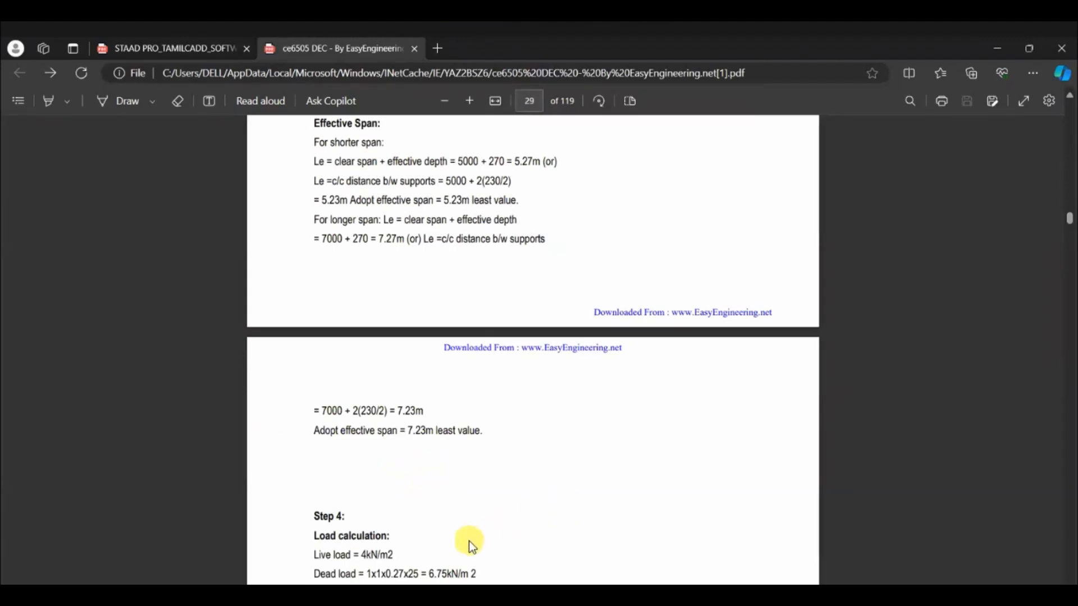
scroll(505, 514, "down", 2)
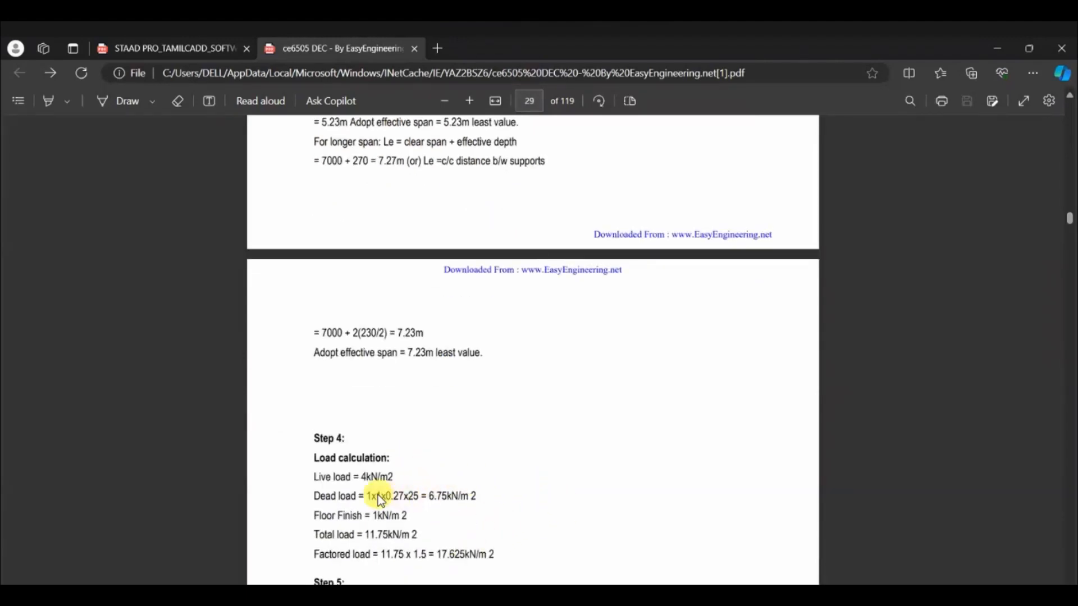
scroll(365, 464, "down", 2)
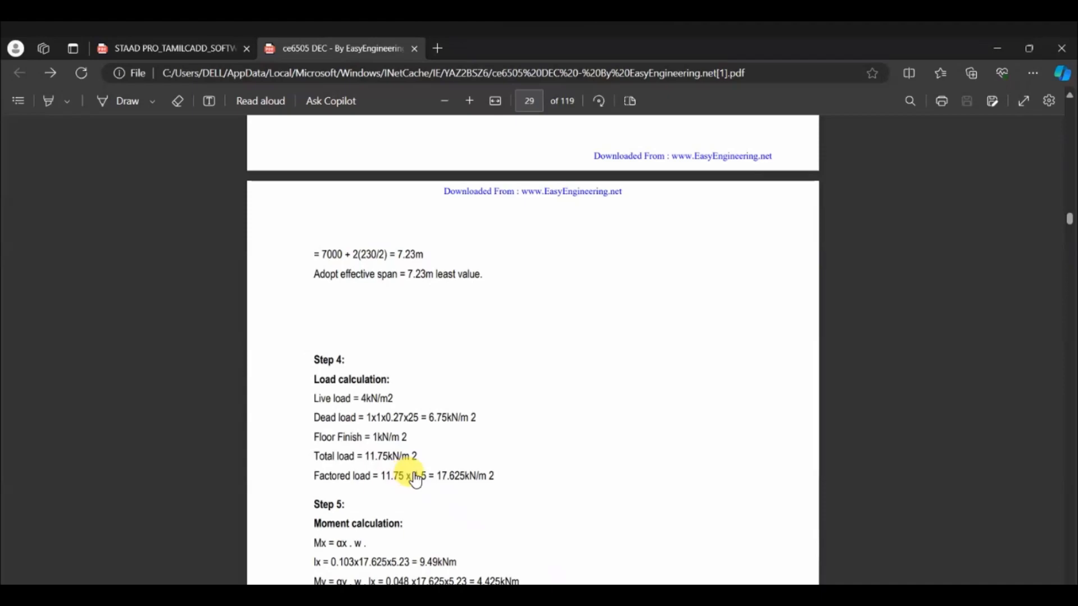
scroll(410, 479, "down", 2)
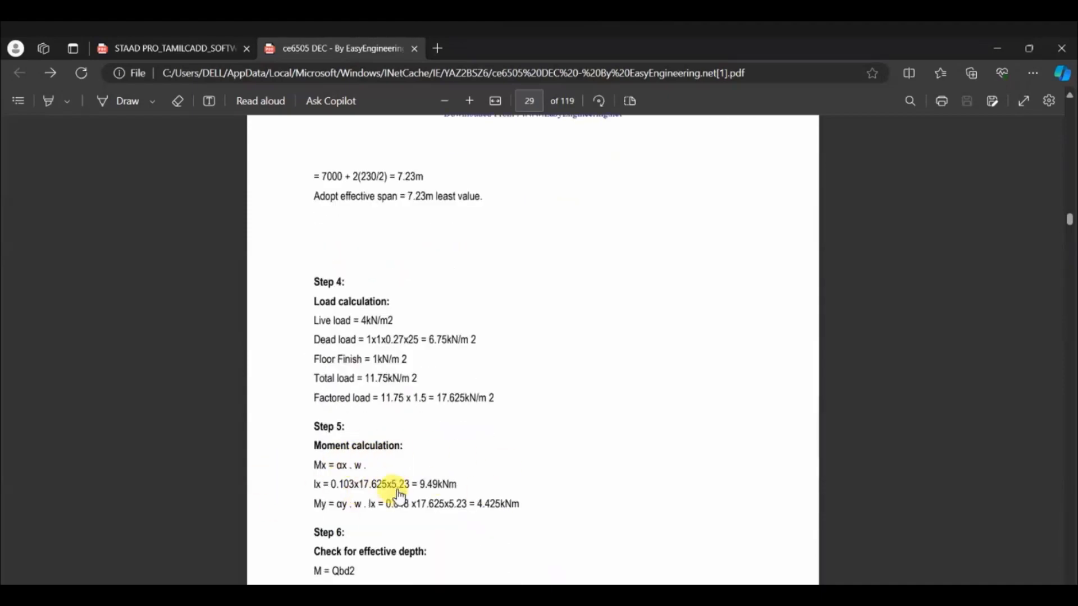
scroll(405, 497, "down", 6)
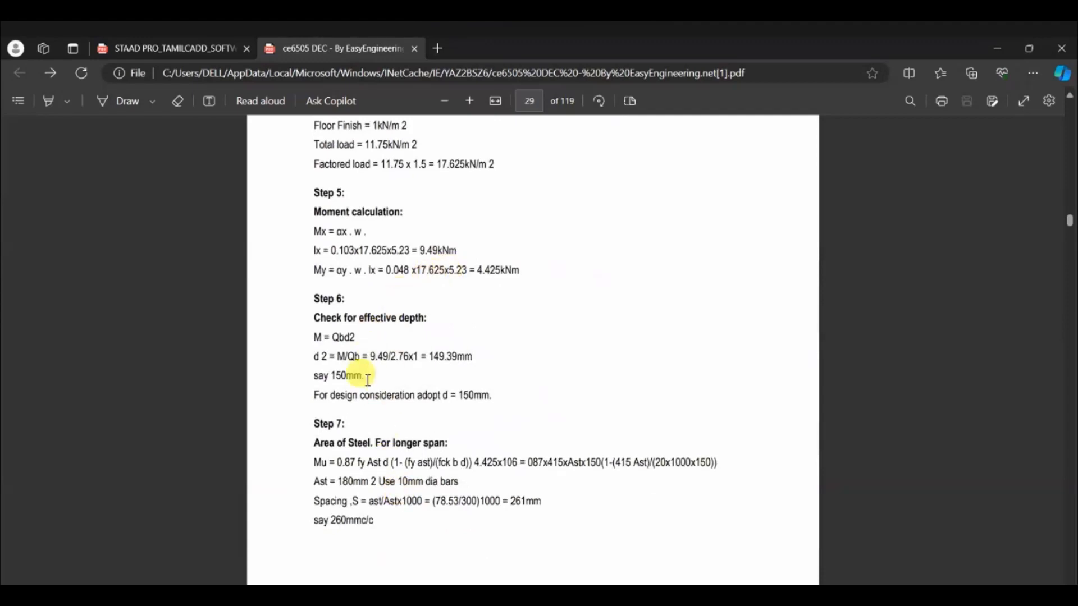
Step: Select the Mu formula for the longer-span area of steel in Step 7, followed by its effective depth term d
double_click(316, 462)
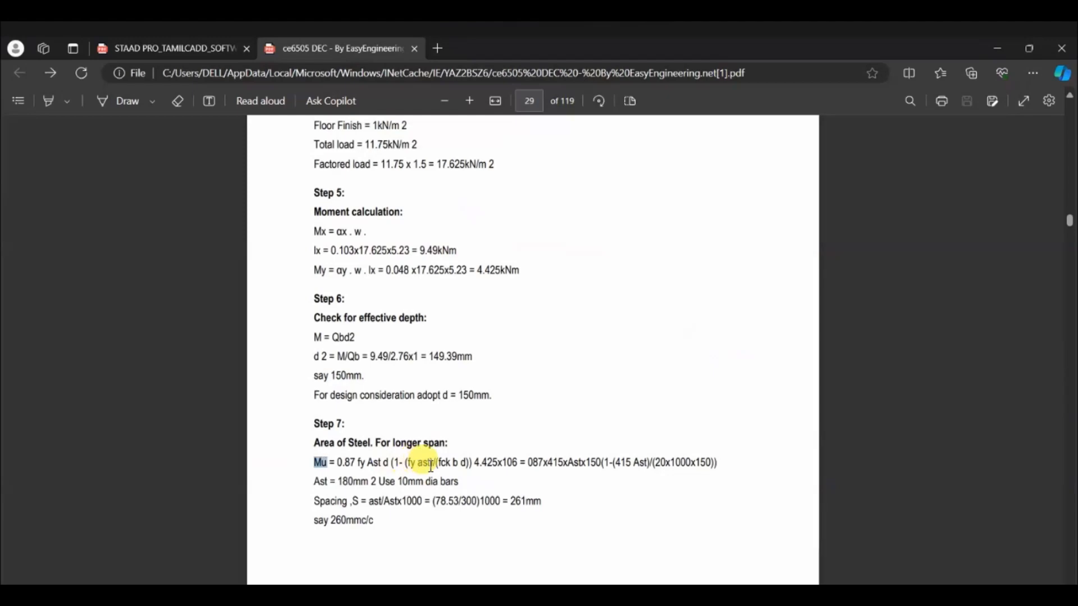
left_click_drag(314, 463, 438, 464)
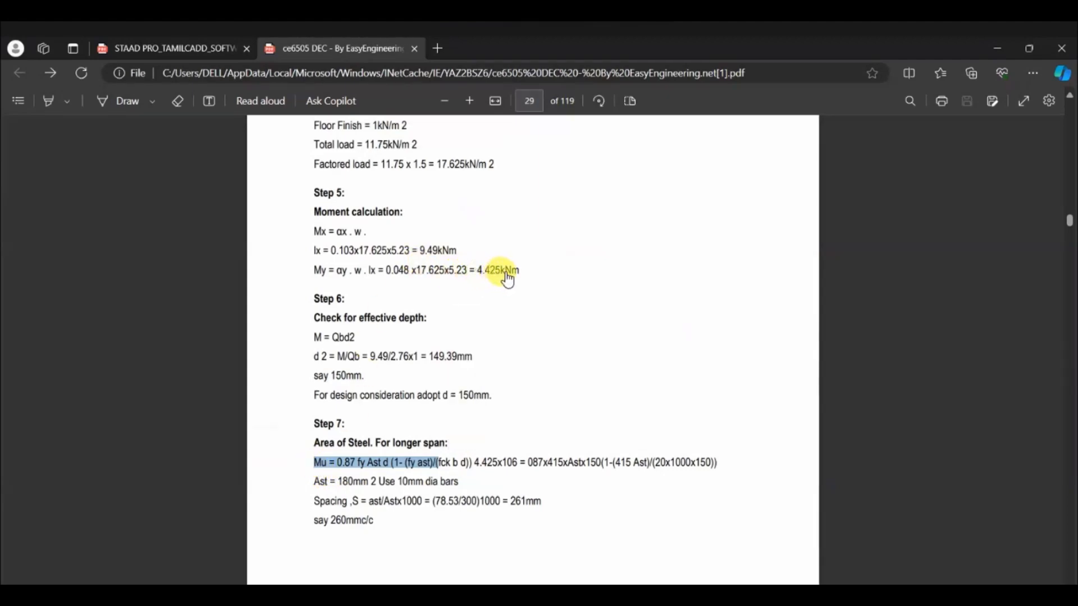
left_click(308, 450)
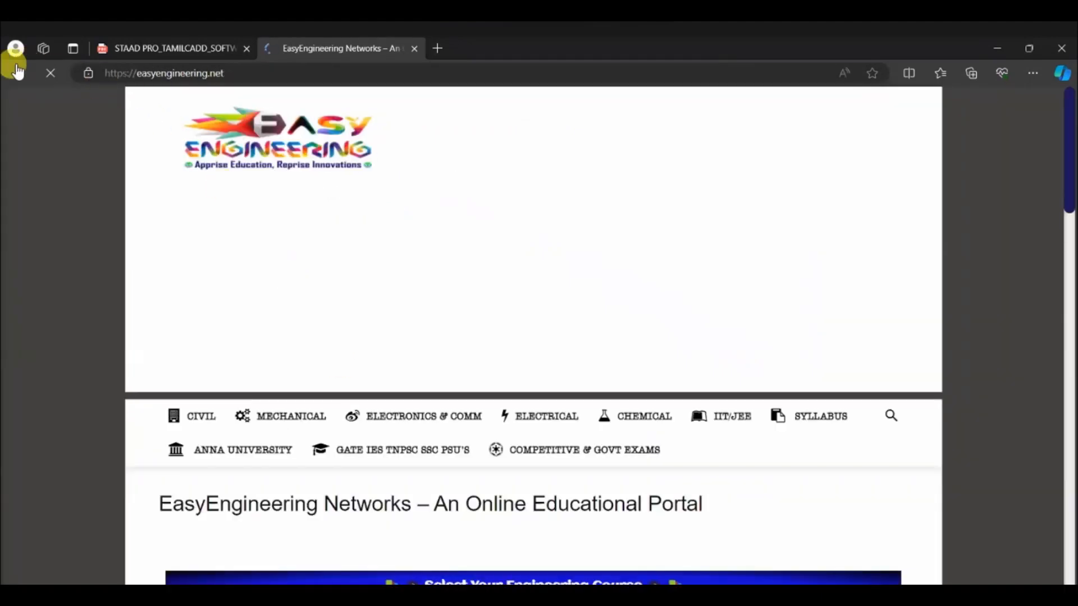
left_click(18, 72)
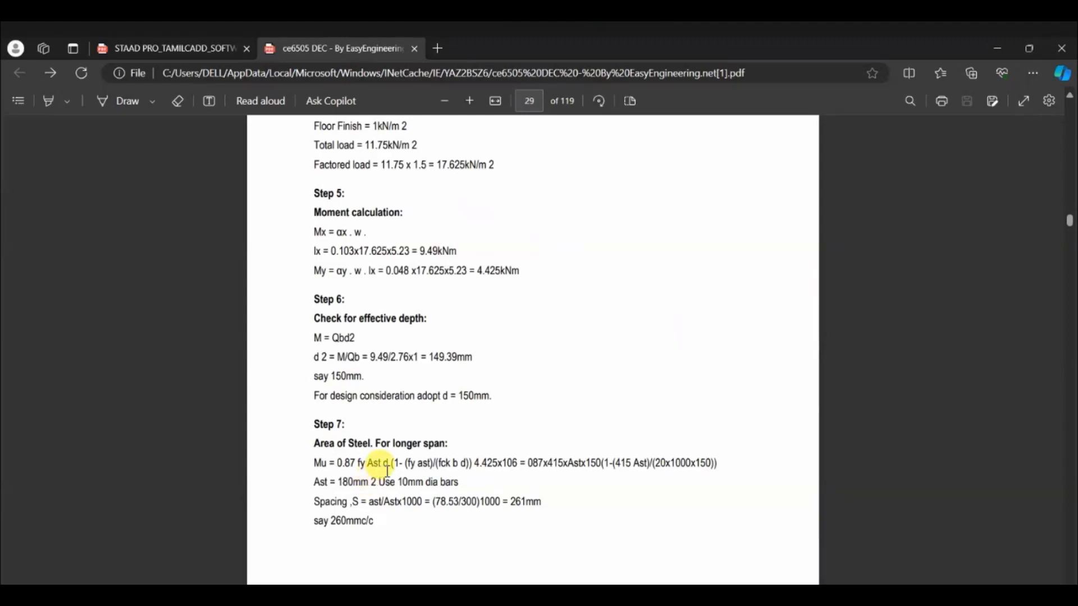
double_click(386, 464)
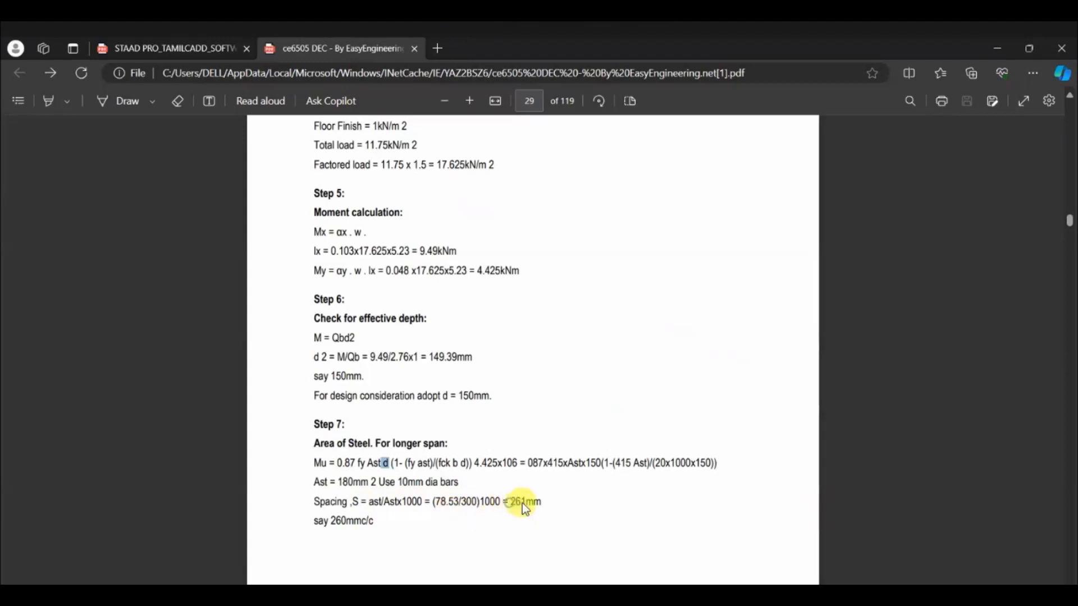
Step: Point out the longer-span spacing, steel area and provided bar spacing by selecting 261mm, 180mm 2 and 260 in the PDF
left_click_drag(503, 502, 545, 502)
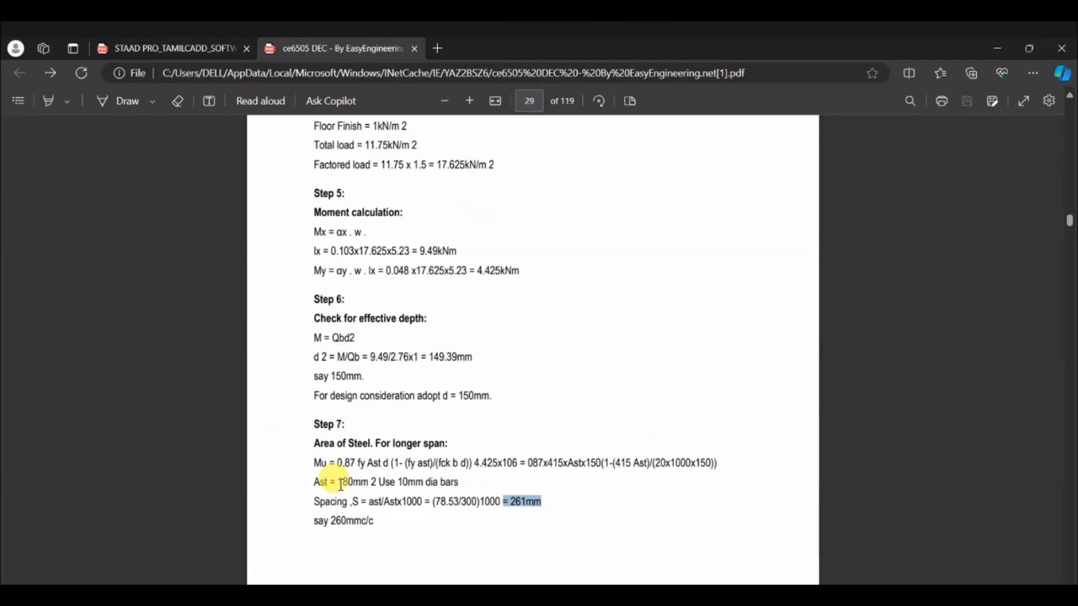
left_click_drag(331, 482, 376, 485)
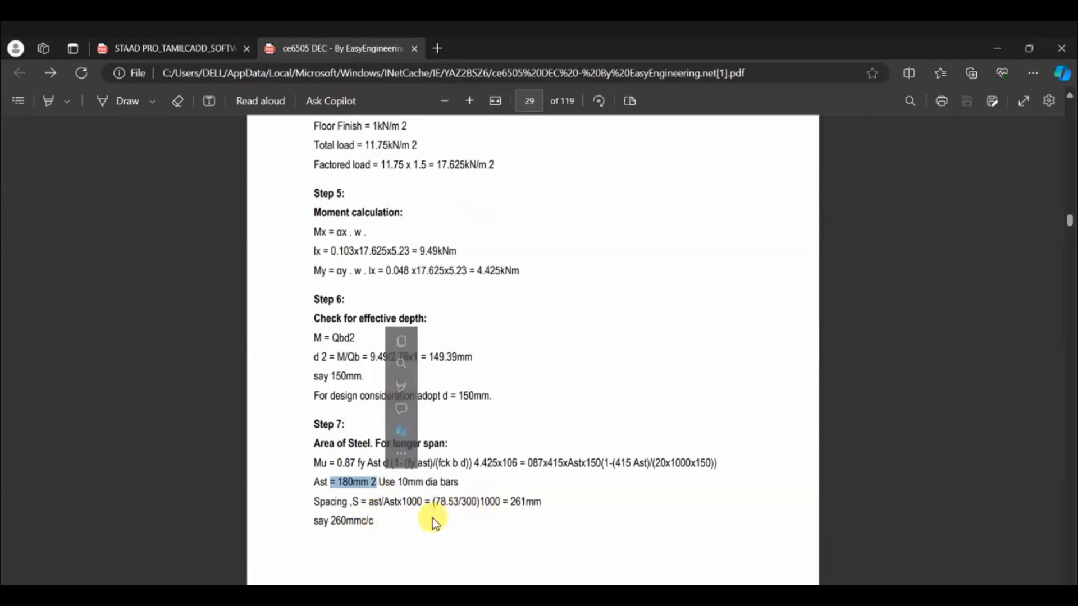
scroll(432, 520, "down", 4)
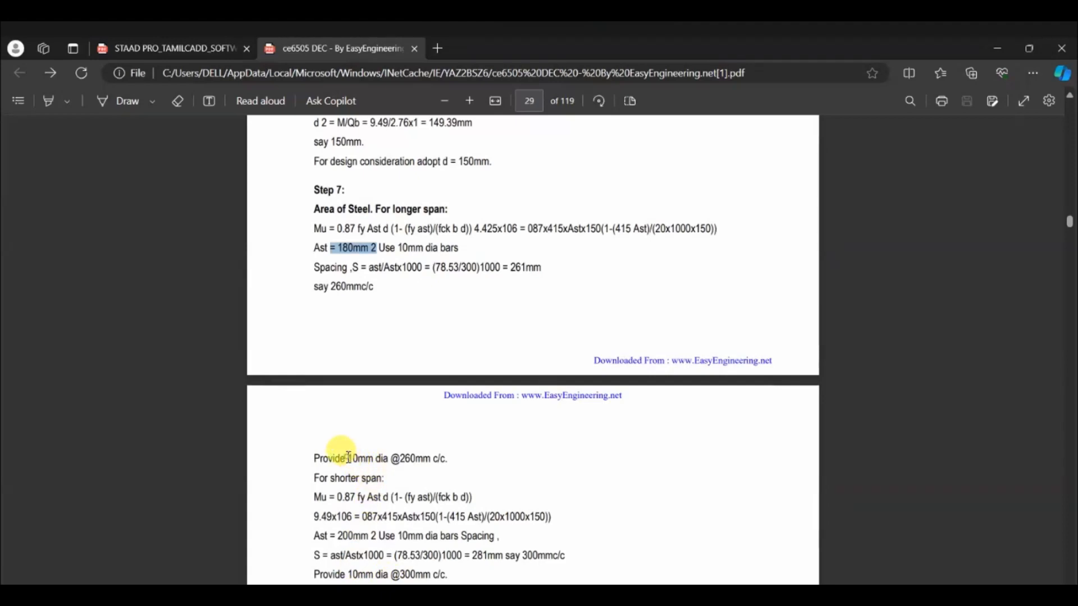
left_click_drag(341, 459, 415, 460)
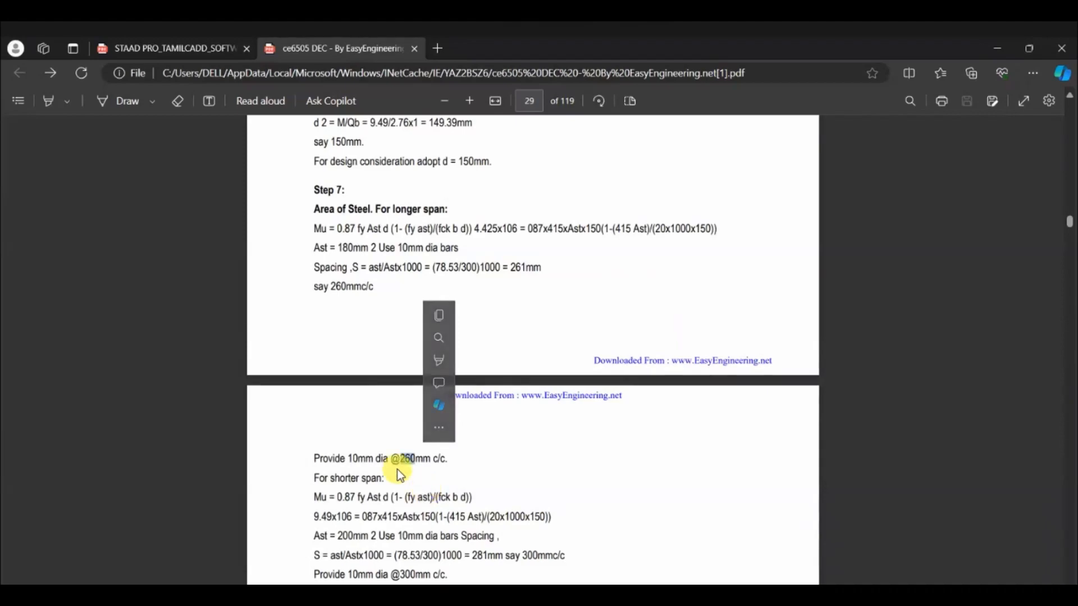
Step: View the shorter-span steel calculation on page 30, then select the longer-span Ast value of 180mm 2 in Step 7
scroll(433, 521, "down", 5)
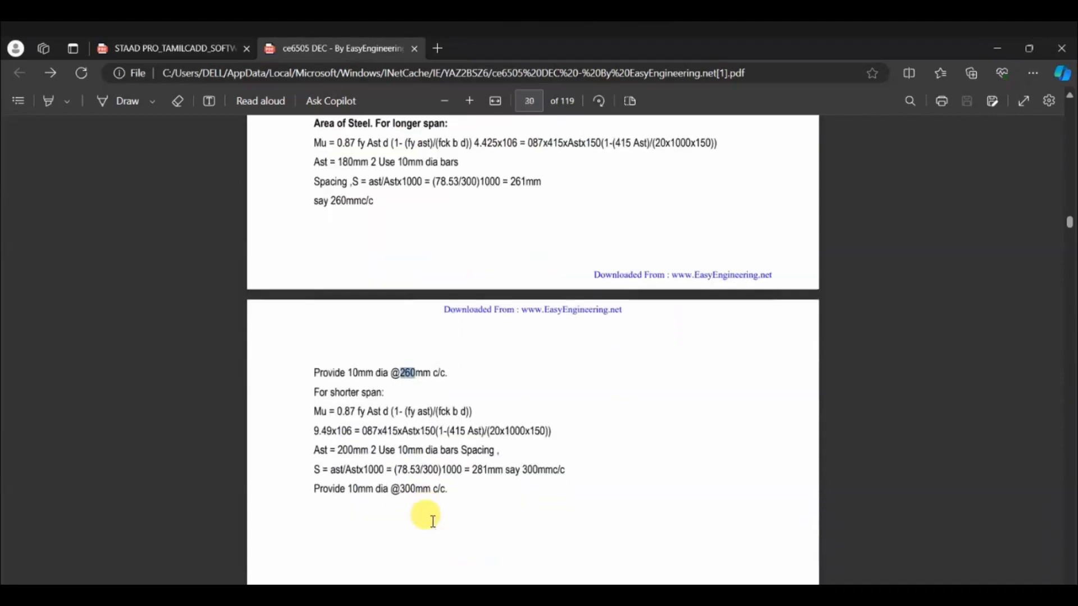
scroll(433, 522, "up", 6)
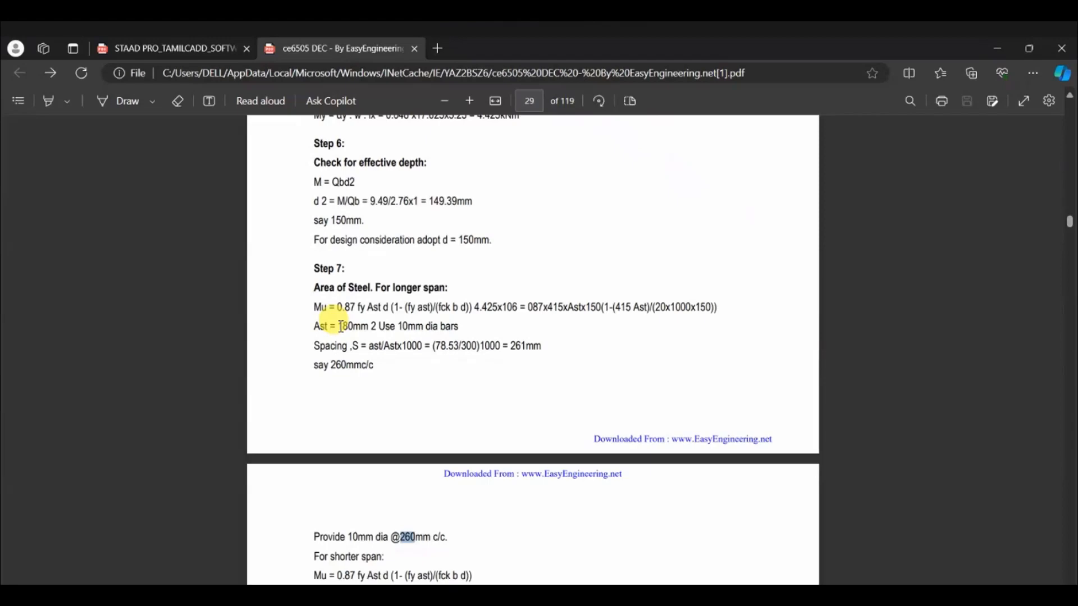
left_click_drag(331, 326, 368, 327)
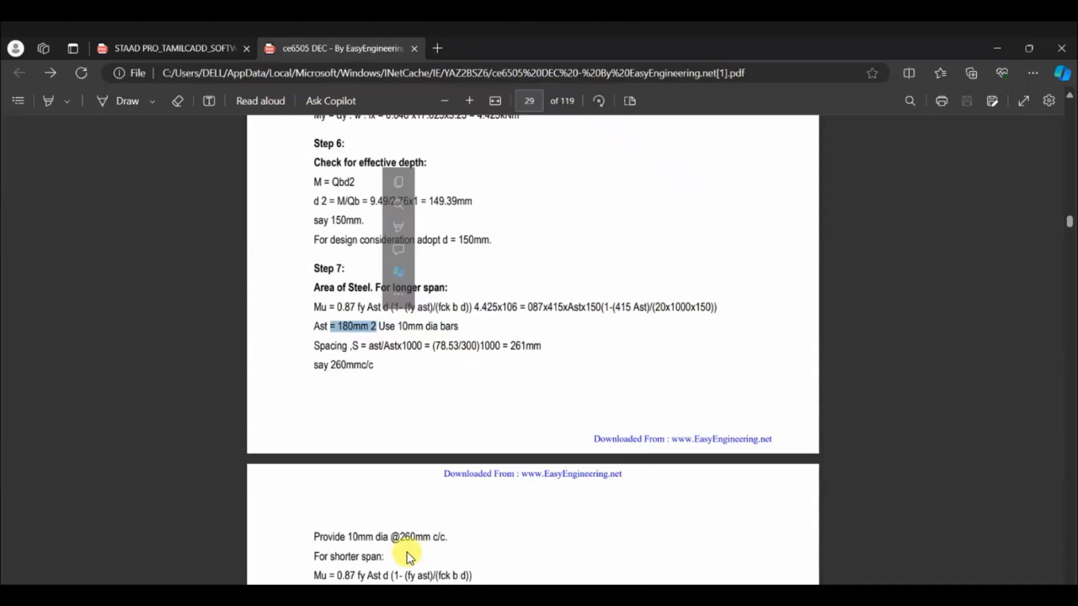
Step: Open Calculator and divide 7000 by 260 to find the number of bars at the 260 mm spacing
key("super")
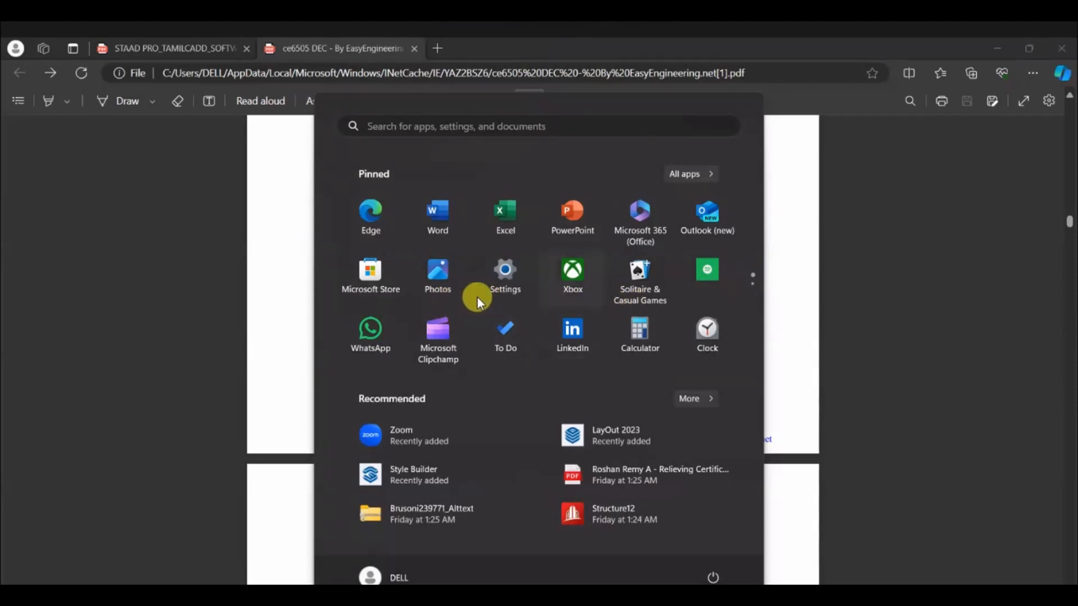
type("calculator")
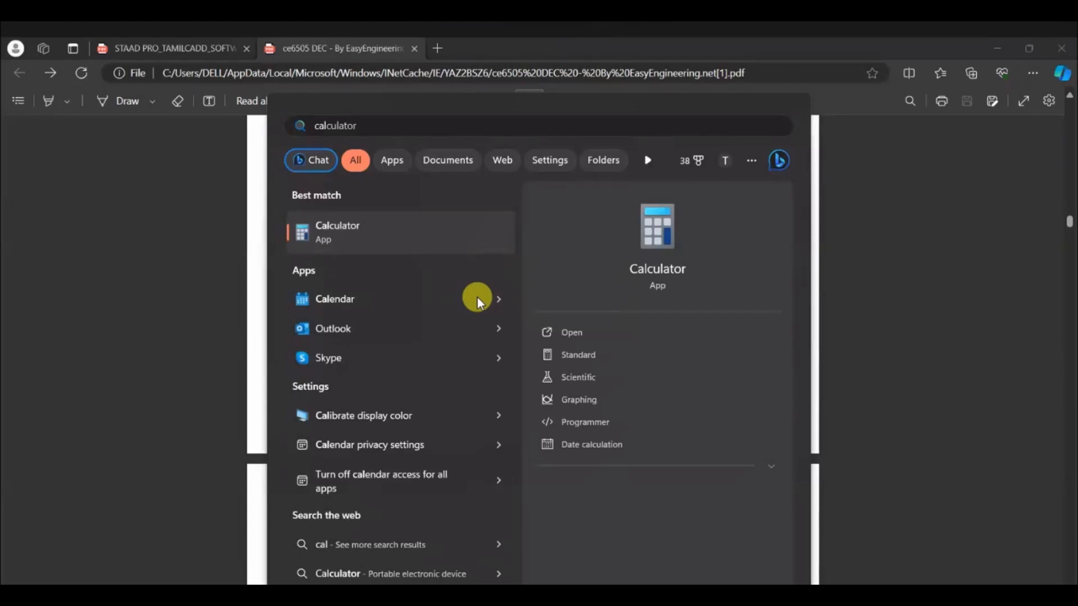
key("Return")
type("7000")
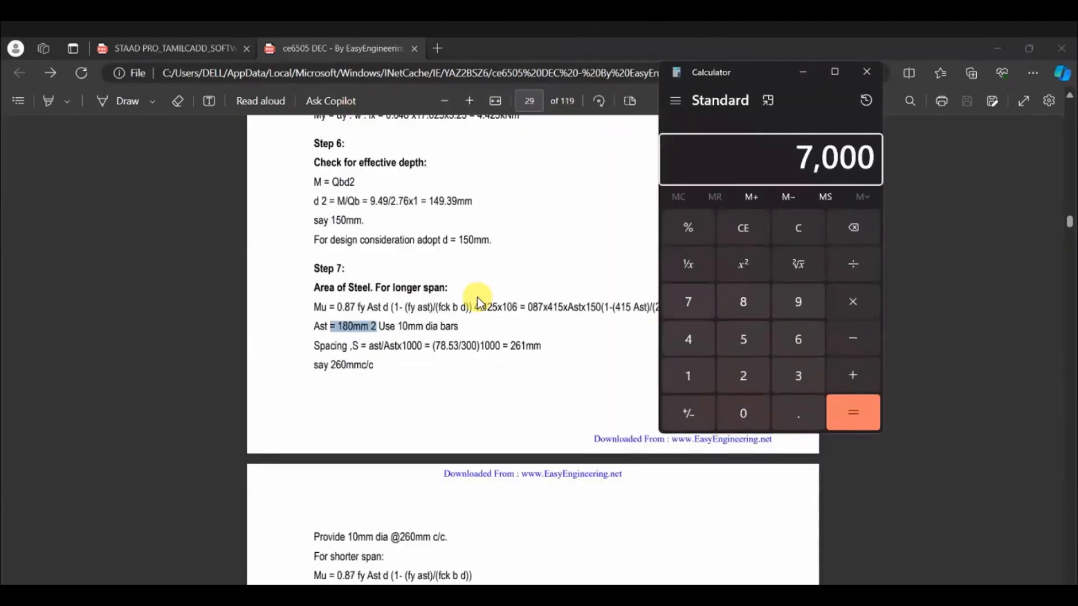
type("/260")
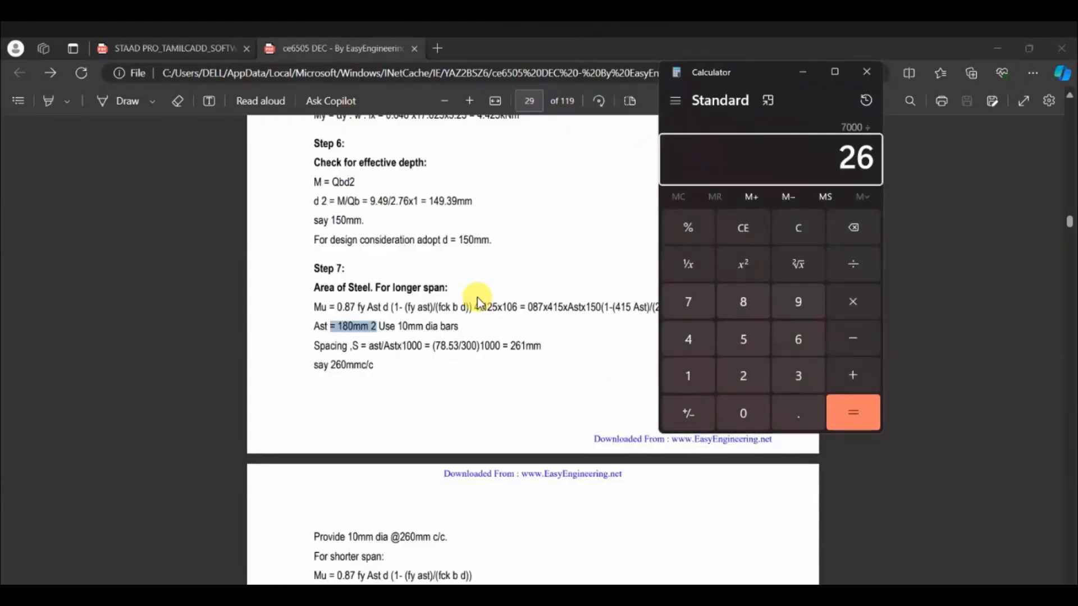
key("Return")
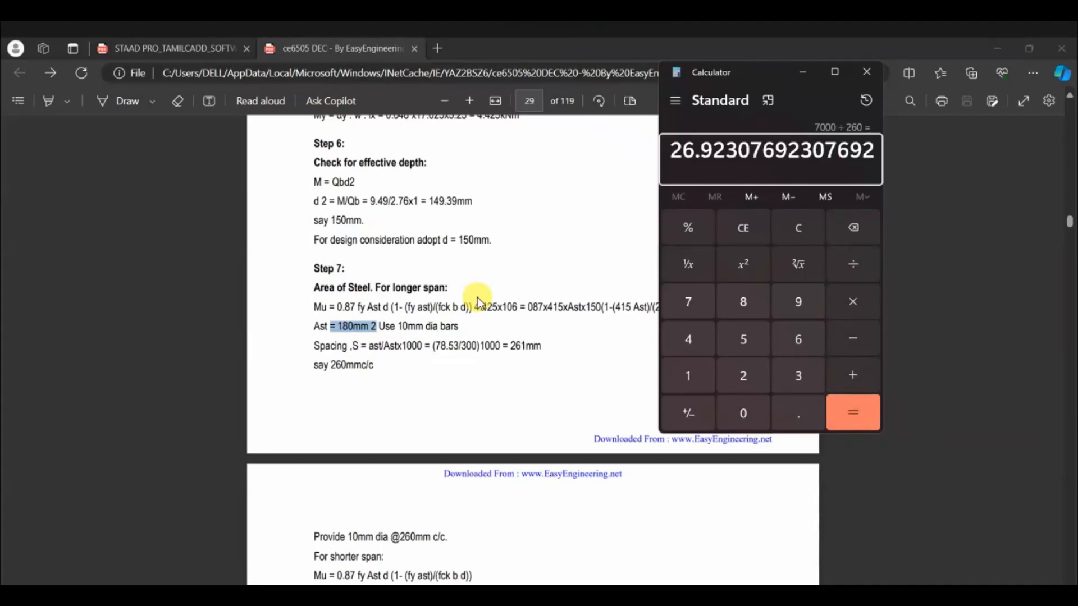
Step: Multiply the longer-span steel area of 180 by 7 in Calculator
left_click(692, 371)
type("80")
left_click(852, 302)
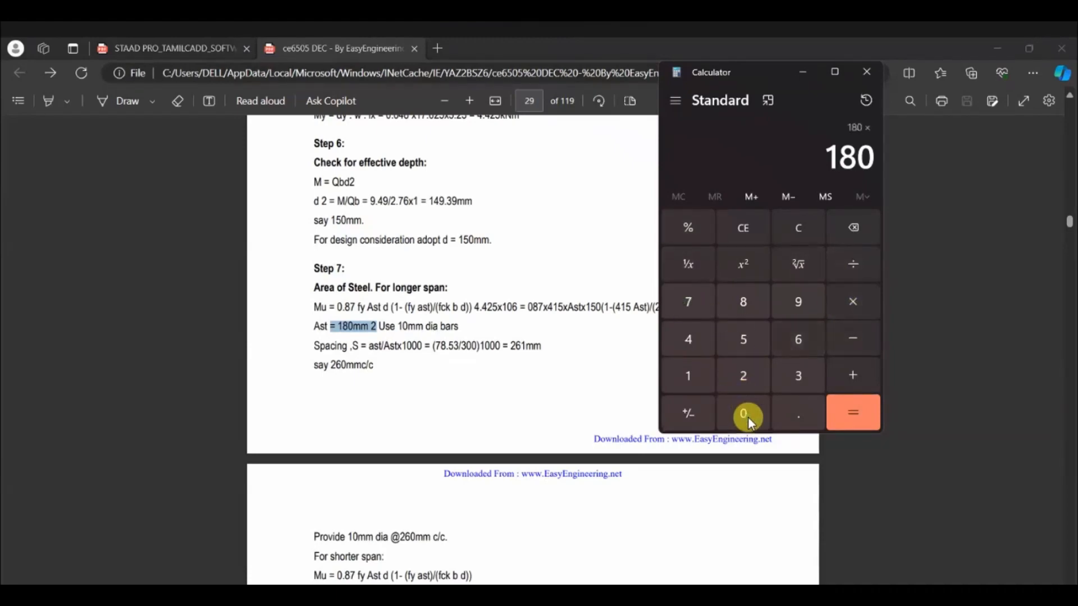
type("7,000")
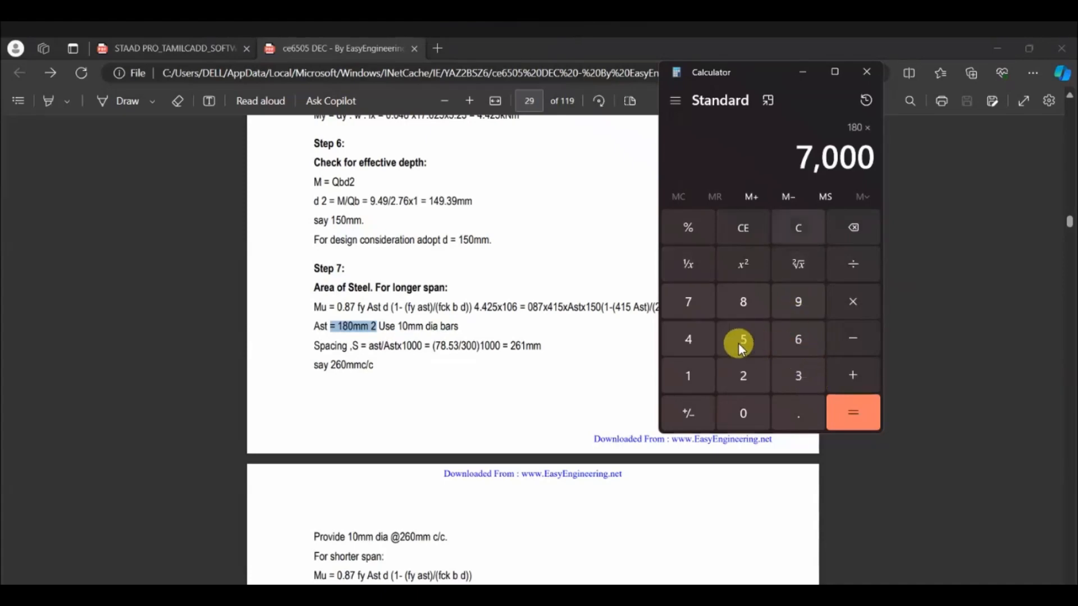
left_click(851, 227)
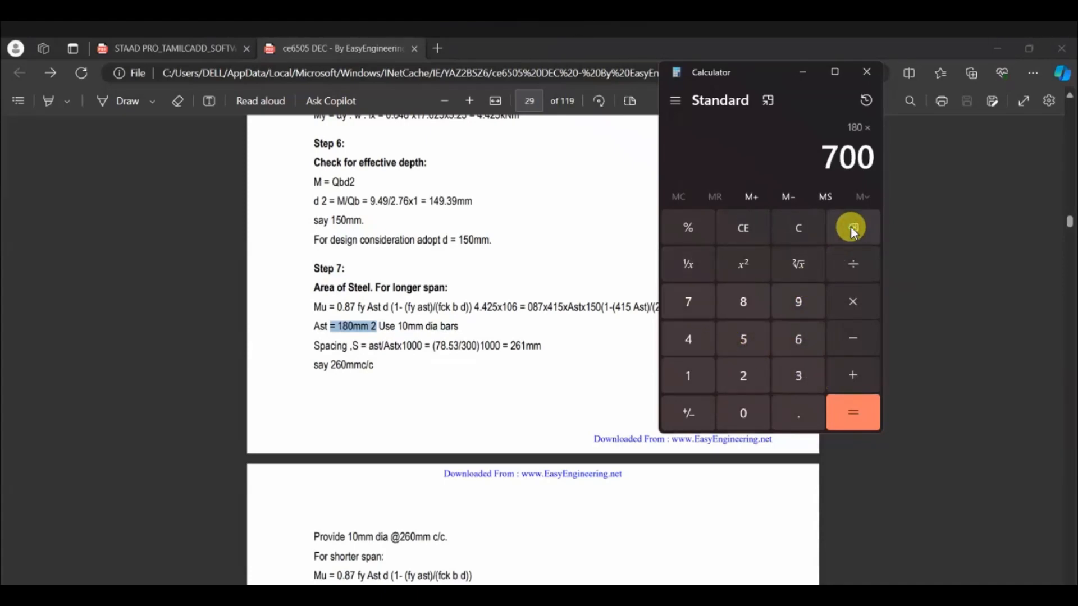
left_click(851, 228)
key("BackSpace")
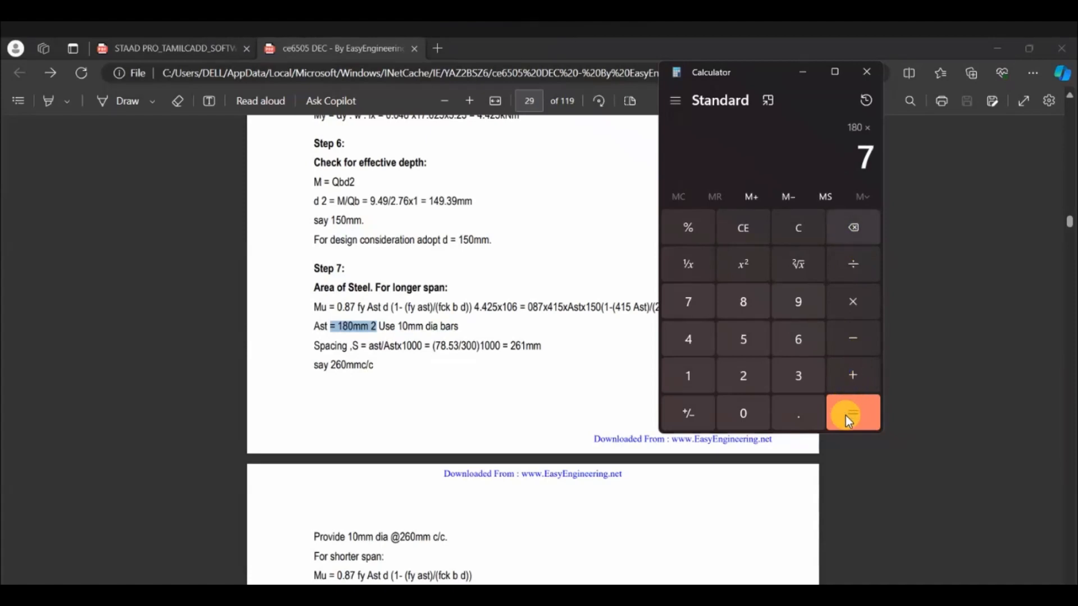
left_click(854, 414)
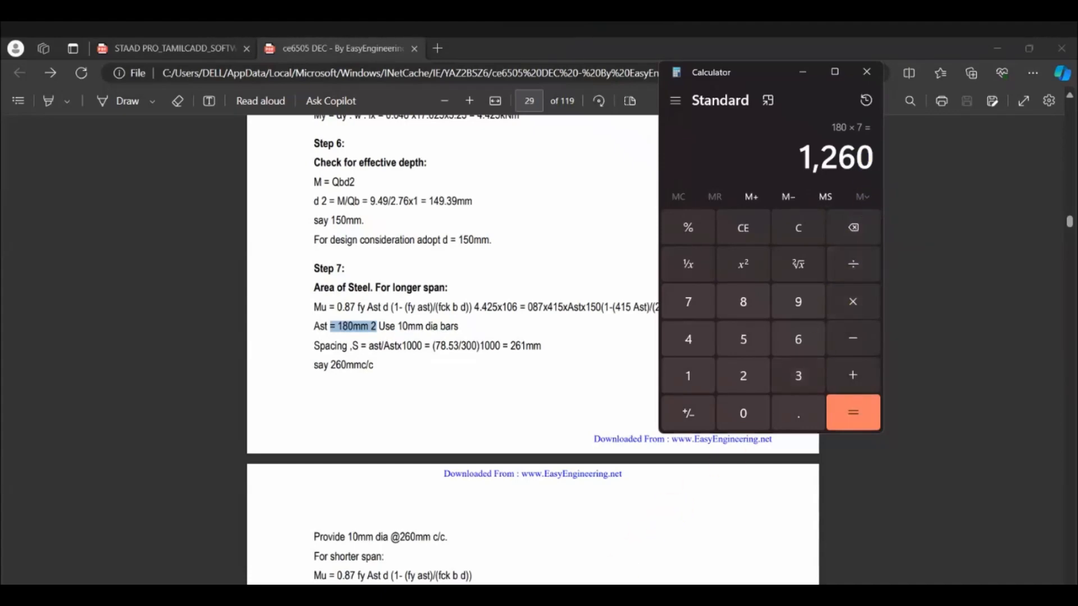
Step: Switch to the Chrome window and display the Rebar-area.png table of sectional areas
mouse_move(684, 596)
left_click(746, 578)
key("alt+Tab")
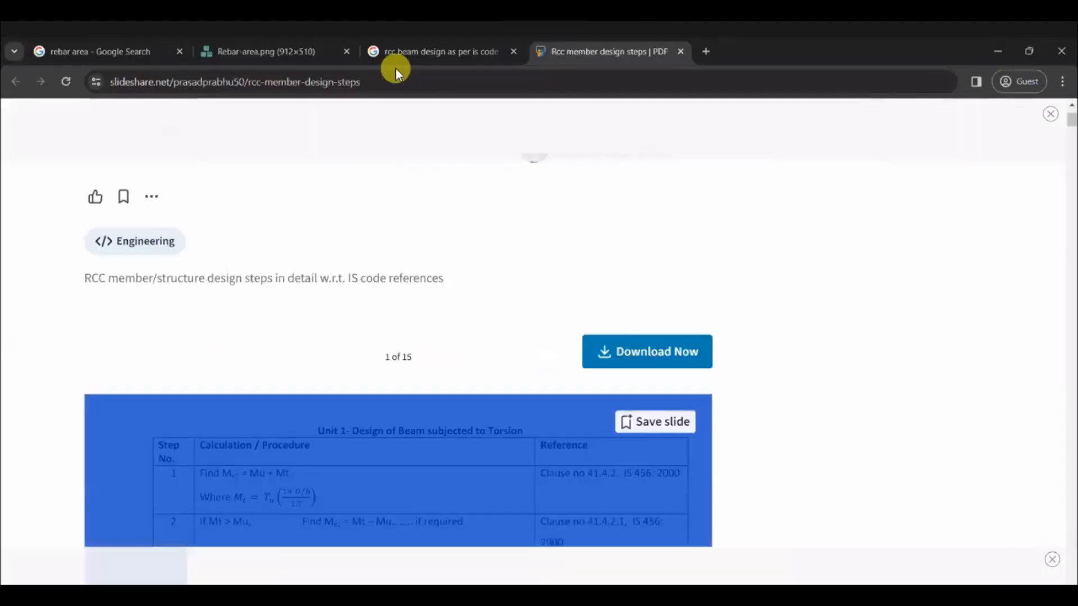
left_click(267, 52)
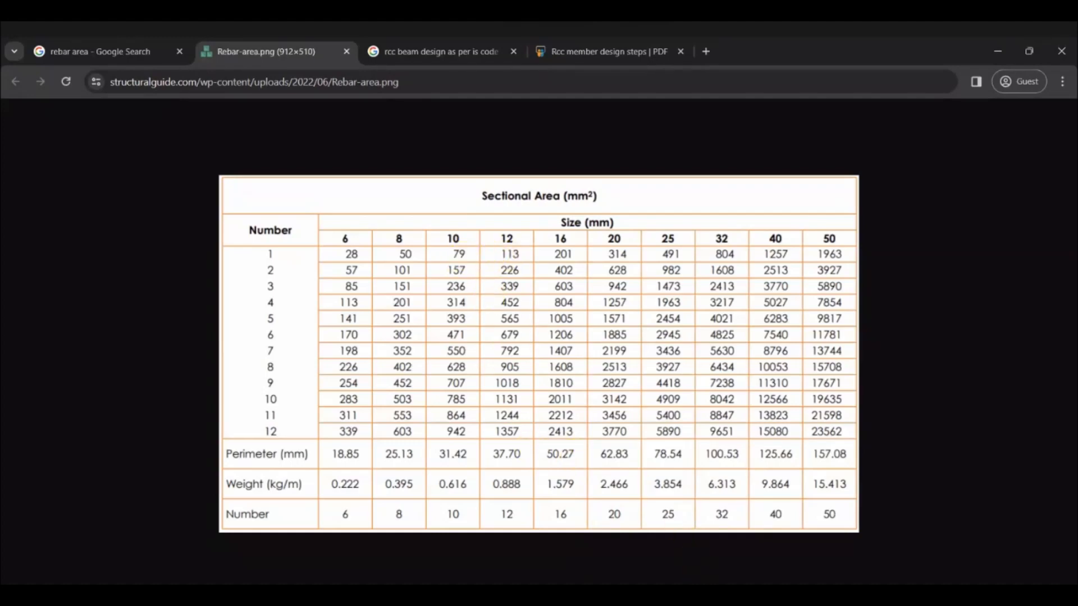
Step: Bring up the MANUAL DESIGN notes in Notepad and arrange Notepad and Calculator side by side over the rebar table
mouse_move(777, 596)
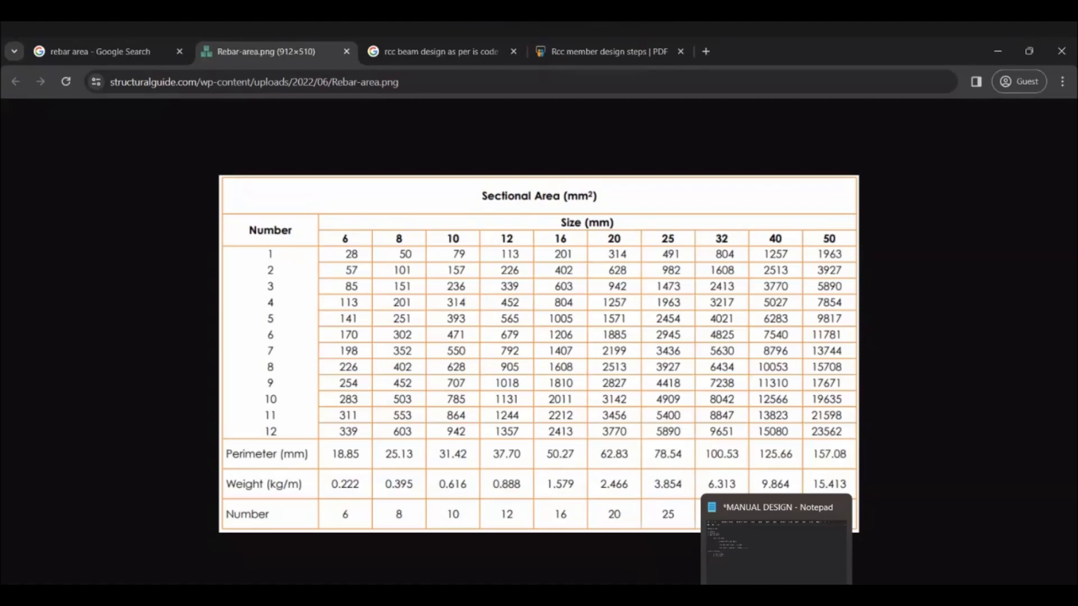
key("alt+Tab")
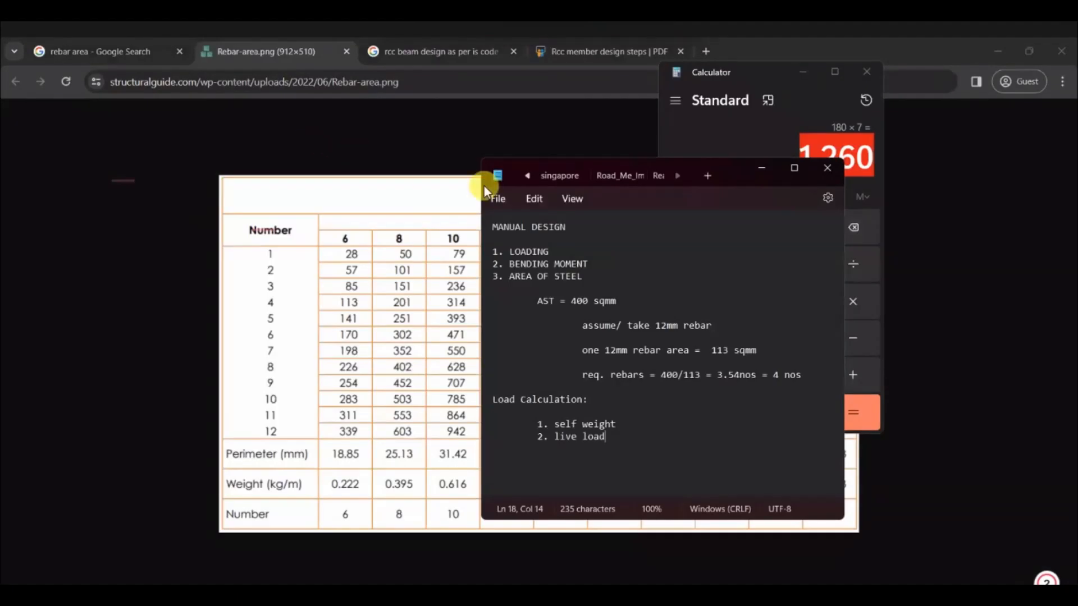
left_click(739, 169)
left_click_drag(582, 181, 369, 173)
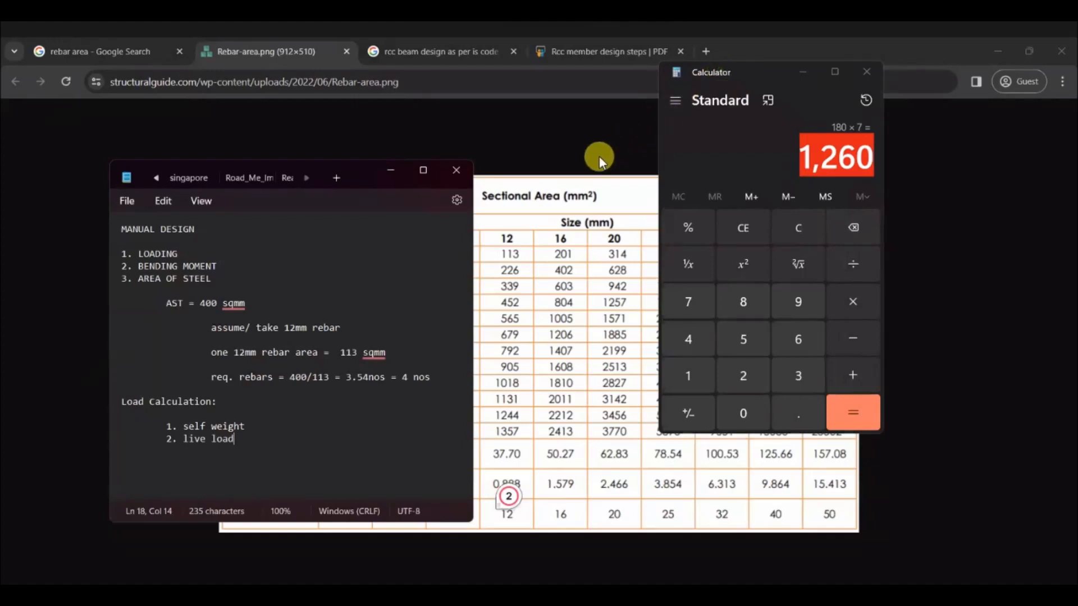
left_click_drag(720, 71, 599, 156)
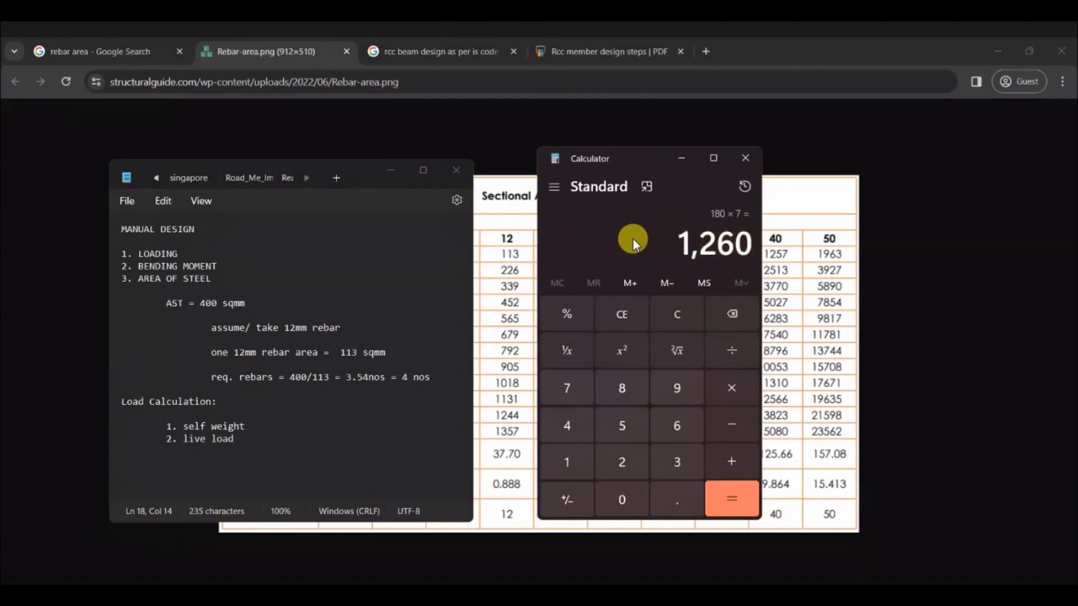
Step: Clear Calculator and compute 180 × 7 again for the total steel area
key("Escape")
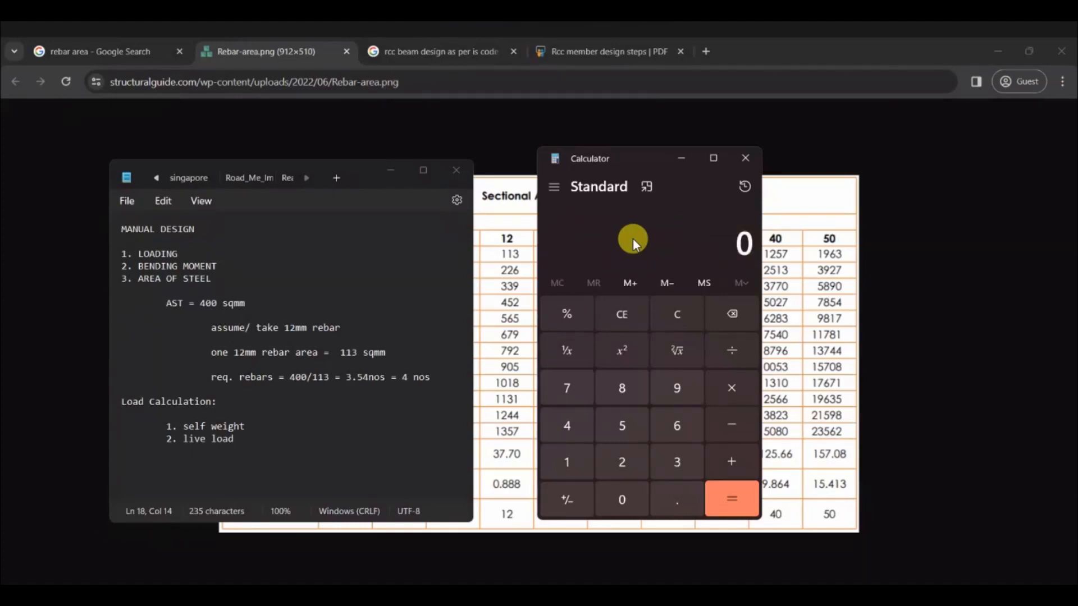
type("180")
key("asterisk")
type("7")
key("Return")
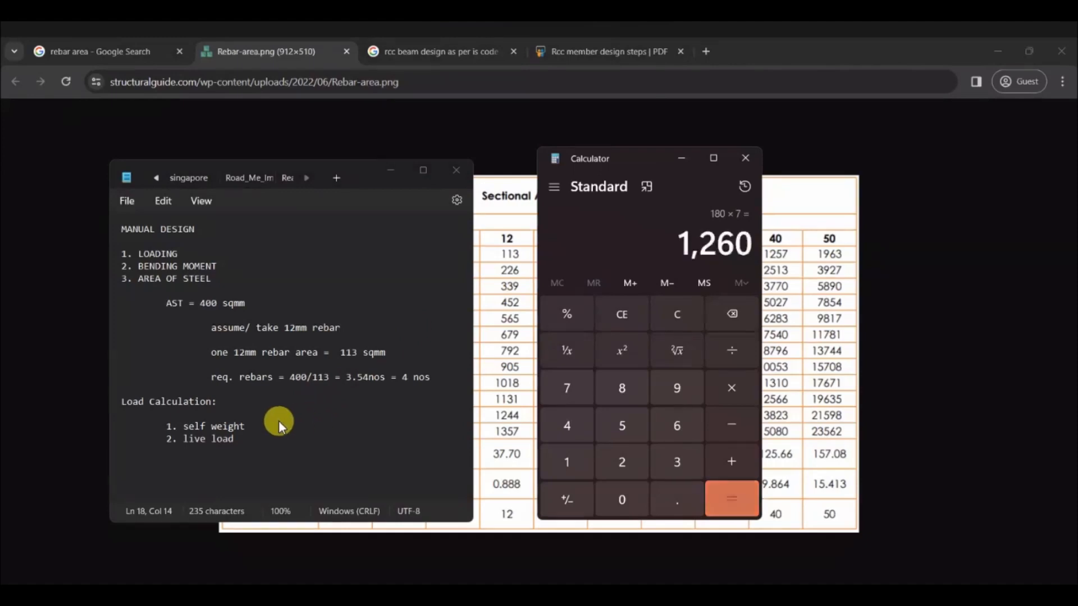
Step: Add an indented line "total ast = 1260 sqmm" below the live load item in the Notepad notes, leaving a blank line between
left_click(247, 440)
key("Return")
key("Return")
key("Tab")
type("t")
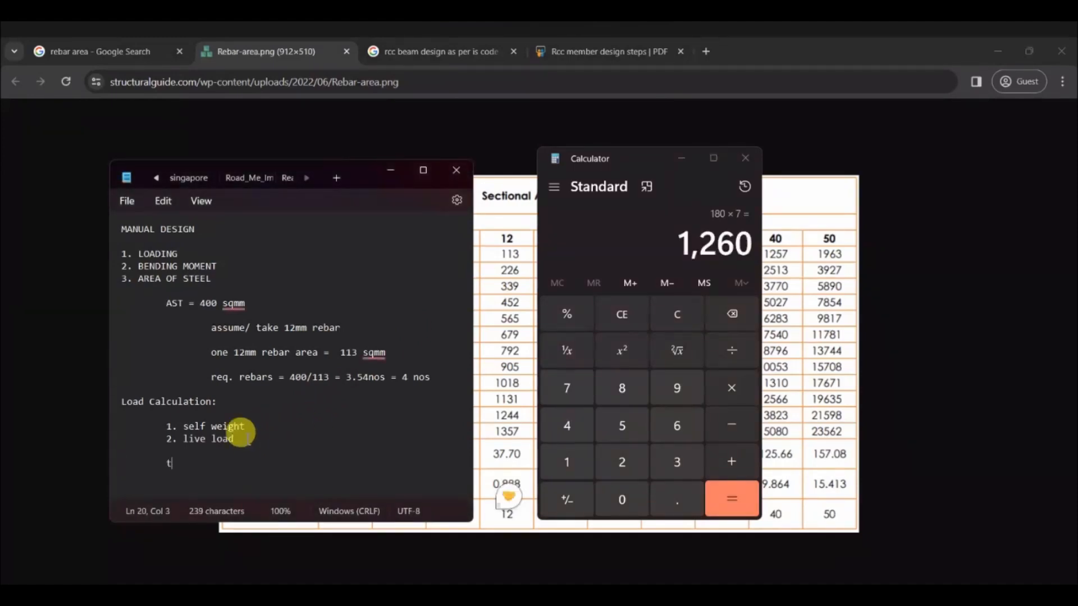
type("otal ast = 1")
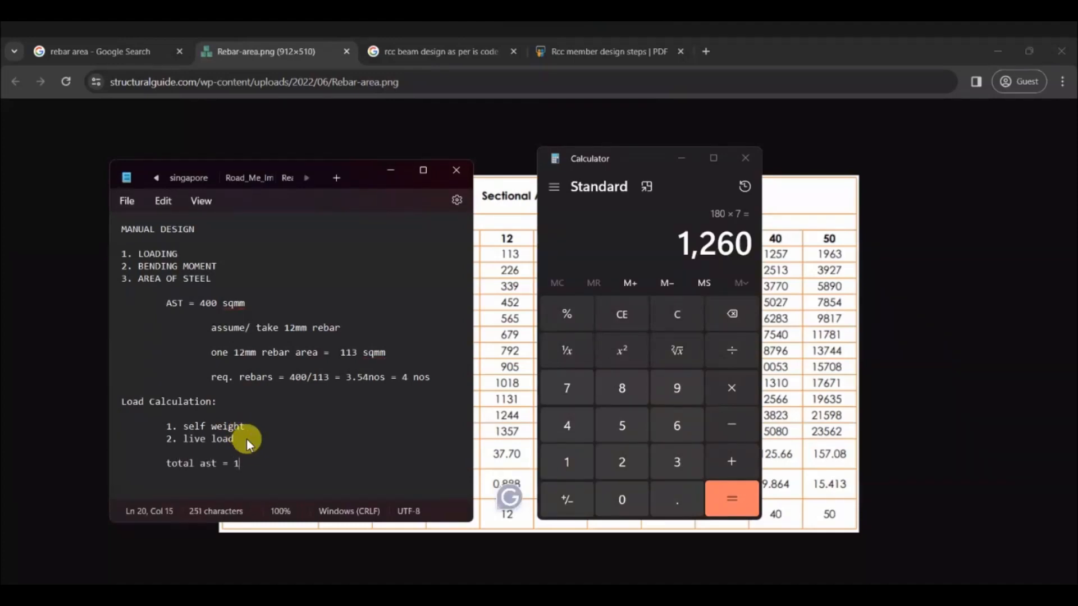
type("260 sqmm")
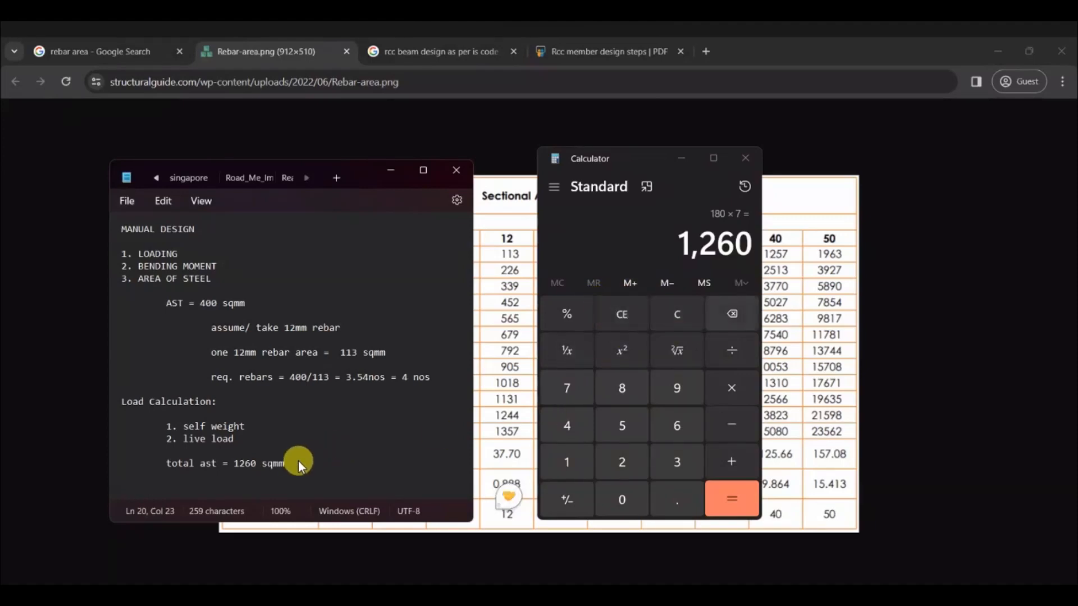
Step: Add the line "use 10mm bars" directly below the total ast note
key("Return")
type("use 100")
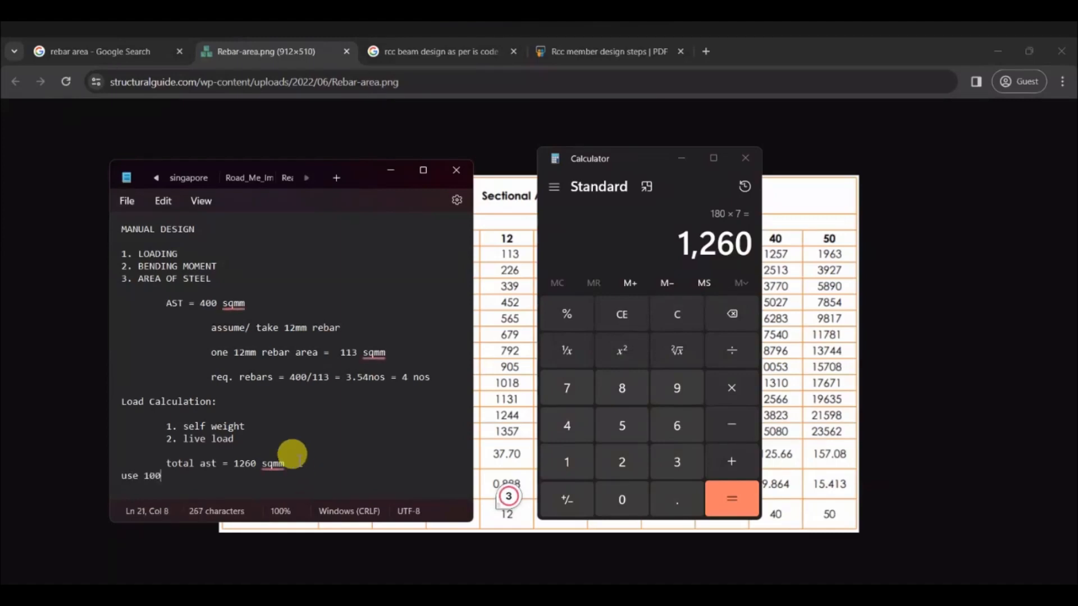
key("BackSpace")
type("mm bars")
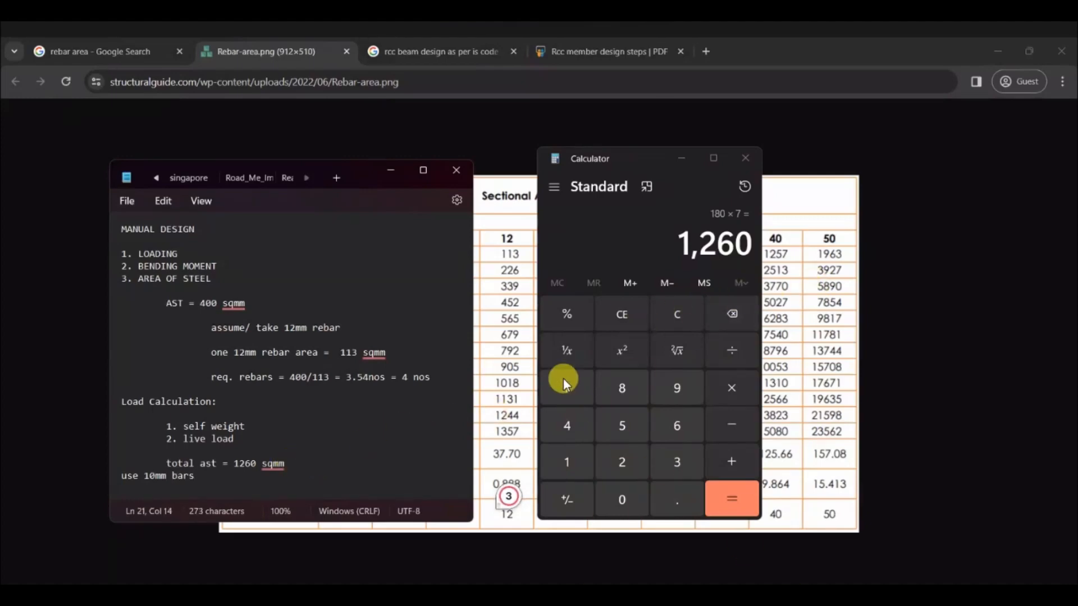
Step: Check the area of one 10 mm bar in the rebar table, divide 1260 by 79 in Calculator, and return to the Notepad notes
left_click(494, 247)
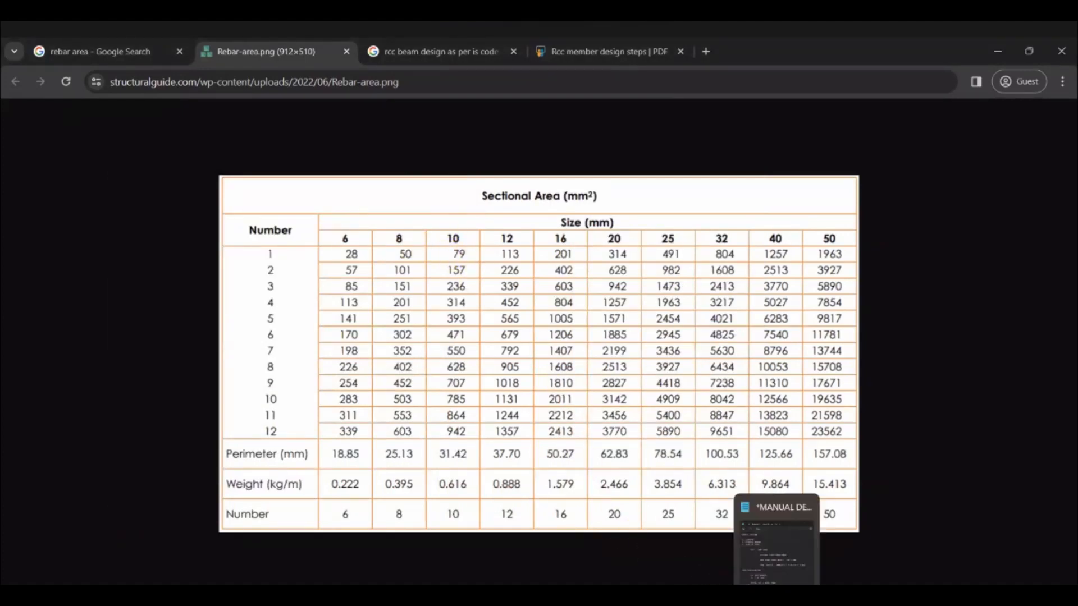
left_click(499, 595)
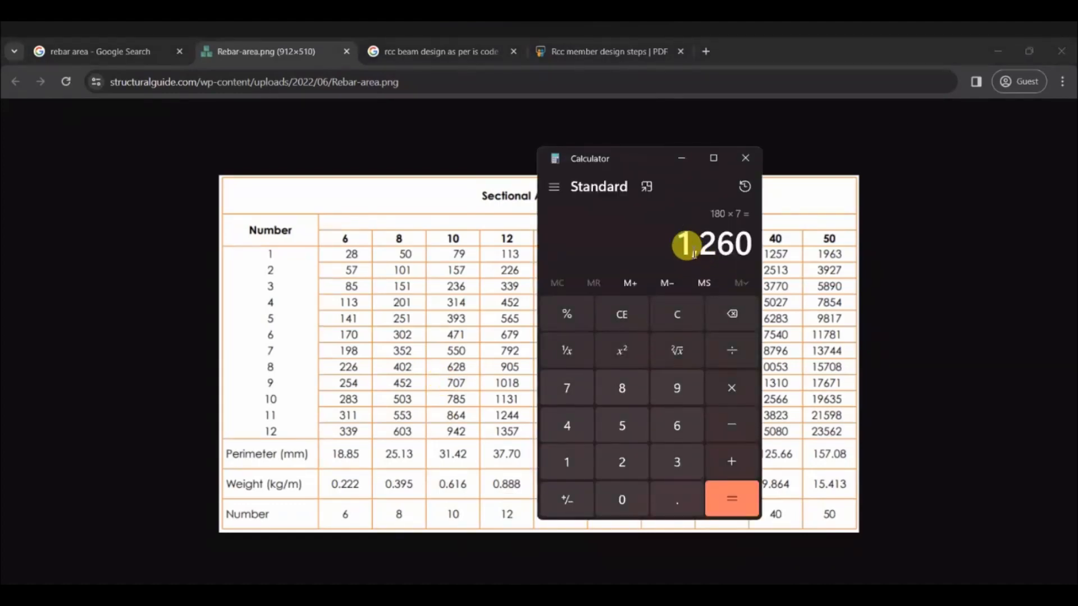
key("slash")
type("79")
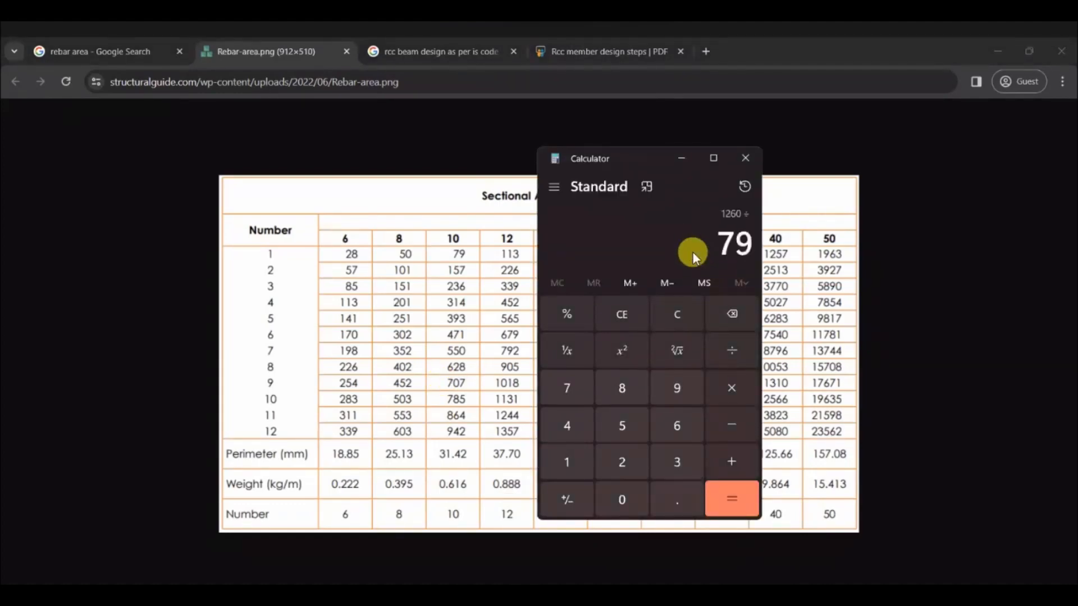
key("Return")
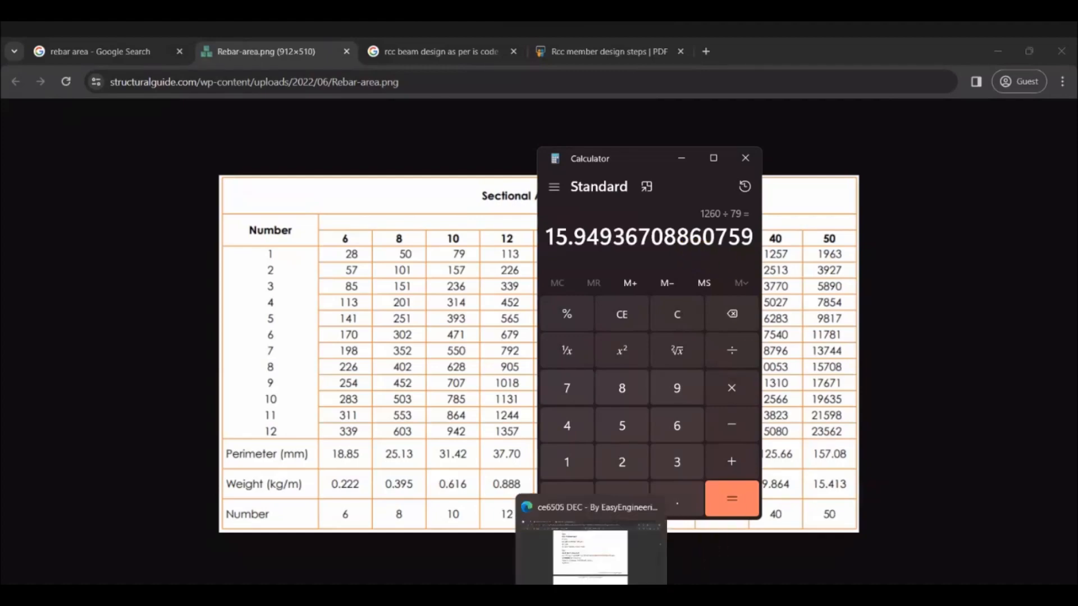
left_click(591, 596)
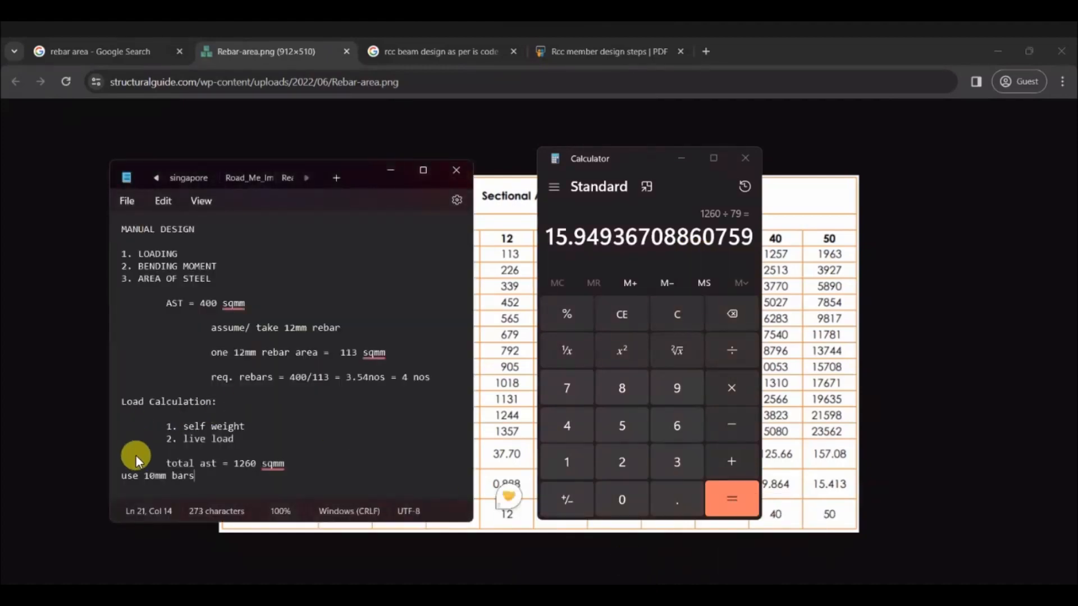
Step: Add an indented line "total nos req for 1260mm ast = 16 nos" below the 10mm bars note, leaving a blank line between
key("Return")
key("Return")
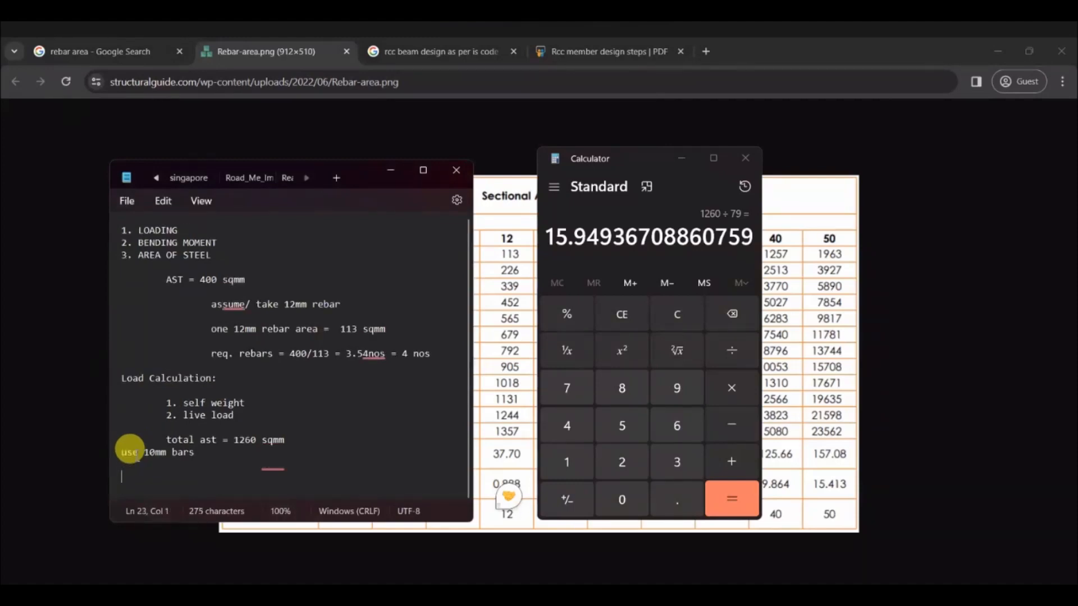
key("Tab")
type("total ")
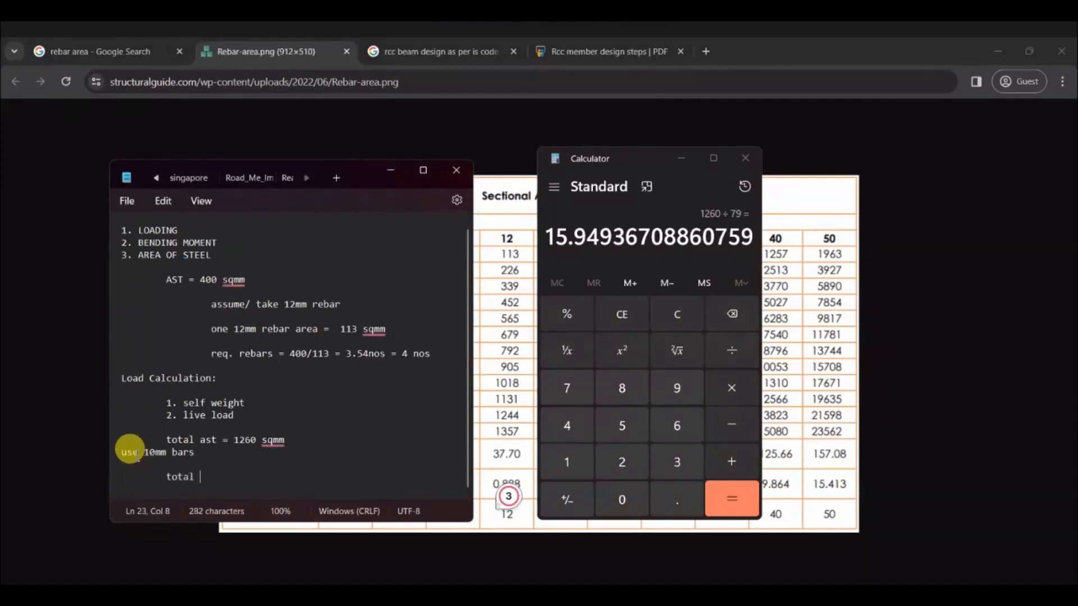
type("nos req for 1260mm ast = 1")
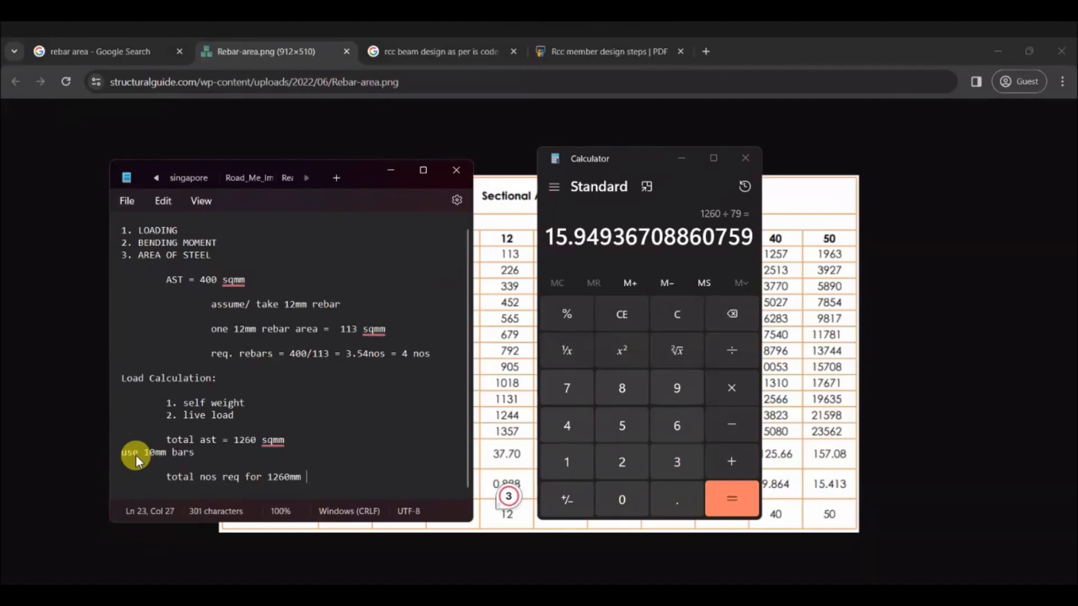
type("6 nos")
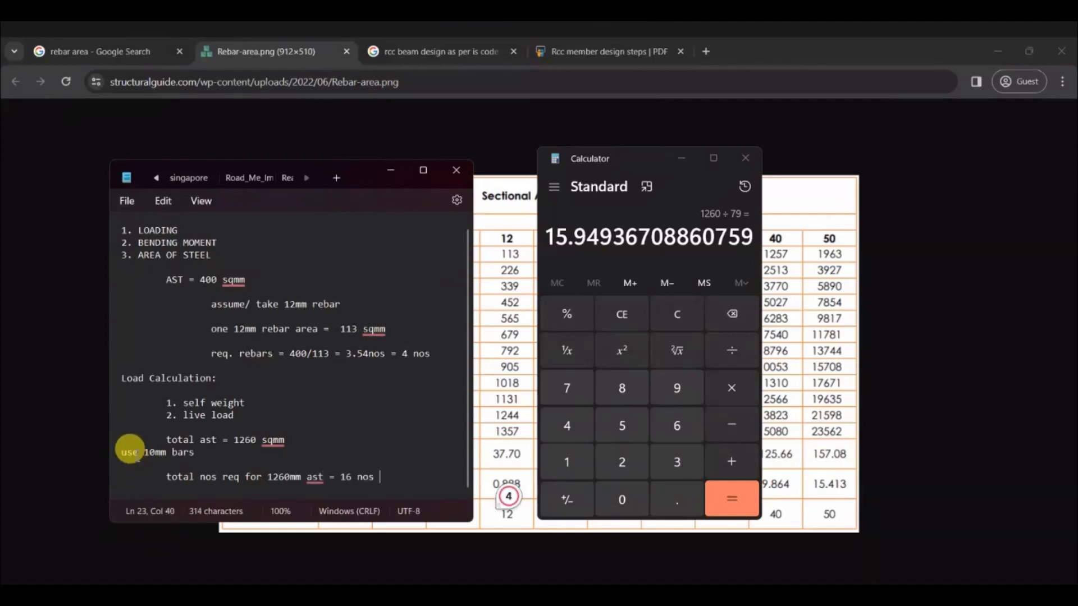
Step: Add an indented line "Spacing = 7000/16" below the bar count note, leaving a blank line between
key("Return")
key("Return")
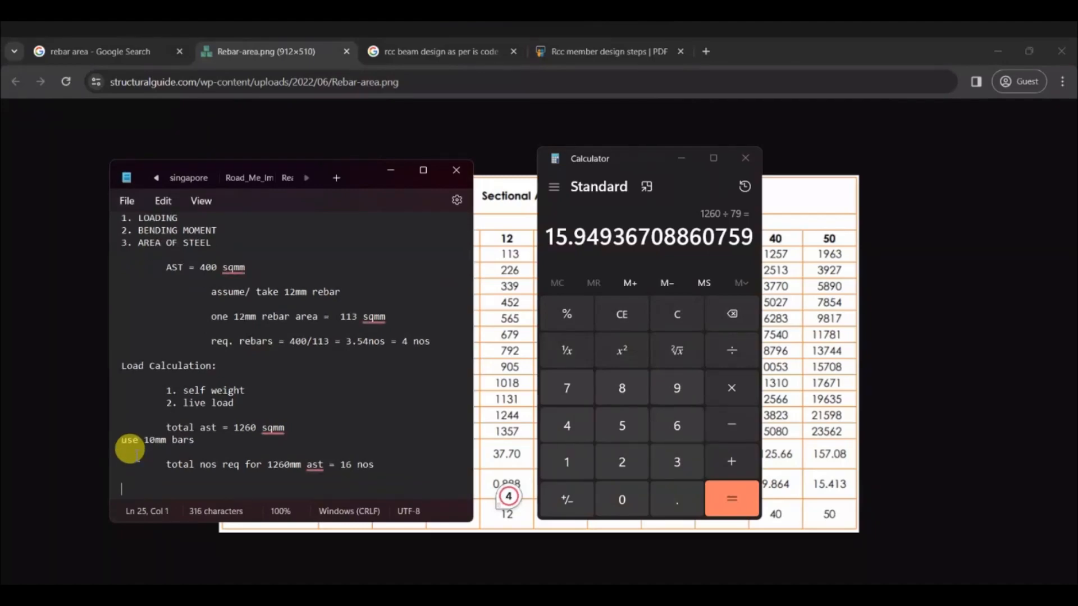
key("Tab")
type("spacing")
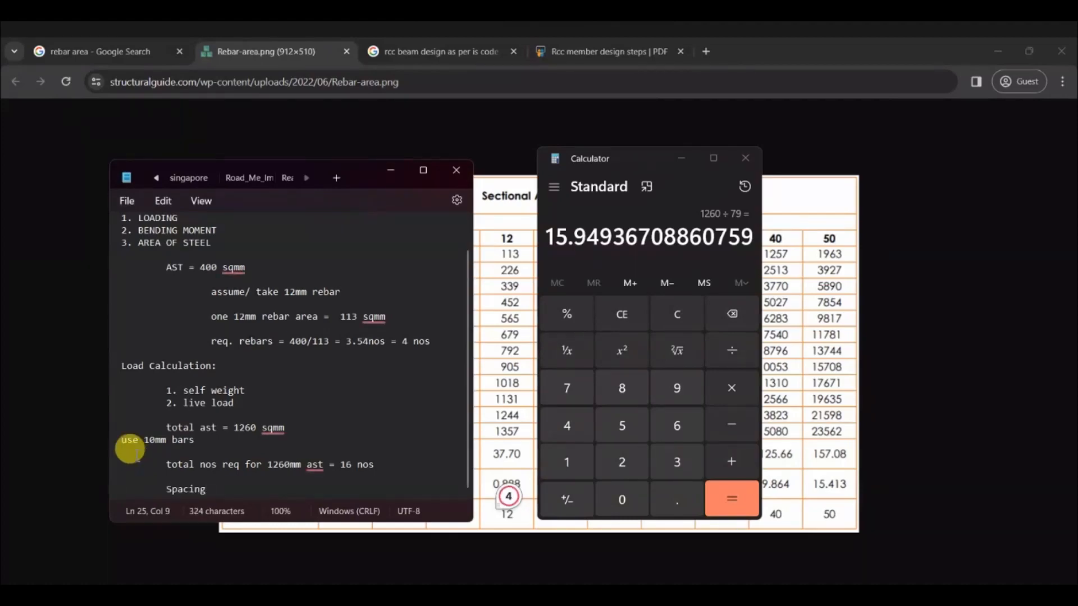
type(" =")
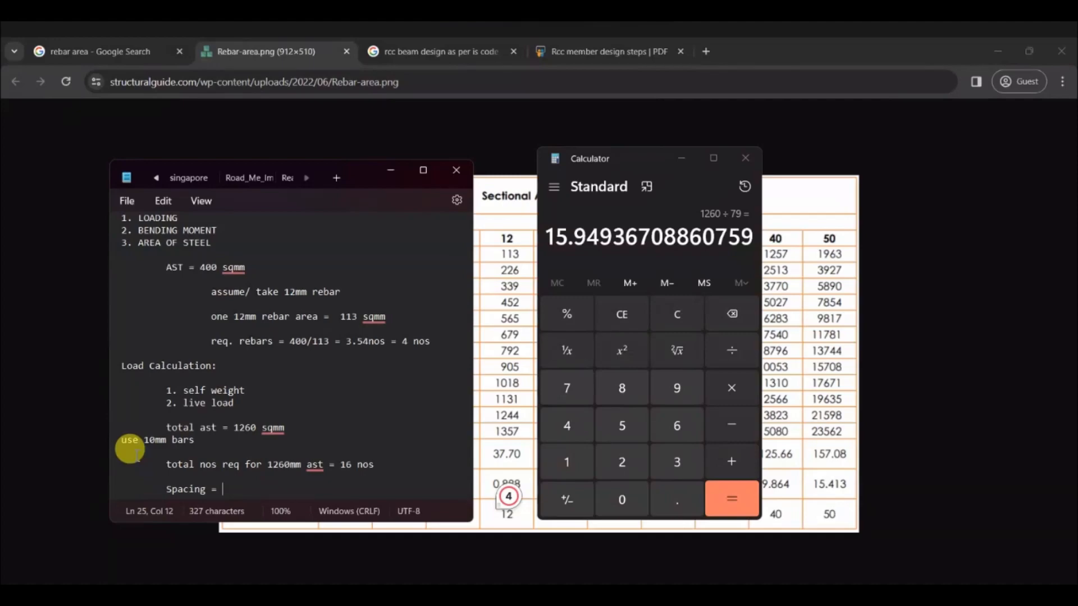
type("7000/16")
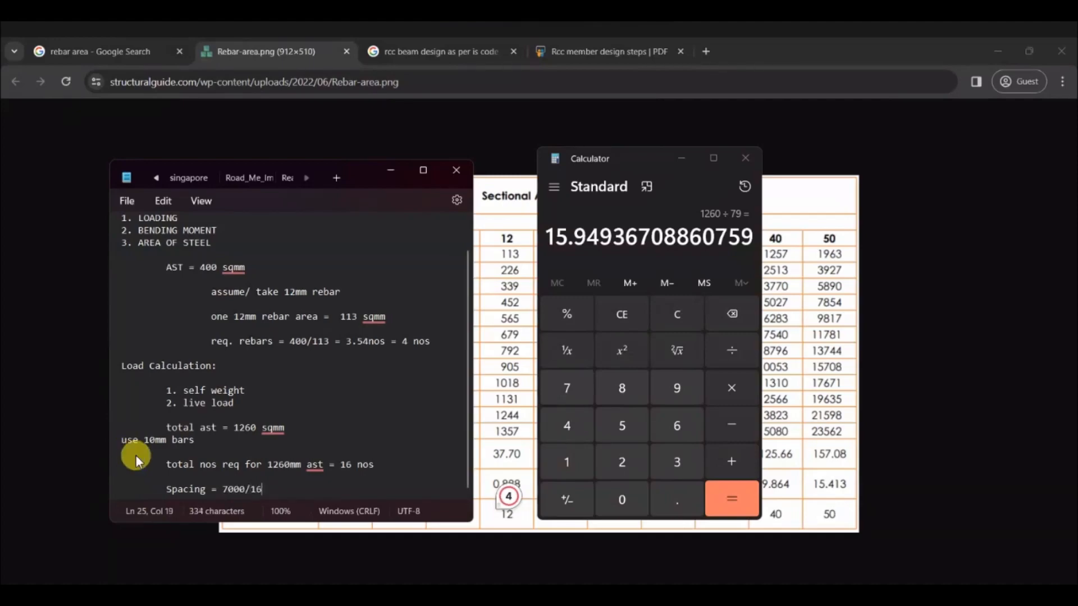
key("Return")
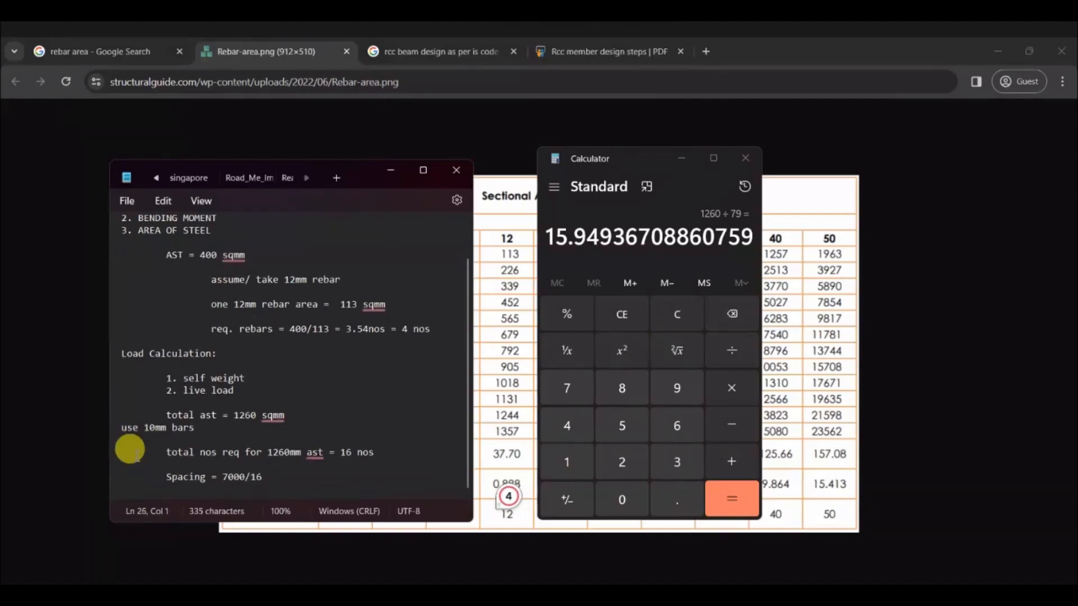
Step: Clear Calculator and divide 7000 by 16 for the bar spacing
left_click(608, 160)
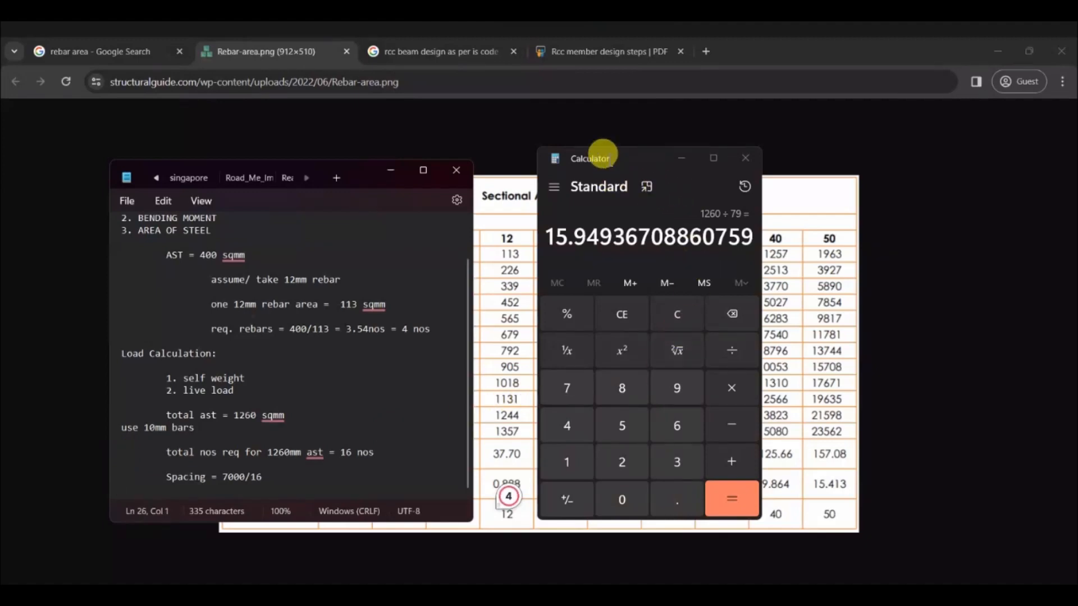
key("Escape")
type("7000/16")
key("Return")
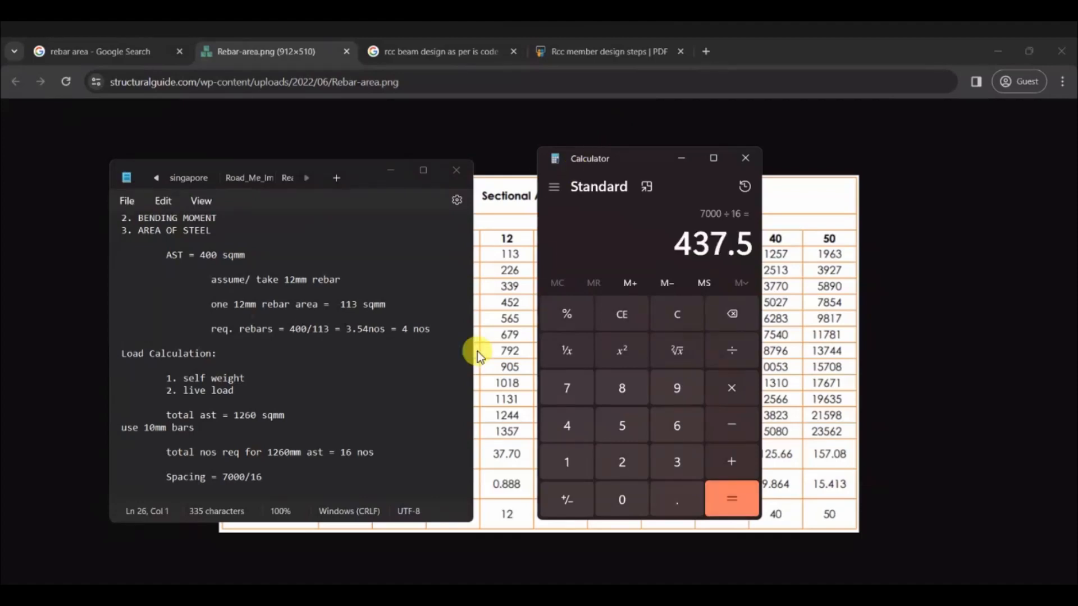
Step: Complete the Spacing line in the Notepad notes with "= 437 mm"
left_click(281, 465)
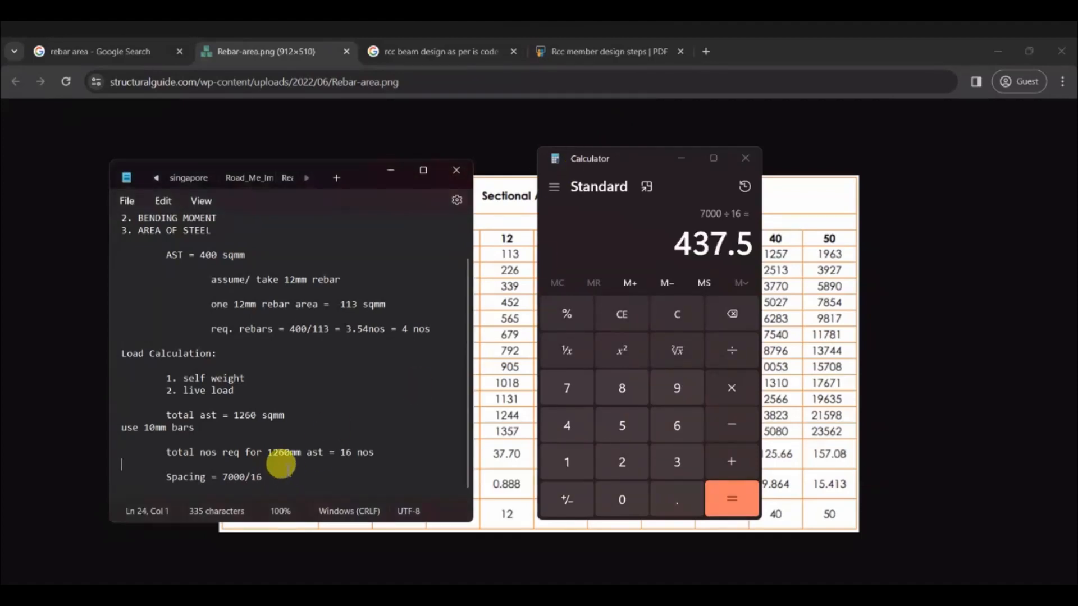
left_click(268, 477)
type("= ")
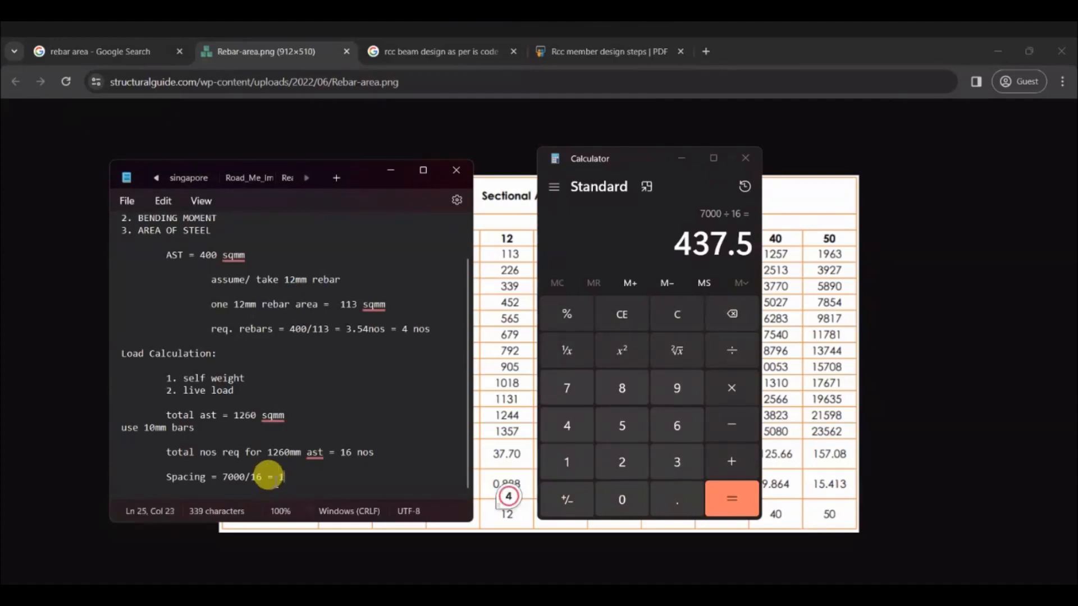
type("437 mm")
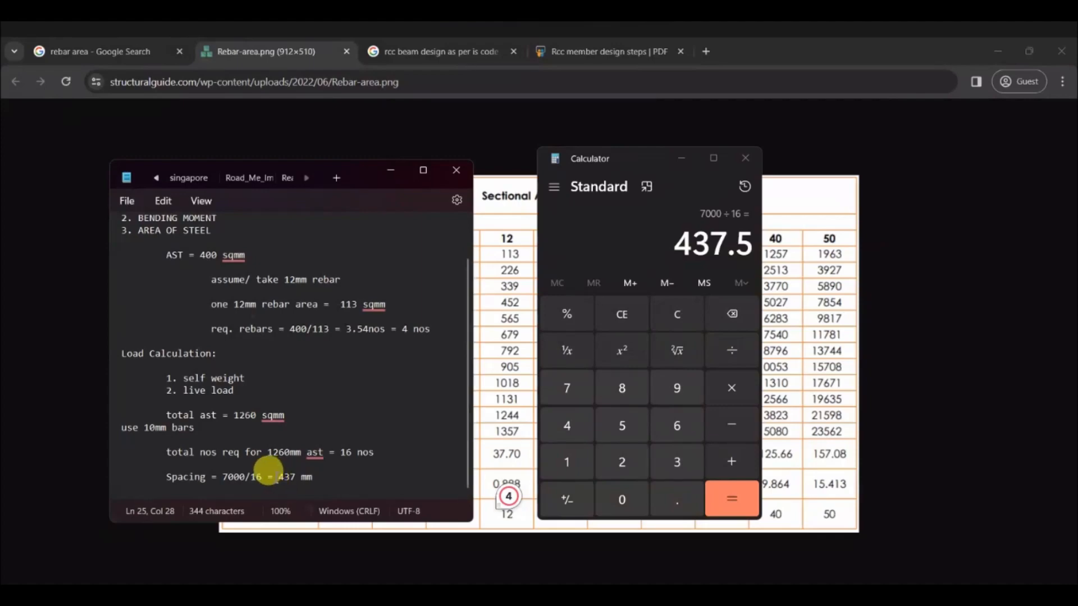
Step: Compare the noted spacing with the value adopted for the longer span in Step 7 of the PDF, and return to the Notepad notes
left_click_drag(278, 476, 291, 477)
key("shift+Right")
key("shift+Right")
key("shift+Right")
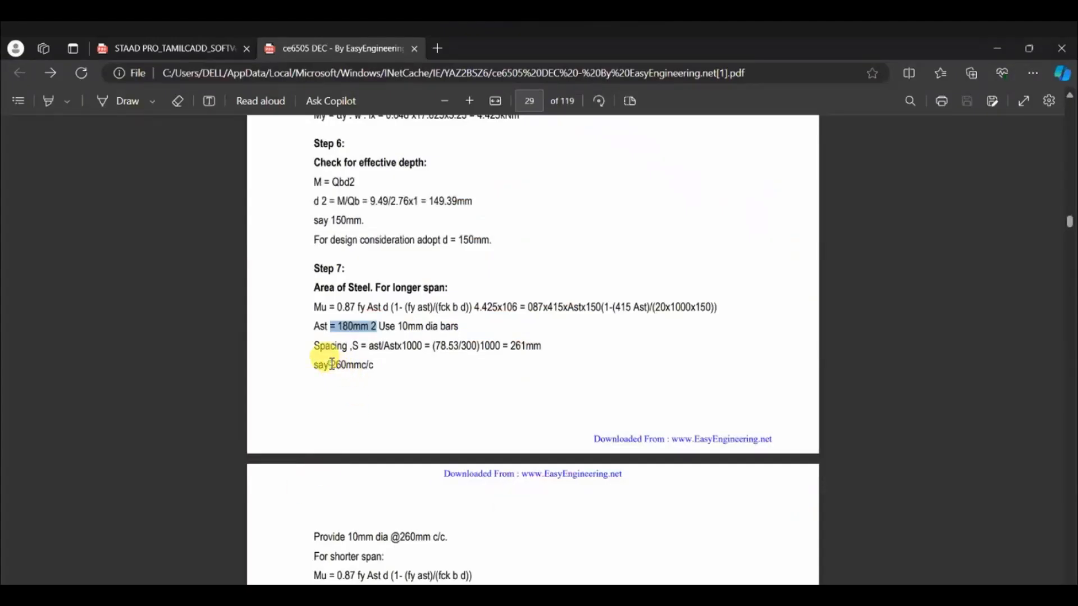
left_click_drag(325, 365, 347, 365)
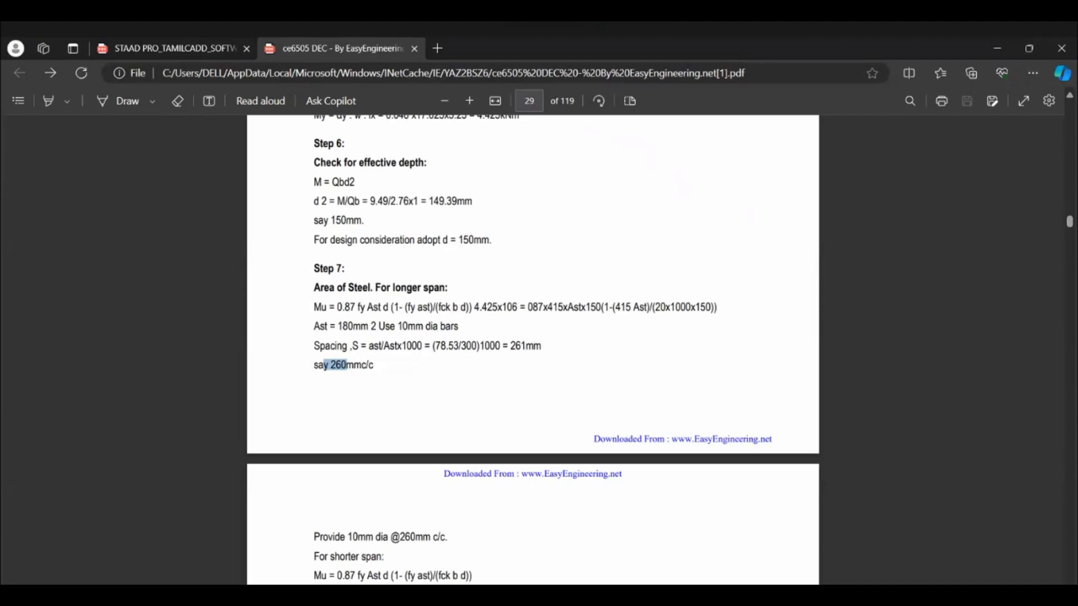
mouse_move(653, 596)
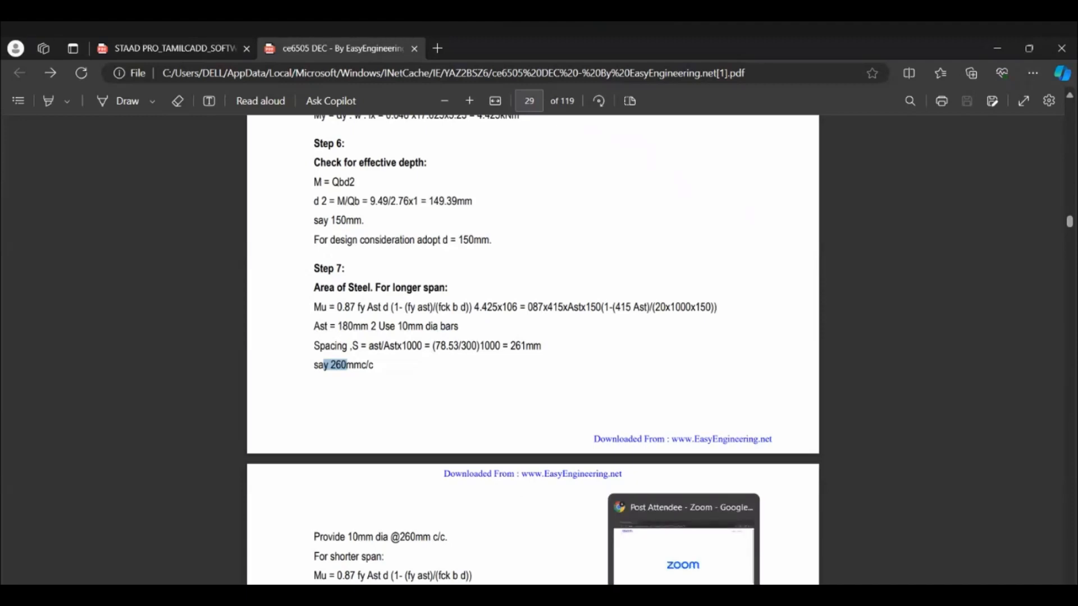
left_click(712, 596)
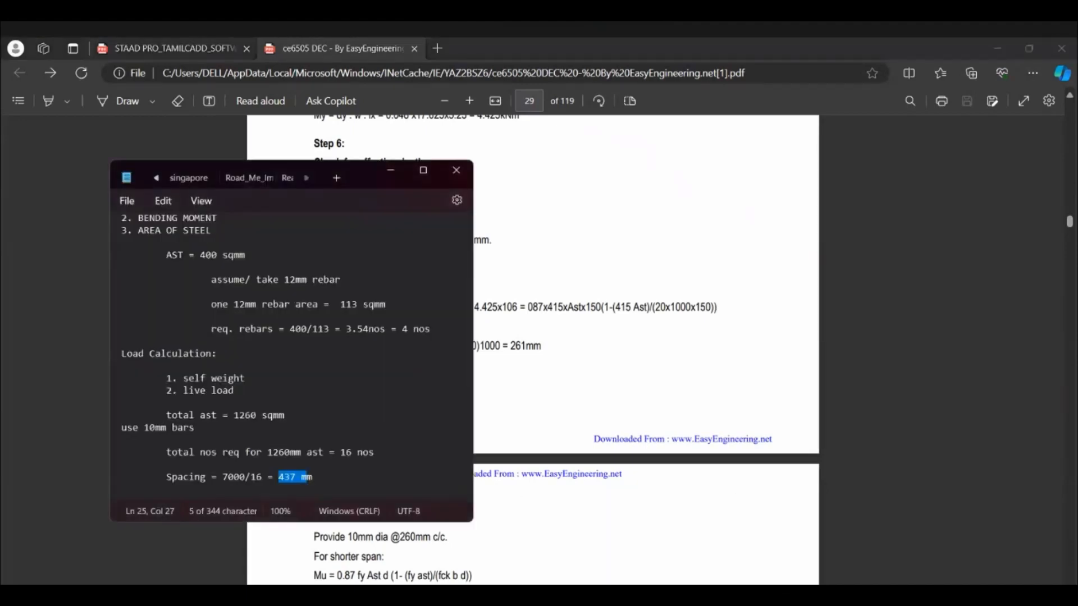
Step: Below the Spacing line, add "the derivation recommand 437mm spacing is safe but as per IS Code rebar spacing not exceed than 300mmm"
left_click(322, 472)
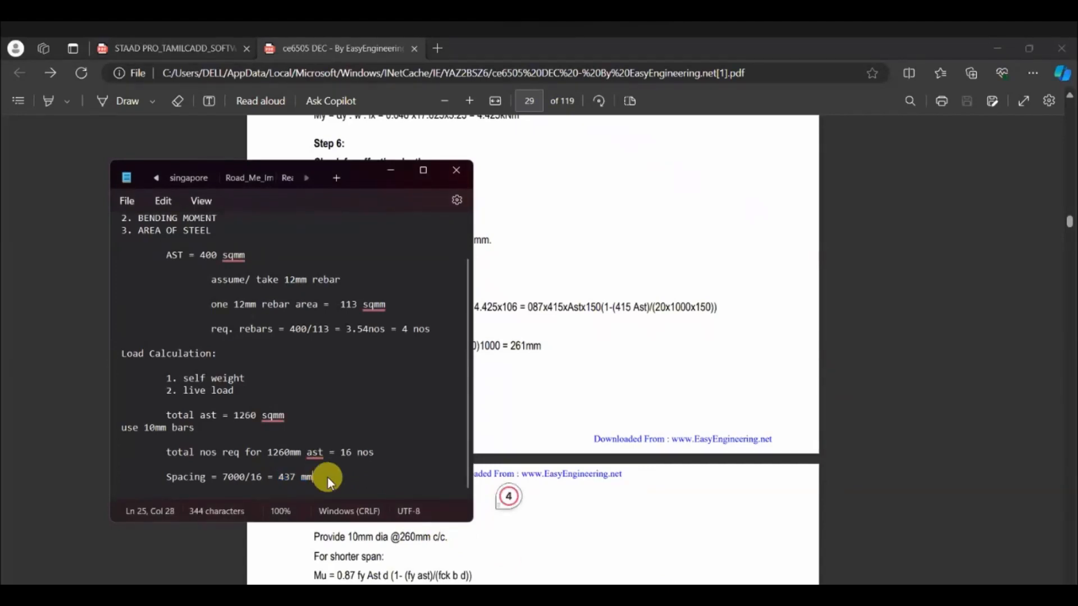
key("Return")
type("the derivation recomm")
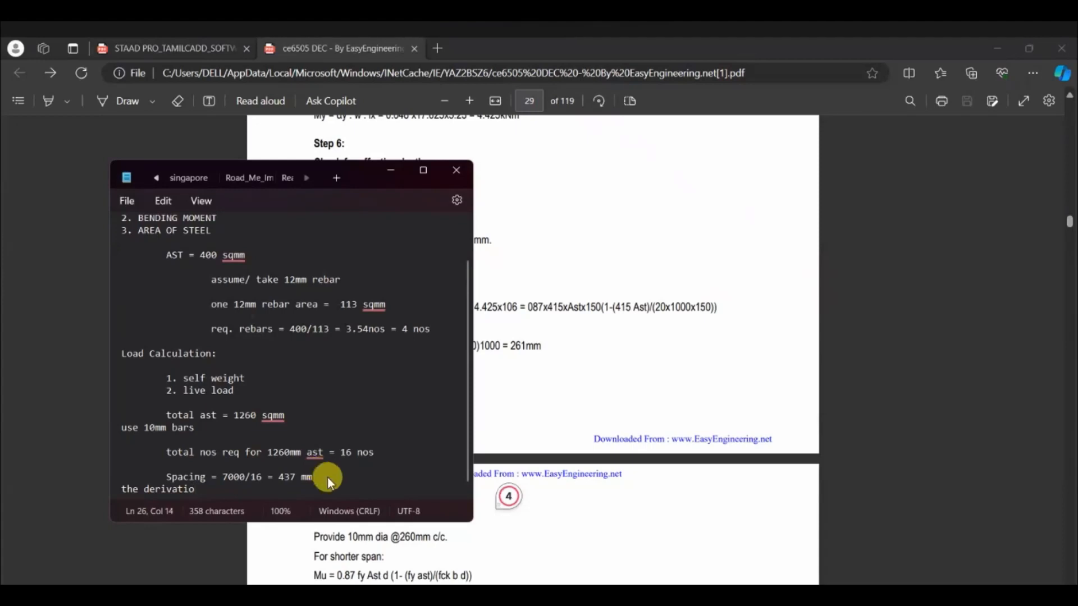
type("and 437mm spacing is sa")
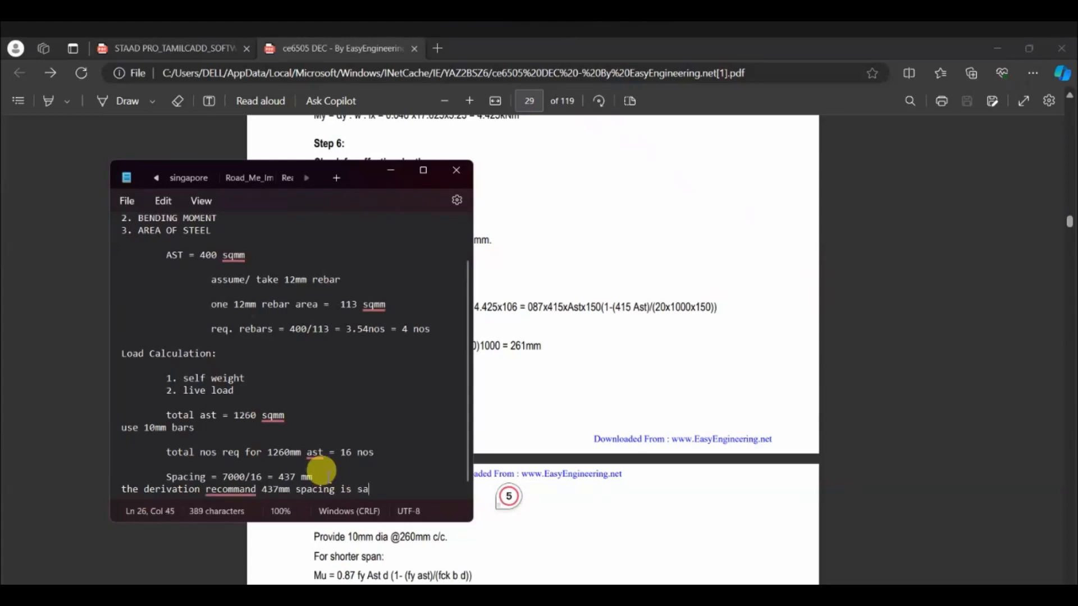
type("fe but as per IS Code")
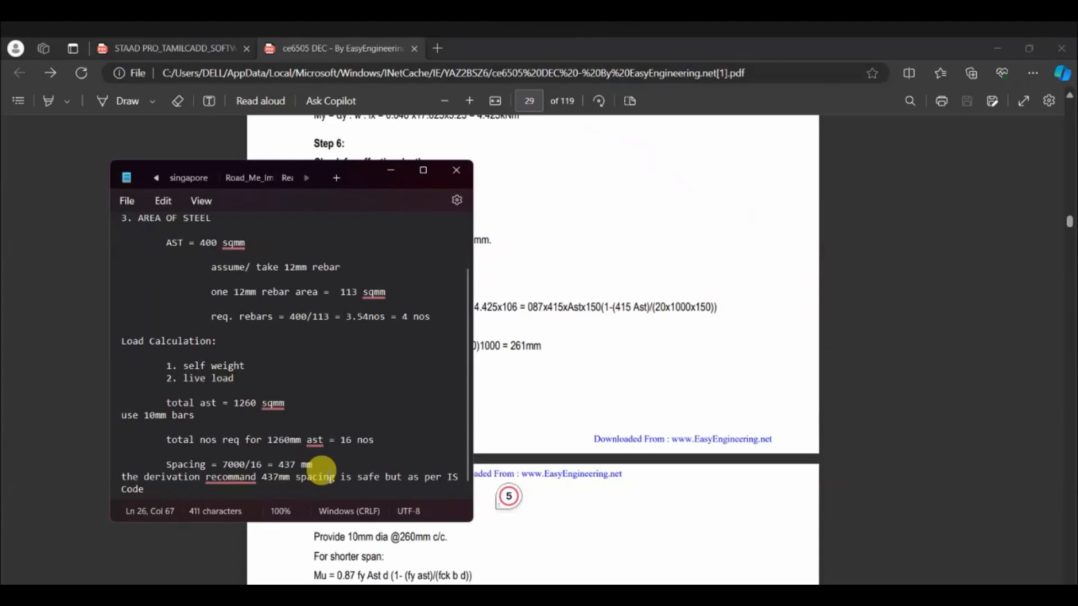
type(" rebar spacing ")
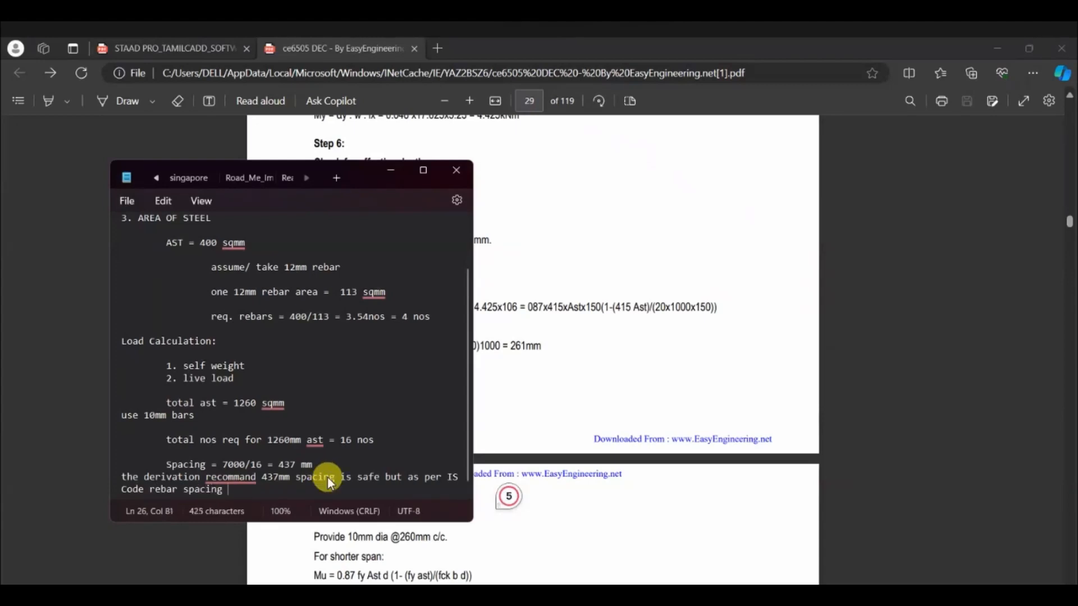
type("not ")
type("exceed")
type("han 300m")
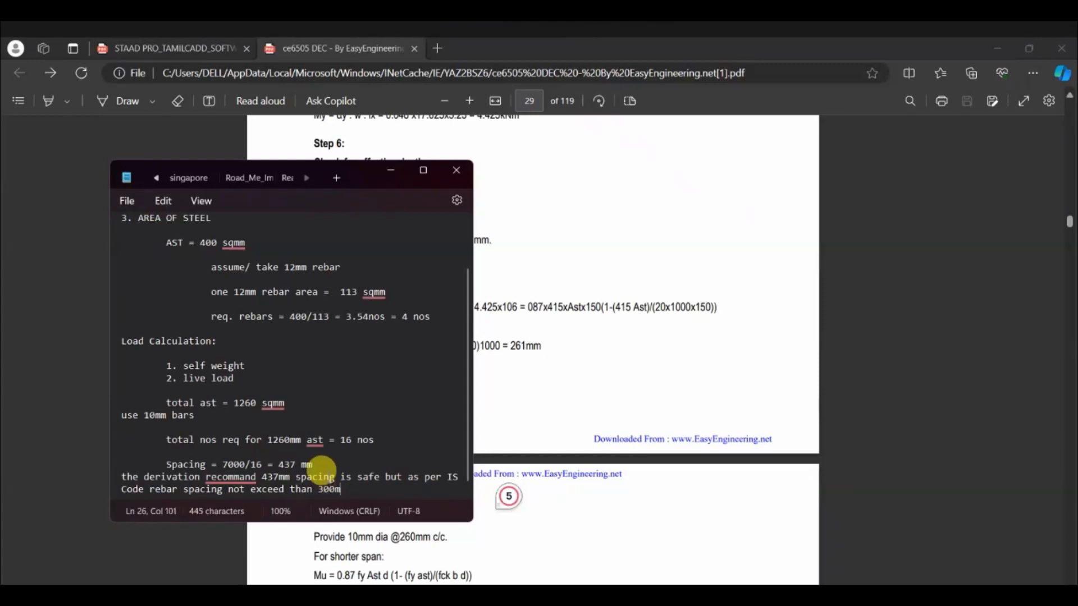
type("mm")
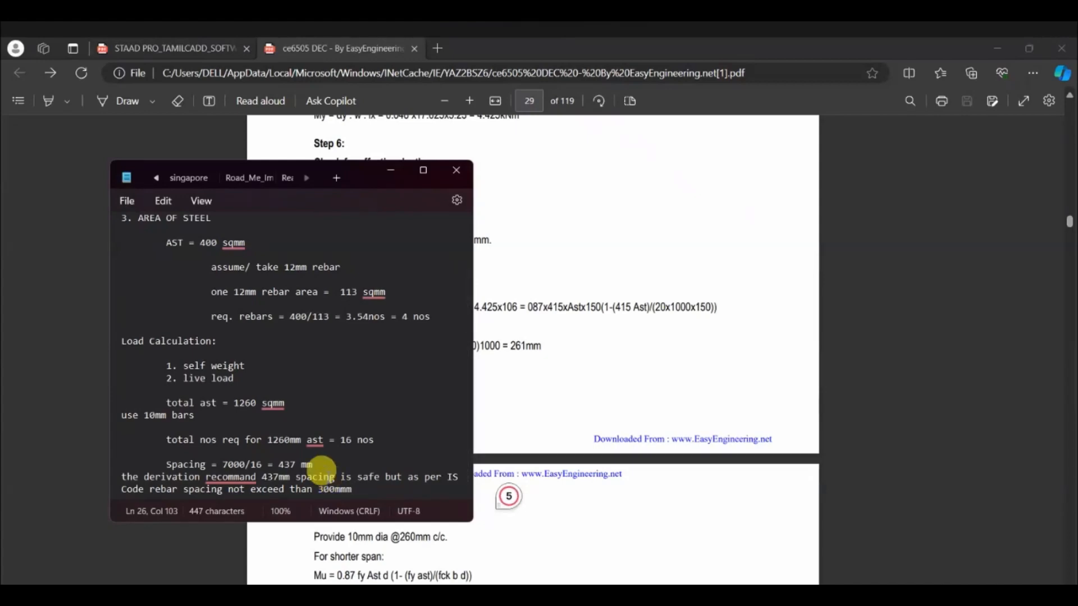
Step: Add the line "so use 260mm" below the IS Code remark, leaving a blank line between
key("Return")
key("Return")
type("so use 260mm")
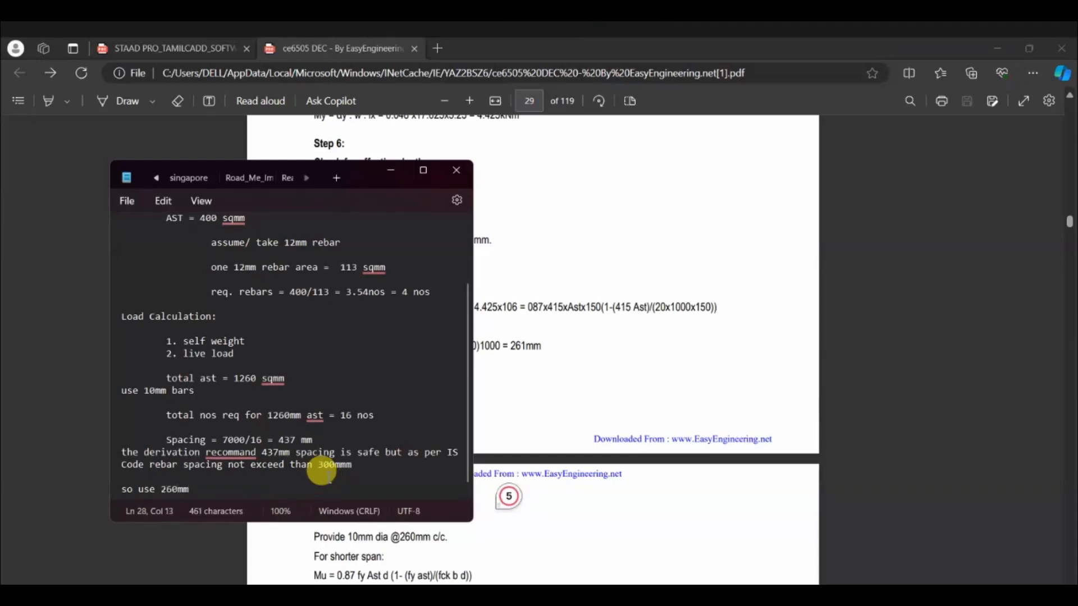
Step: Insert a blank line between the Spacing line and the IS Code remark, and review the spacing notes
left_click(313, 439)
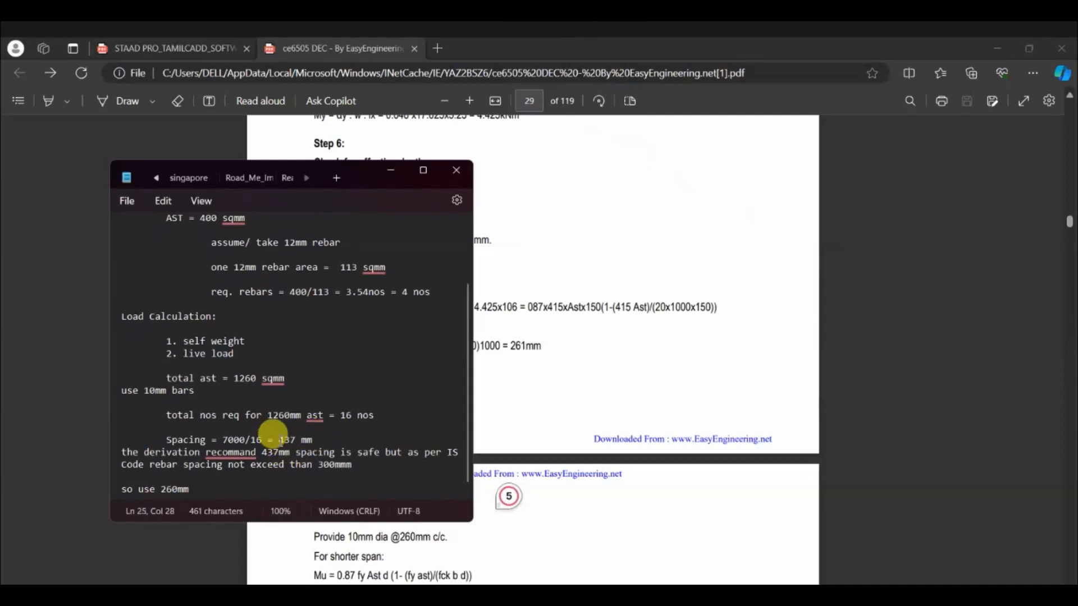
key("Return")
left_click_drag(278, 440, 296, 440)
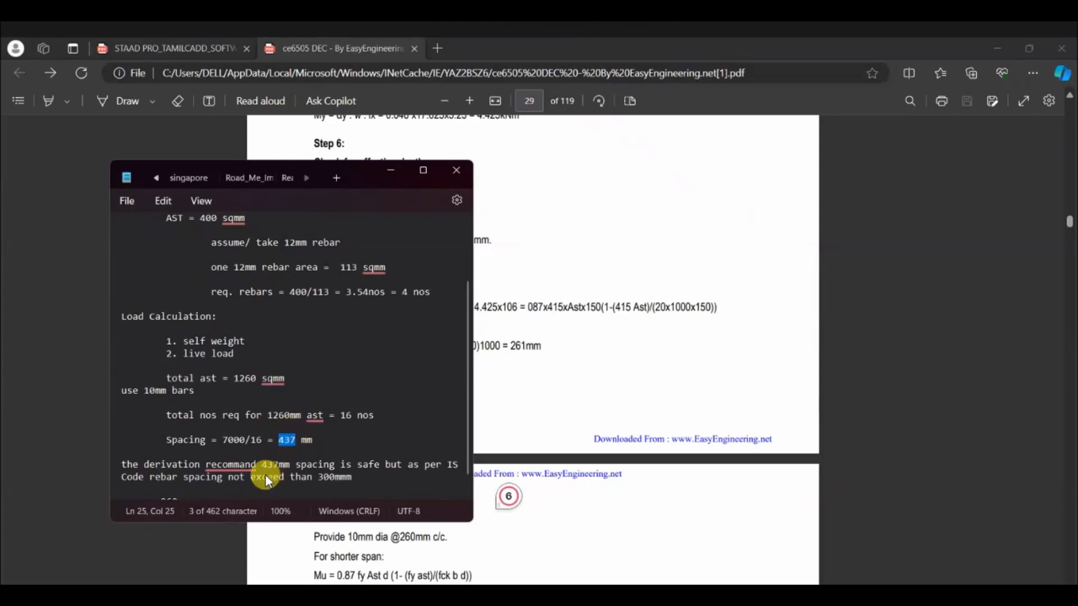
left_click(243, 485)
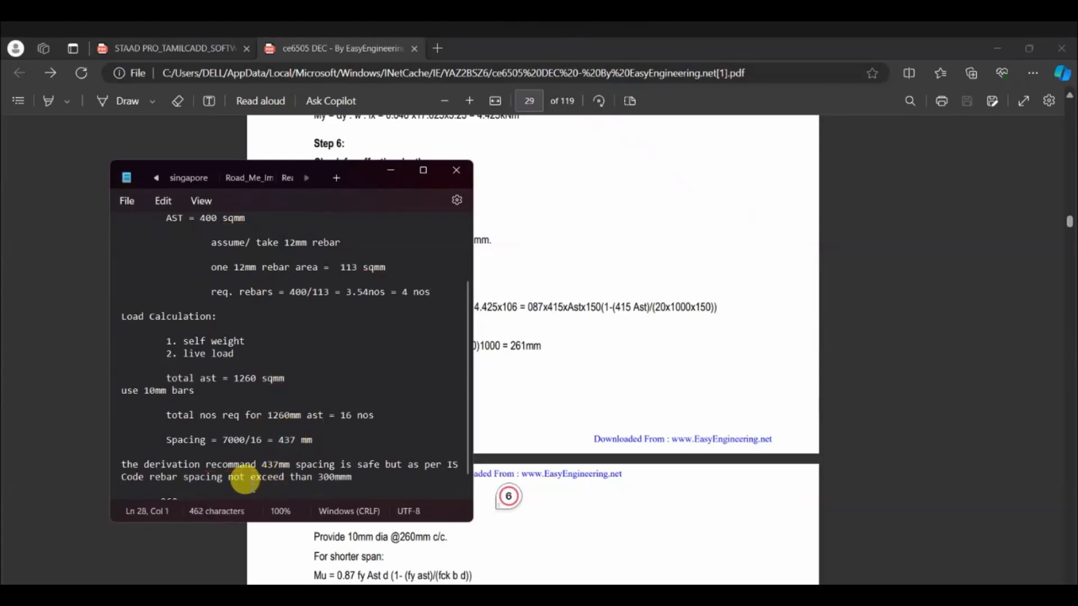
scroll(235, 482, "down", 1)
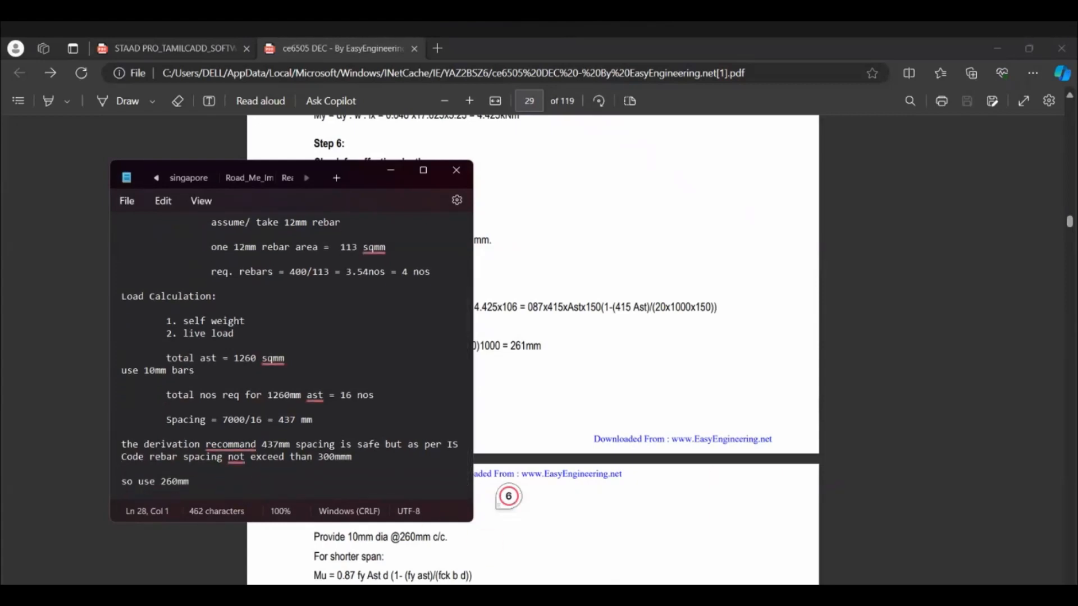
Step: Switch to Calculator and divide 7000 by the adopted 260 mm spacing to work out the number of bars
left_click(773, 595)
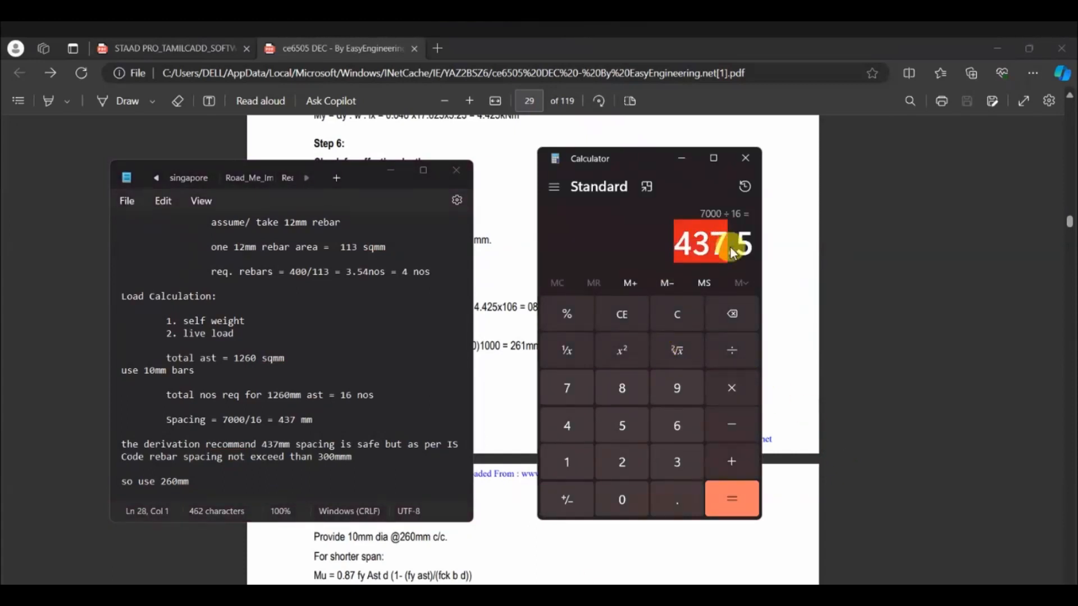
type("7000/")
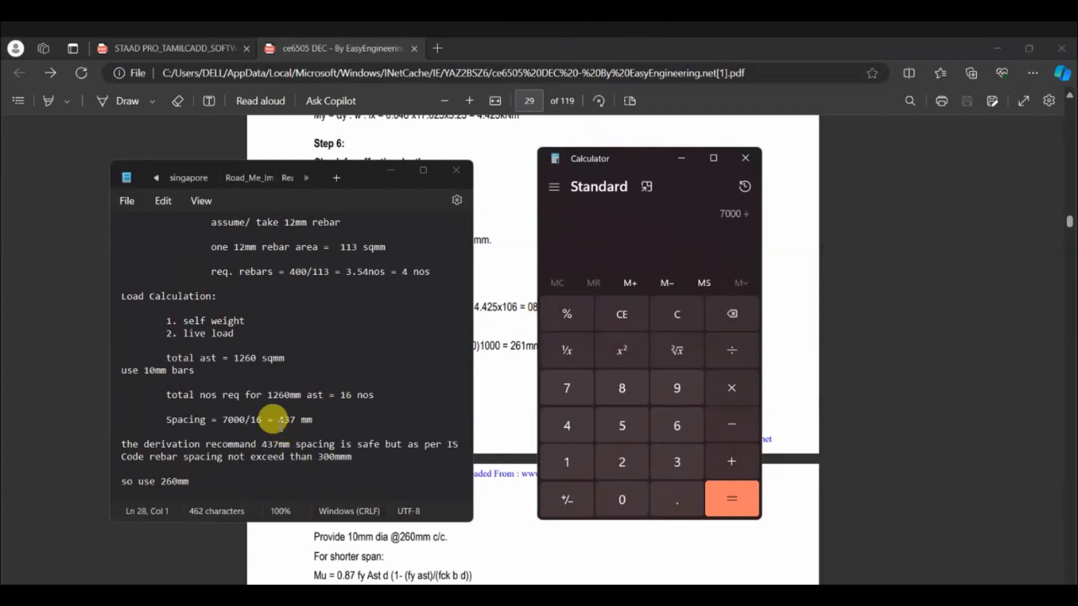
double_click(285, 419)
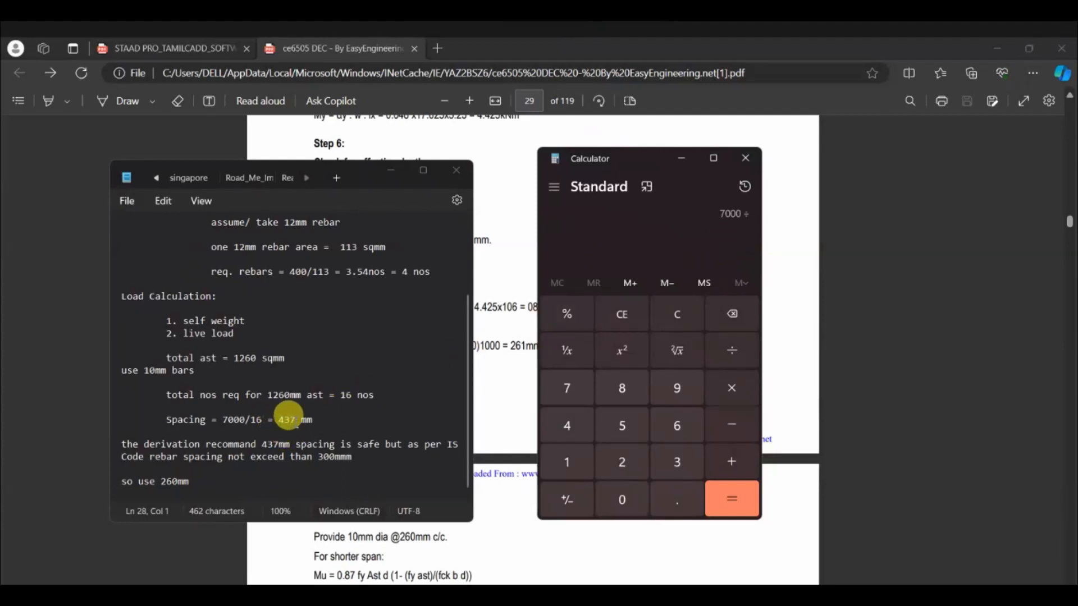
double_click(345, 395)
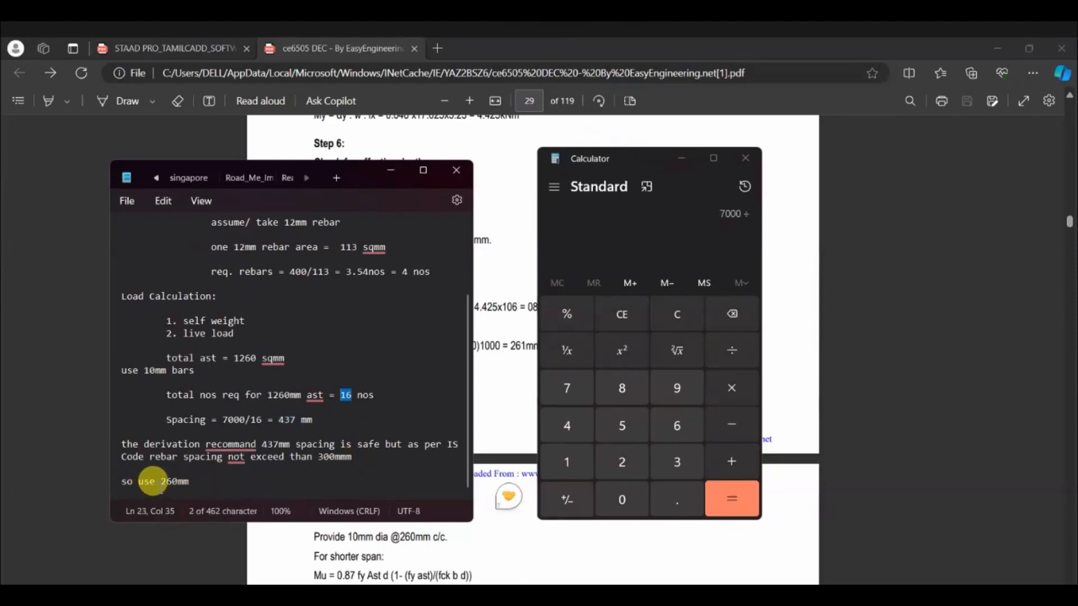
left_click_drag(160, 481, 172, 481)
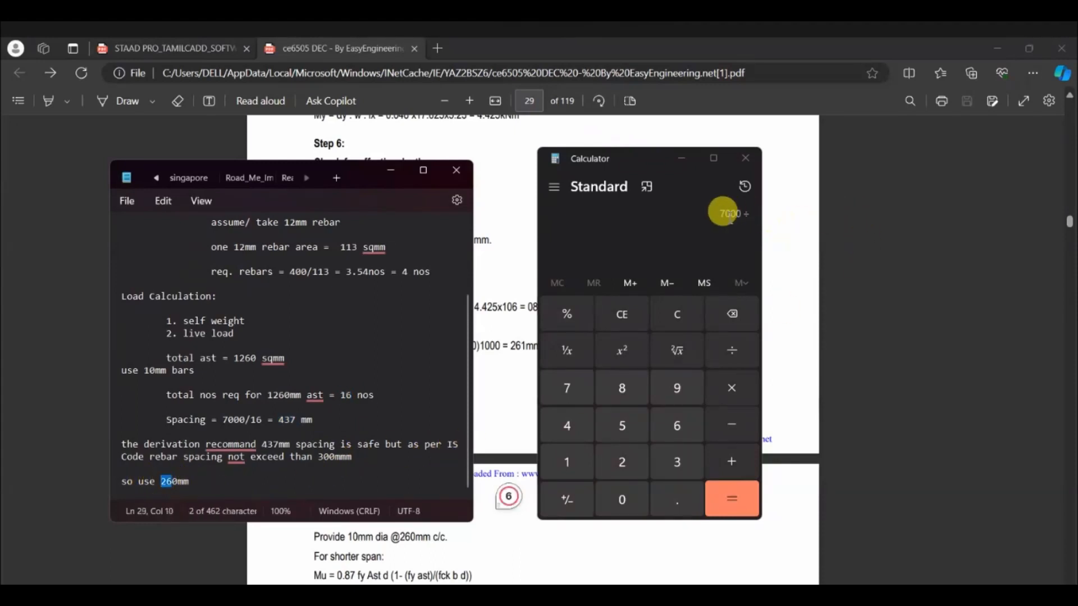
left_click(620, 161)
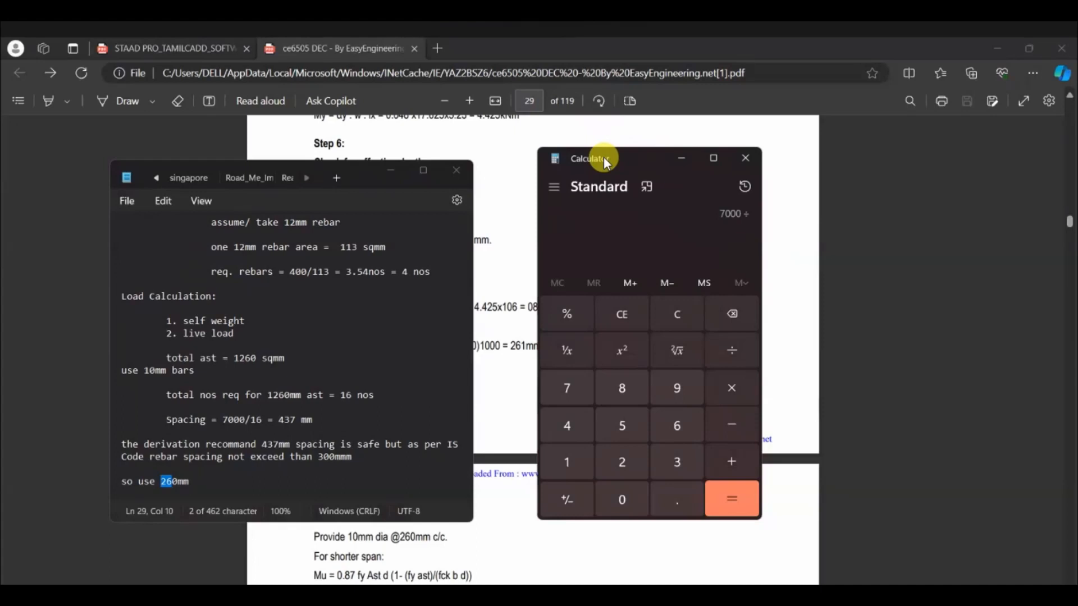
key("Escape")
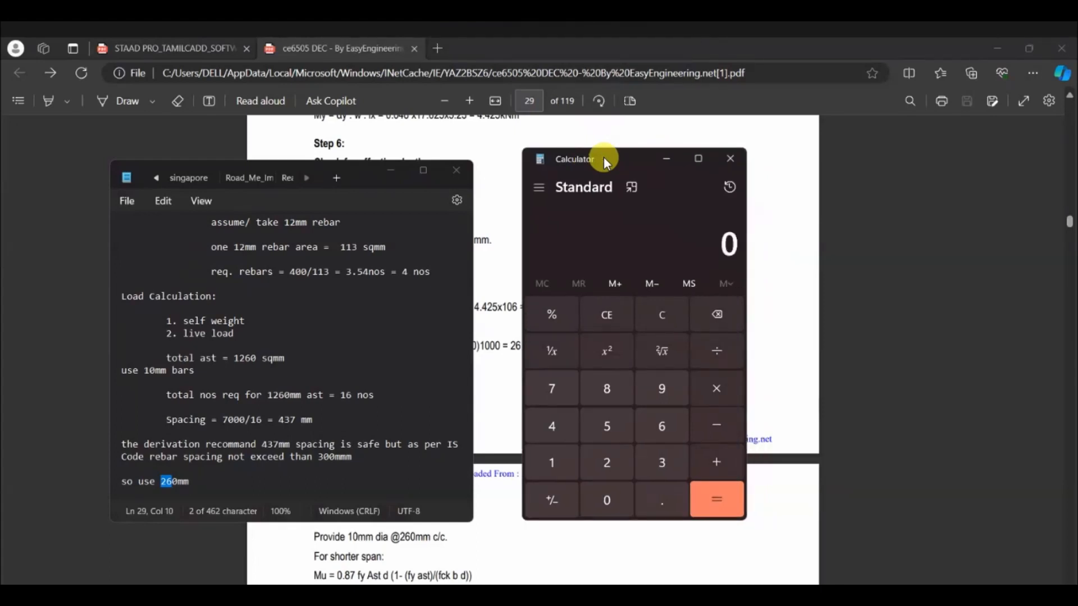
type("7000/")
type("260")
key("Return")
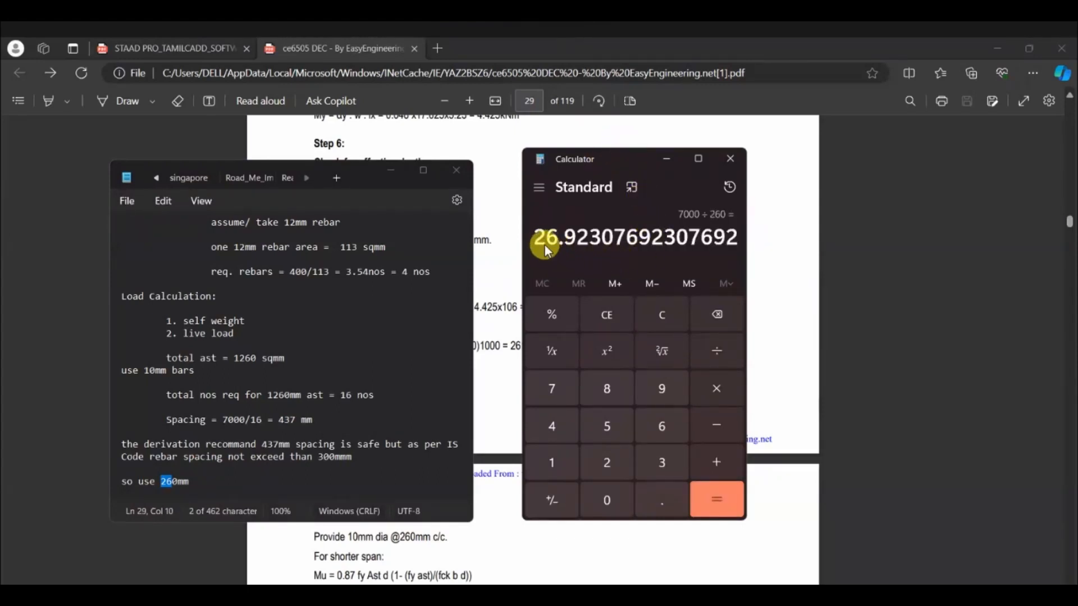
left_click_drag(534, 235, 569, 231)
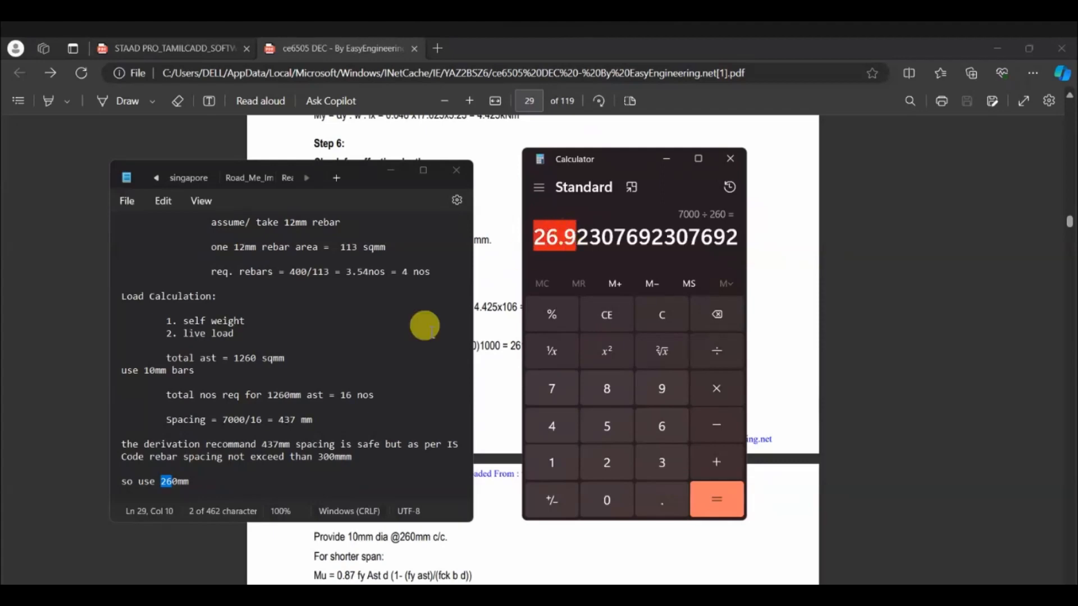
Step: In the Notepad notes, add the indented line "total no of bars 27" below "so use 260mm", leaving a blank line between
left_click(198, 482)
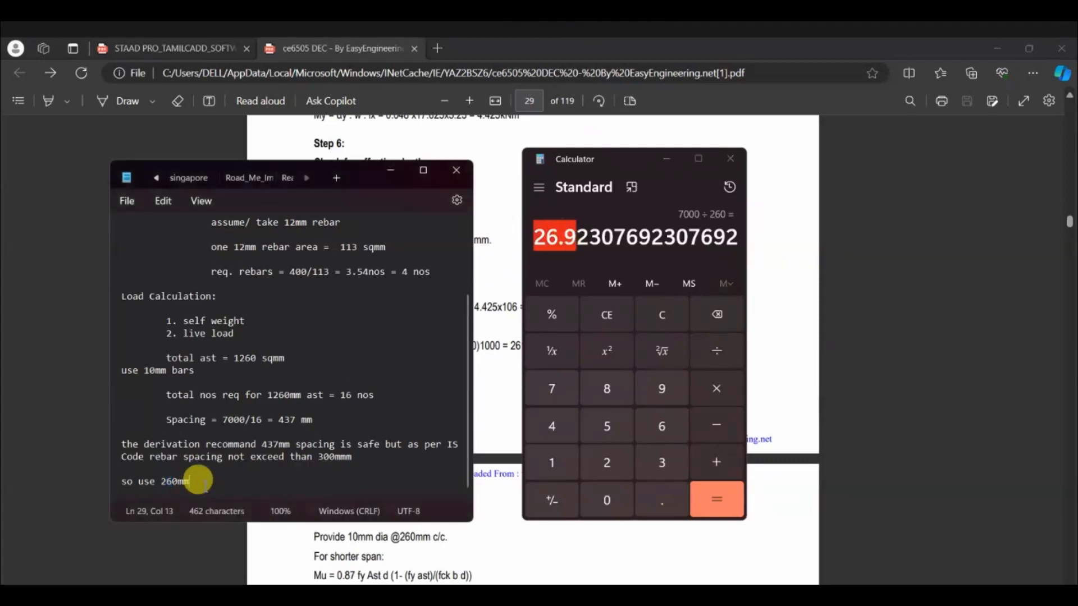
key("Return")
key("Return")
key("Tab")
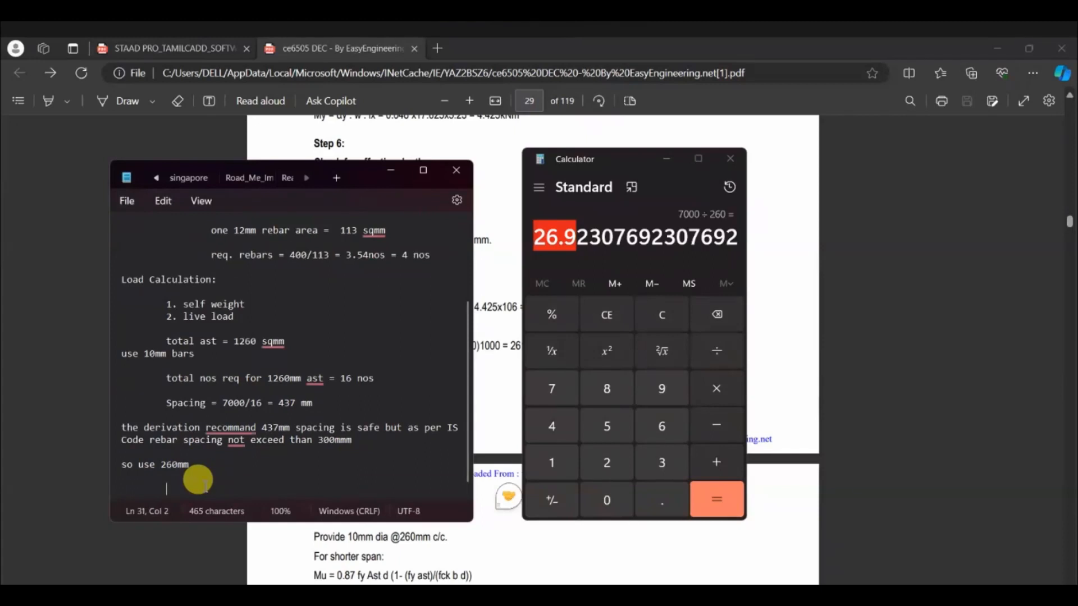
type("t")
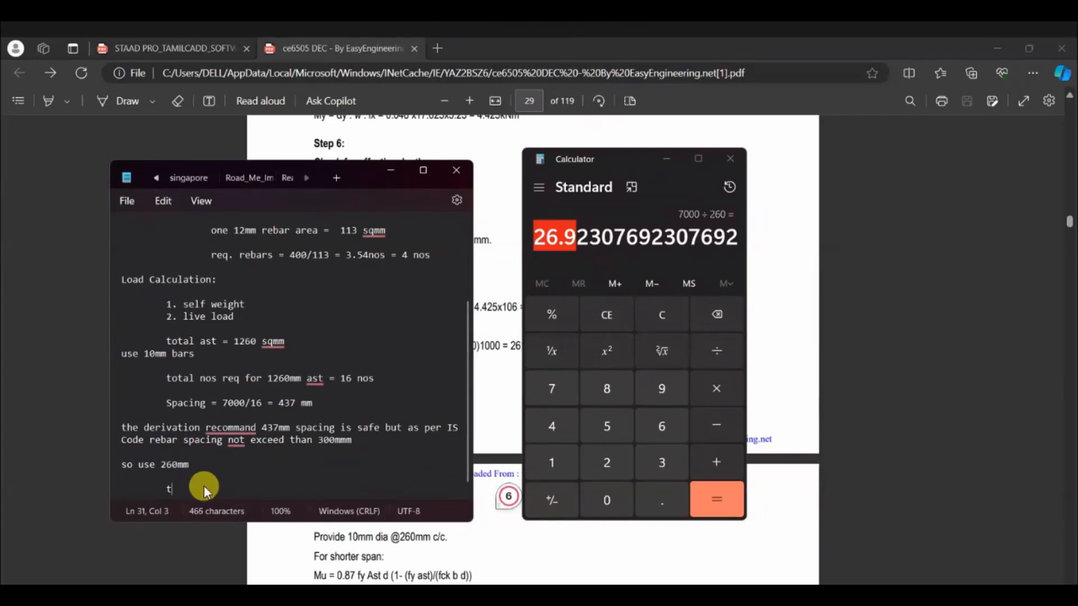
type("otal")
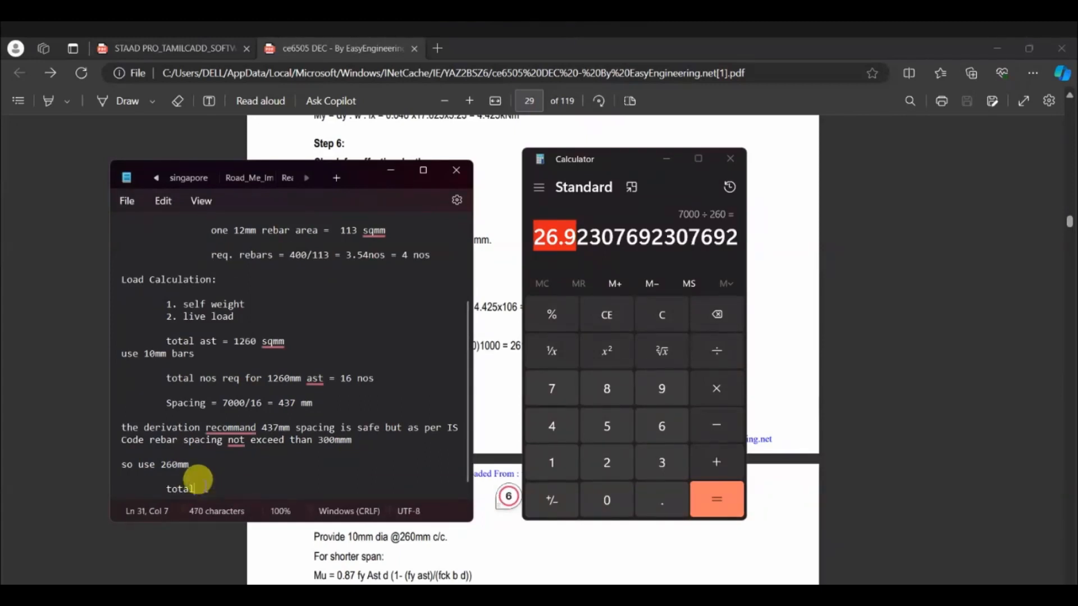
type(" no of bars 27")
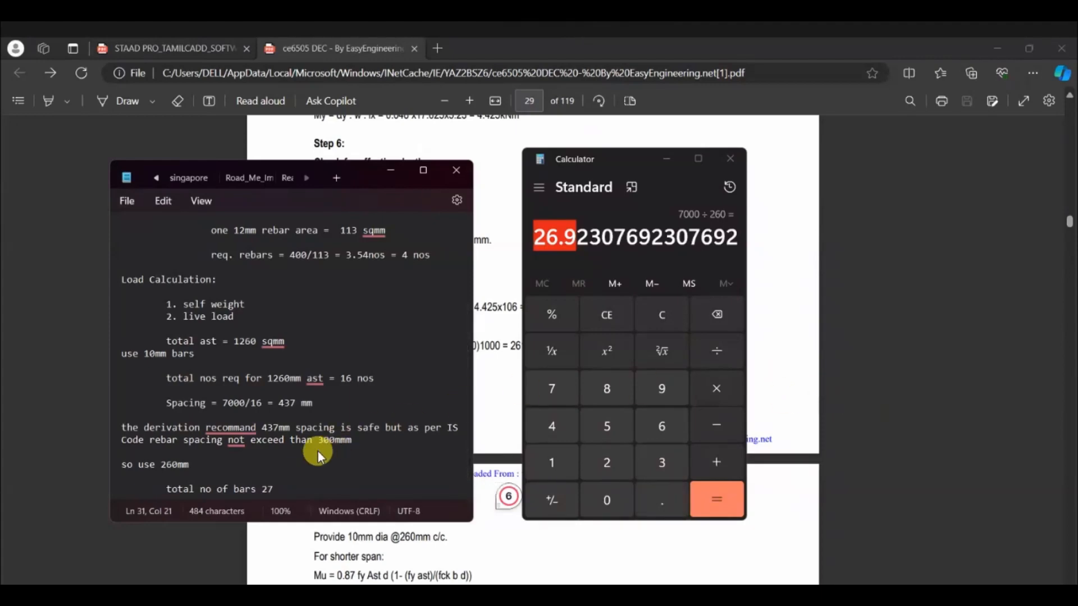
Step: Return to the PDF and browse past the remaining slab design examples to the Part B shear problem on page 42
left_click(538, 553)
scroll(538, 553, "down", 8)
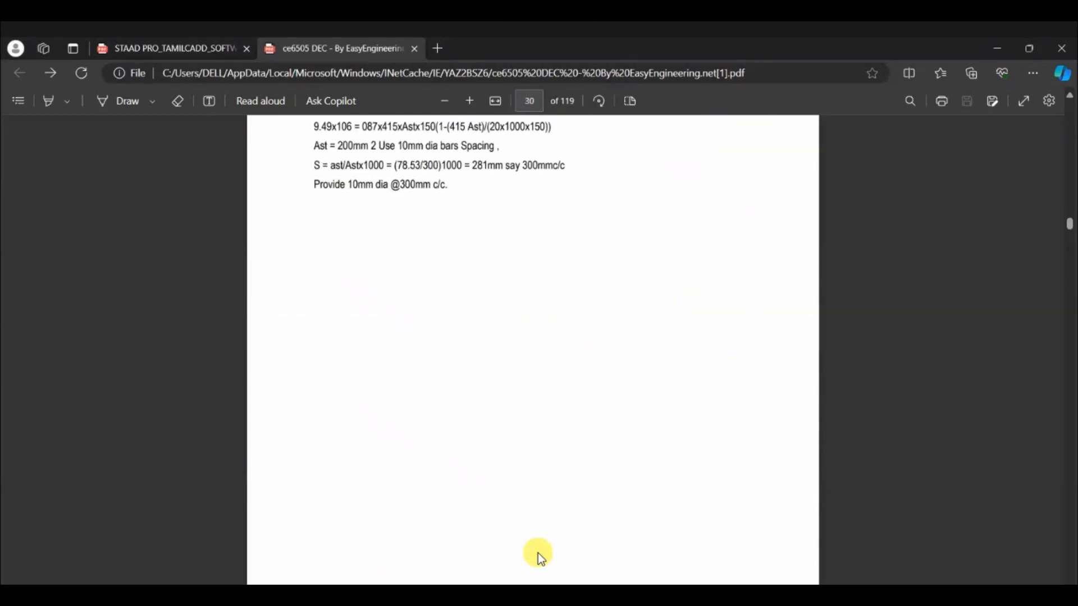
scroll(538, 553, "down", 20)
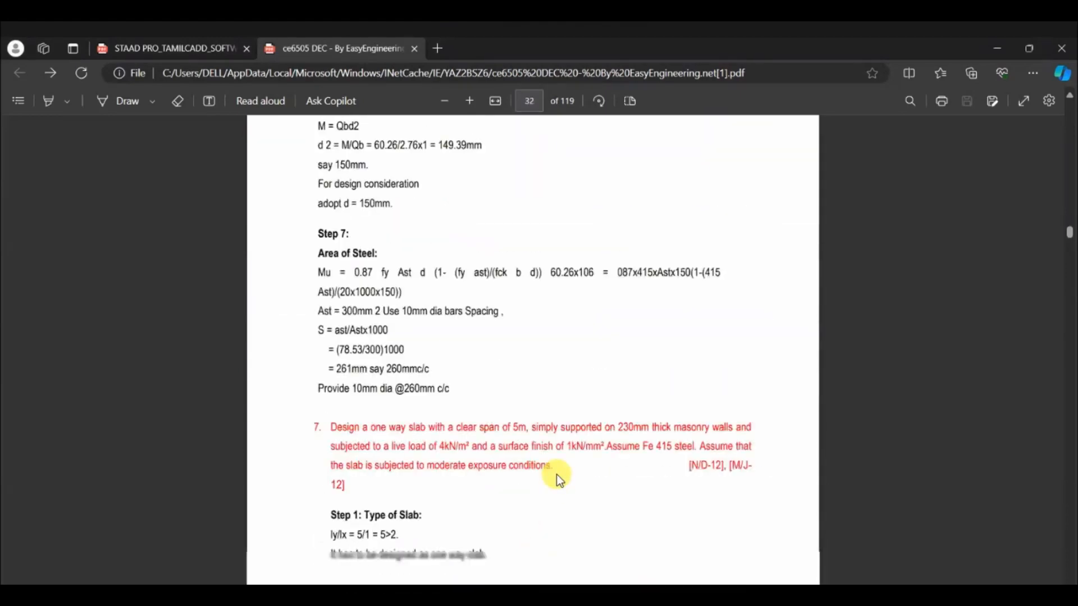
scroll(544, 484, "down", 20)
left_click_drag(1070, 253, 1069, 266)
scroll(500, 423, "down", 12)
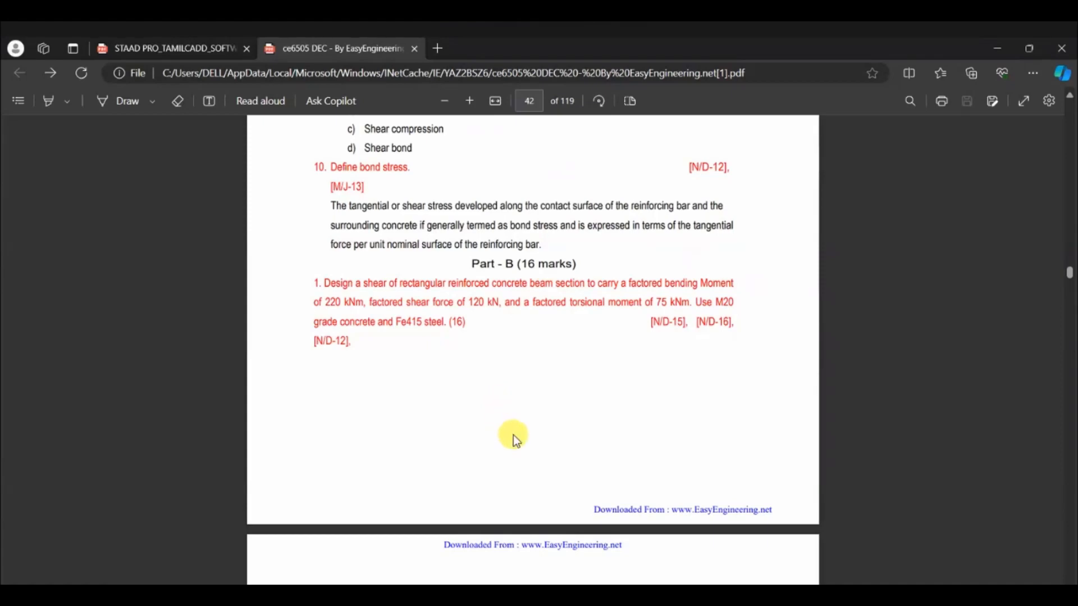
Step: Examine the handwritten solution of Part B problem 1, from the given beam data through to the stirrup spacing
scroll(515, 444, "down", 8)
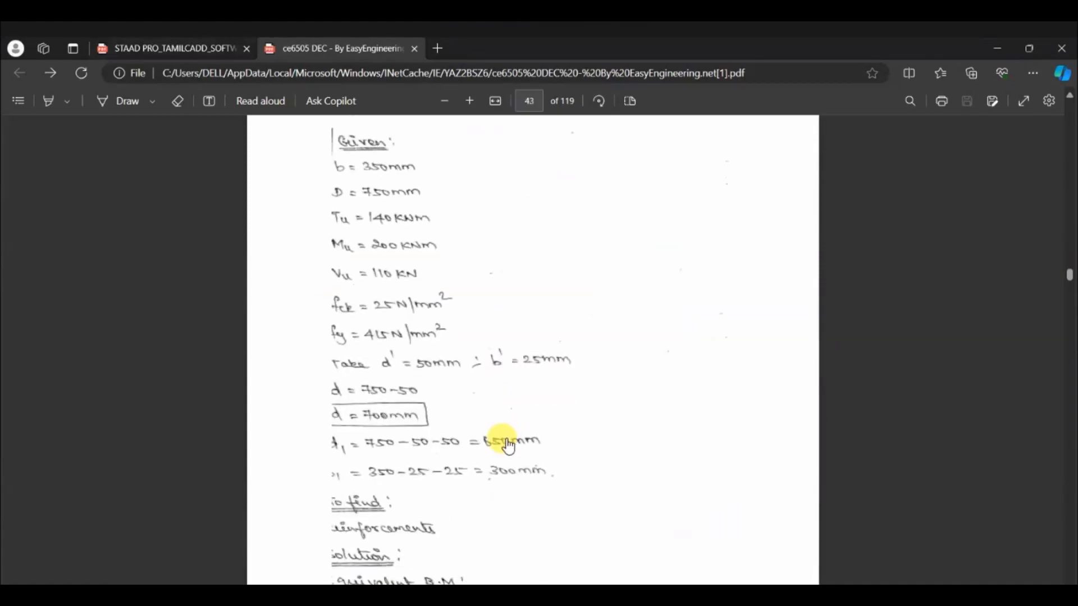
scroll(506, 441, "down", 7)
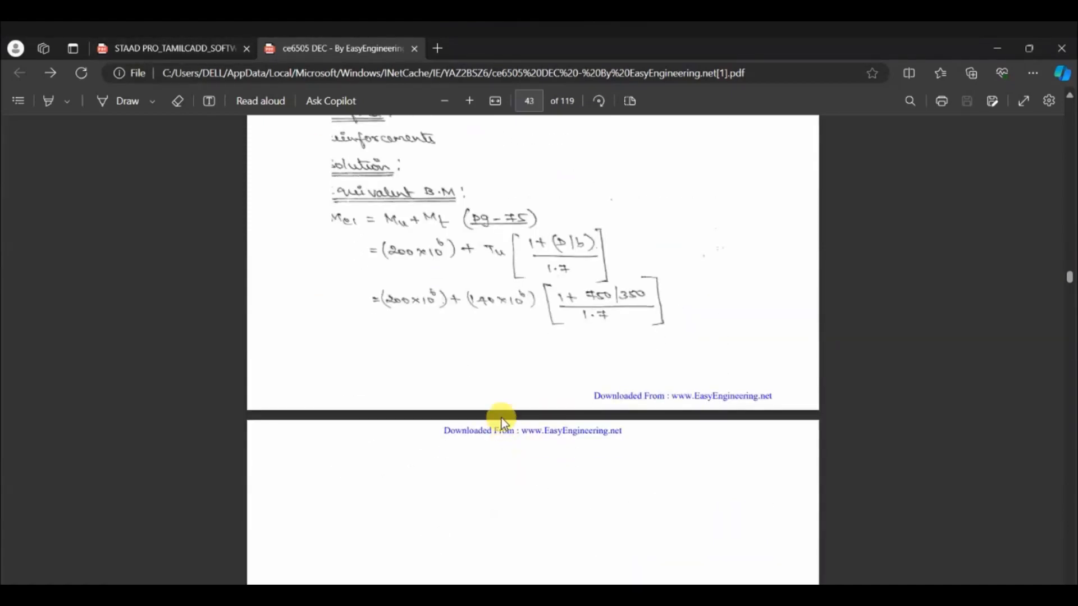
scroll(489, 441, "down", 15)
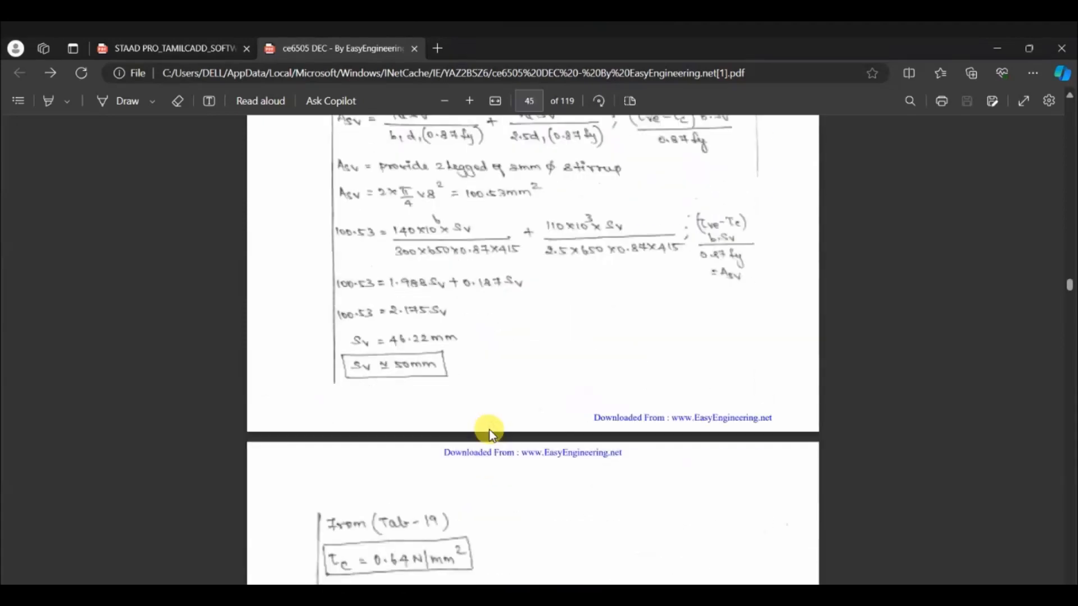
scroll(505, 439, "down", 10)
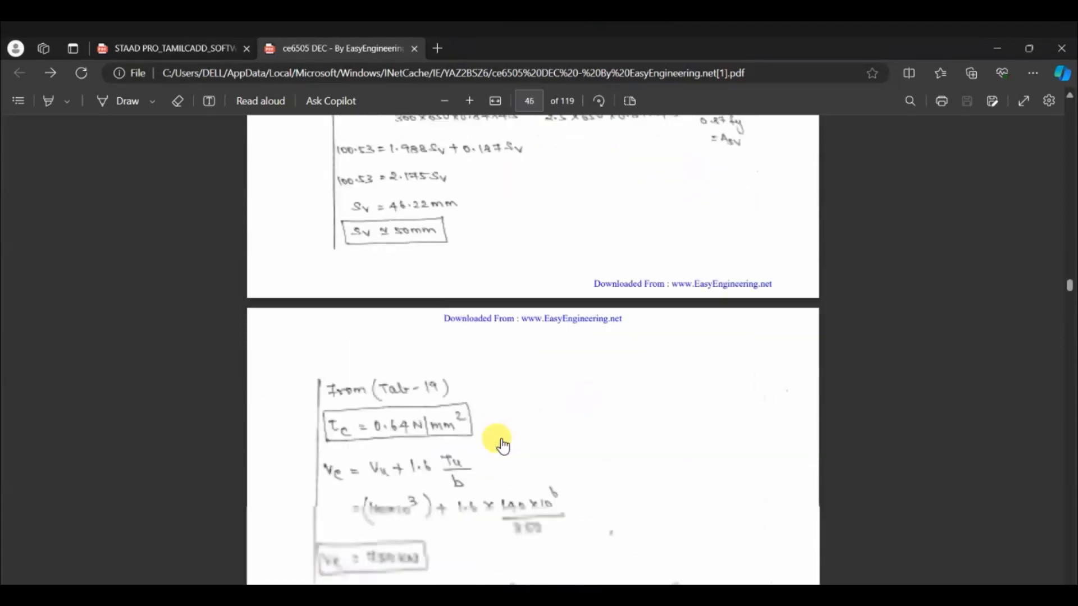
scroll(501, 436, "down", 1)
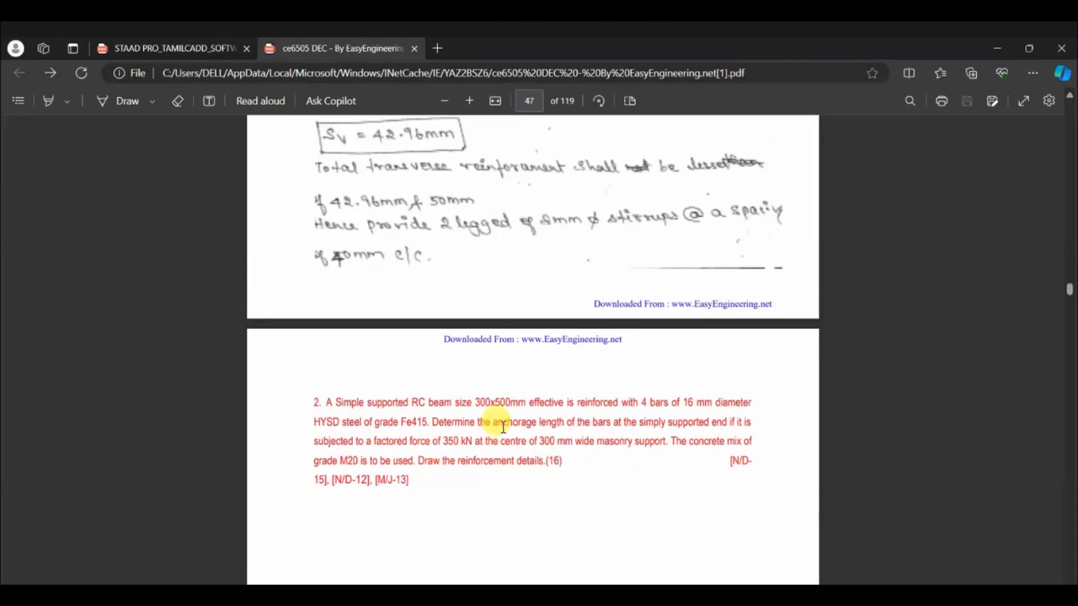
Step: Look through the anchorage length problem and the handwritten torsional reinforcement solutions on the following PDF pages
scroll(483, 427, "down", 6)
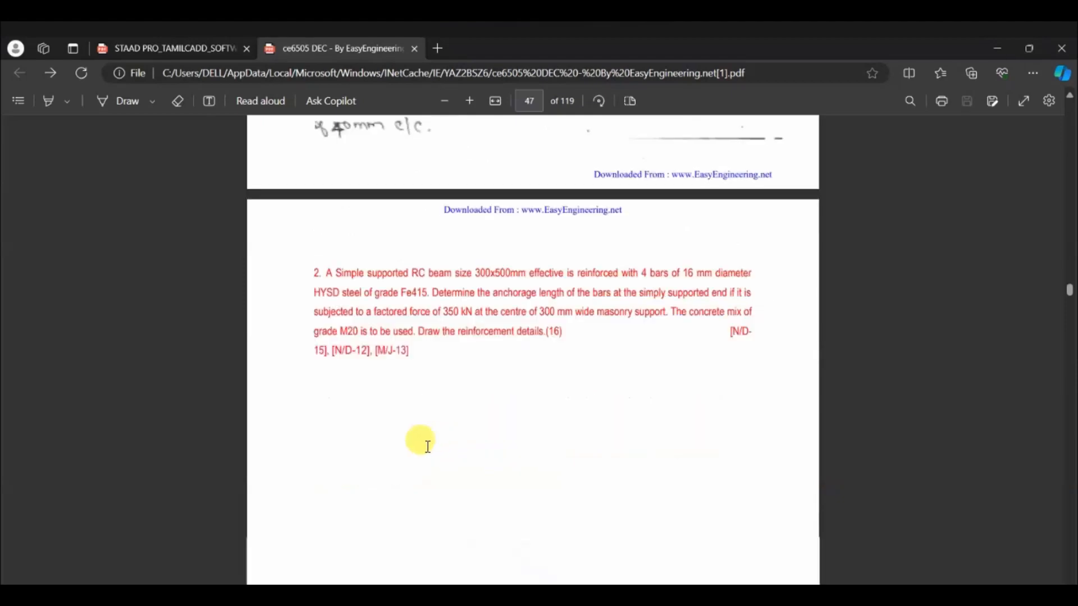
scroll(400, 398, "down", 10)
scroll(403, 396, "down", 20)
scroll(402, 391, "down", 6)
scroll(402, 392, "down", 20)
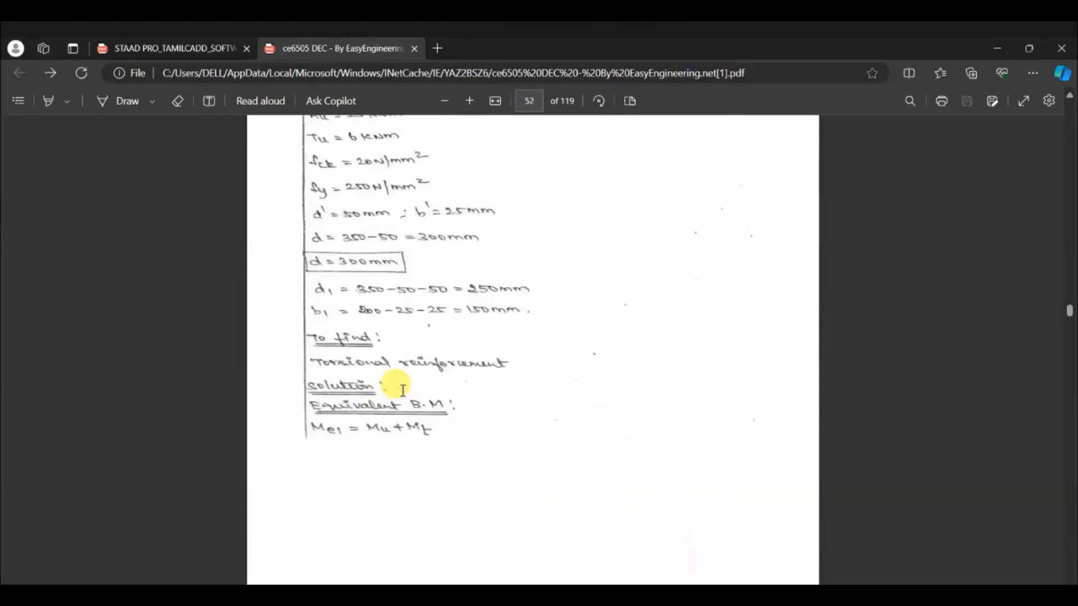
scroll(402, 390, "down", 1)
scroll(402, 390, "down", 6)
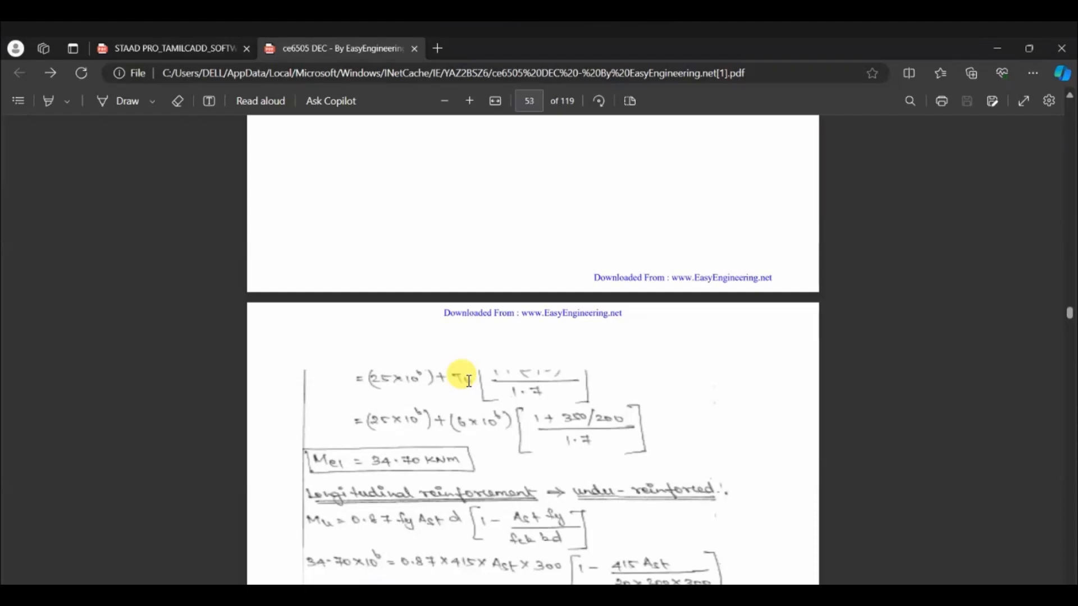
scroll(469, 381, "down", 20)
scroll(472, 388, "down", 12)
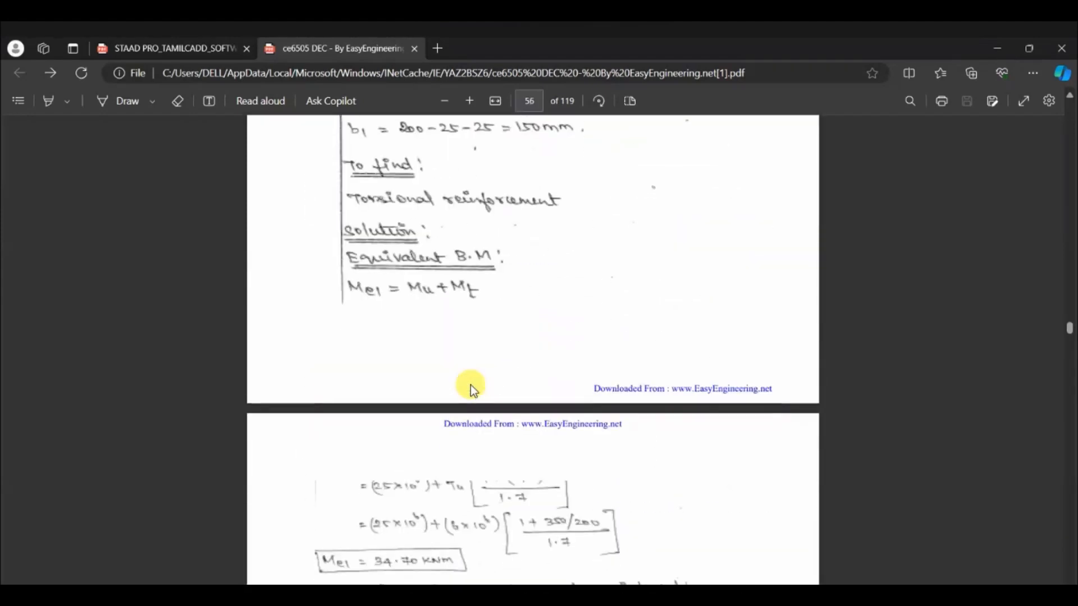
scroll(474, 385, "up", 8)
scroll(483, 392, "down", 11)
Step: Skip ahead in the PDF to page 88, where the longitudinal reinforcement recommendations precede the Part B footing problem
scroll(1065, 362, "down", 20)
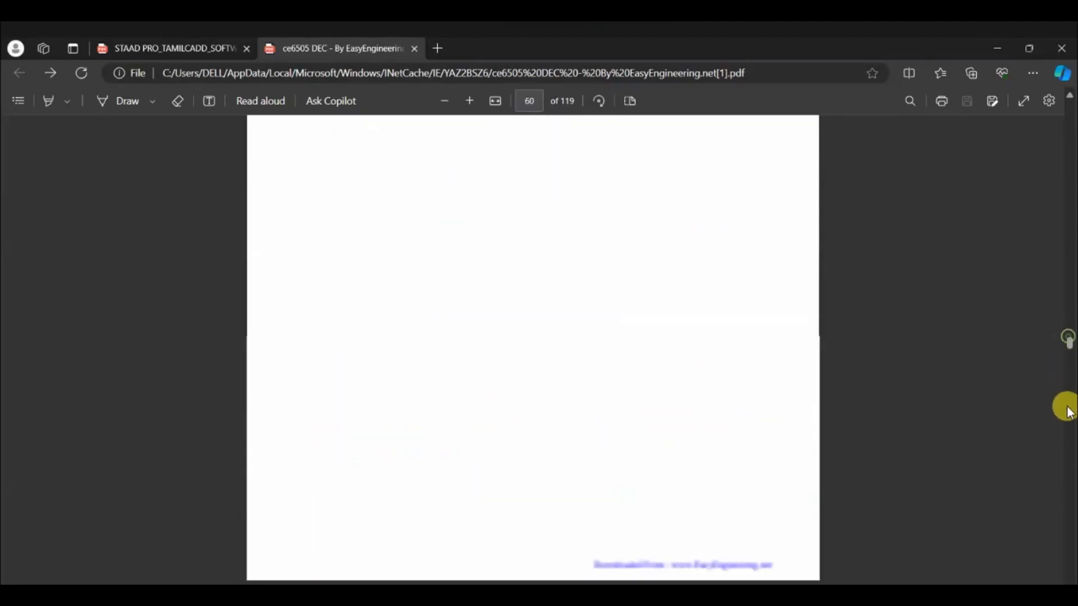
scroll(1059, 470, "down", 8)
scroll(1063, 471, "up", 13)
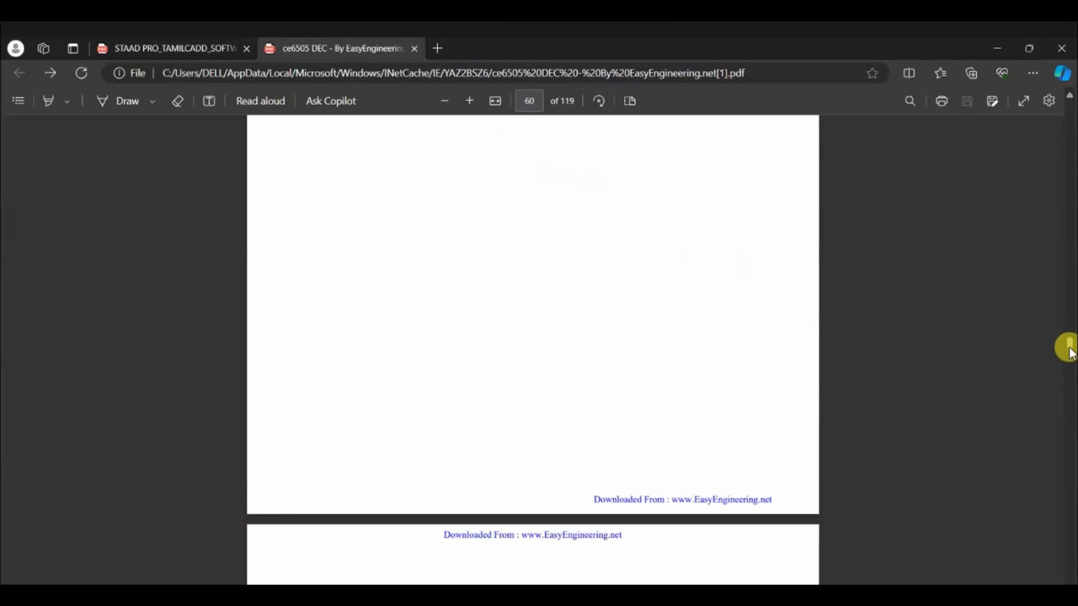
left_click_drag(1069, 342, 1071, 455)
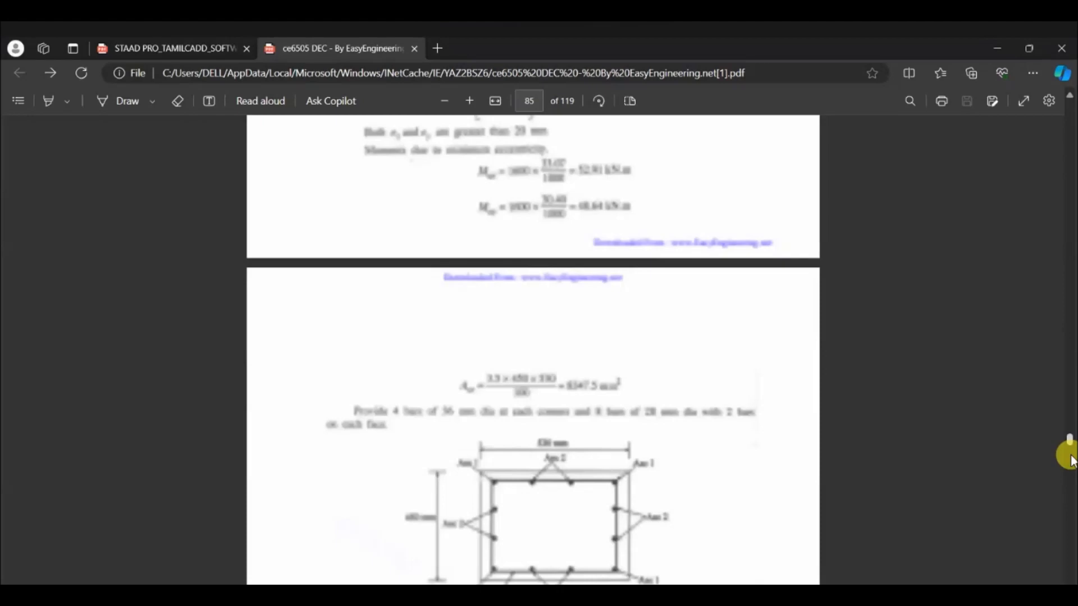
scroll(583, 433, "down", 3)
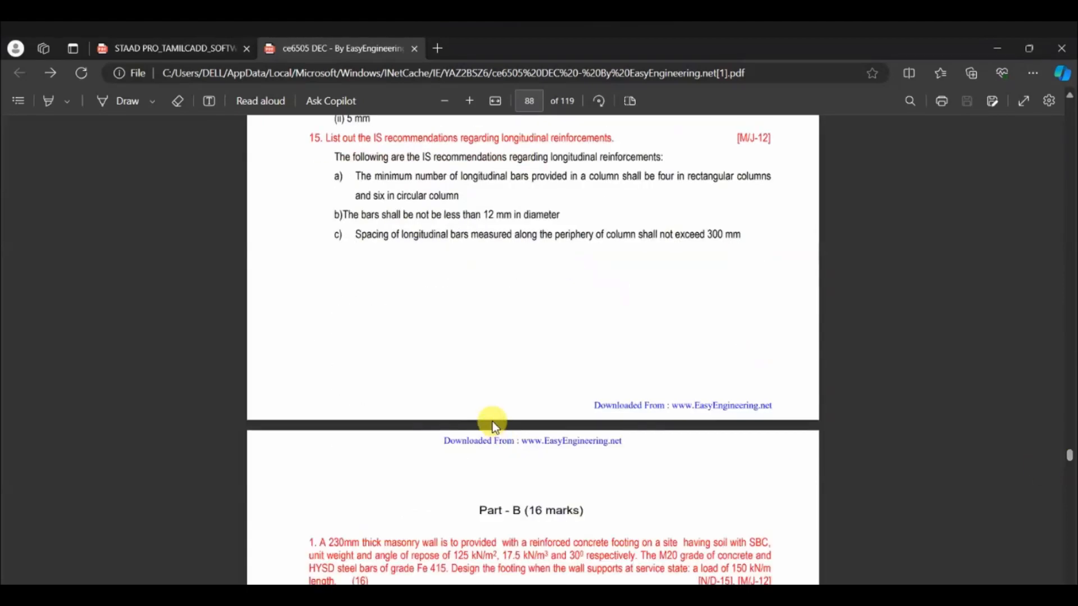
Step: Look back through the biaxial column solution to the statement of problem 8, the 530mmx450mm corner column, on page 82
scroll(494, 427, "up", 1)
scroll(492, 424, "up", 5)
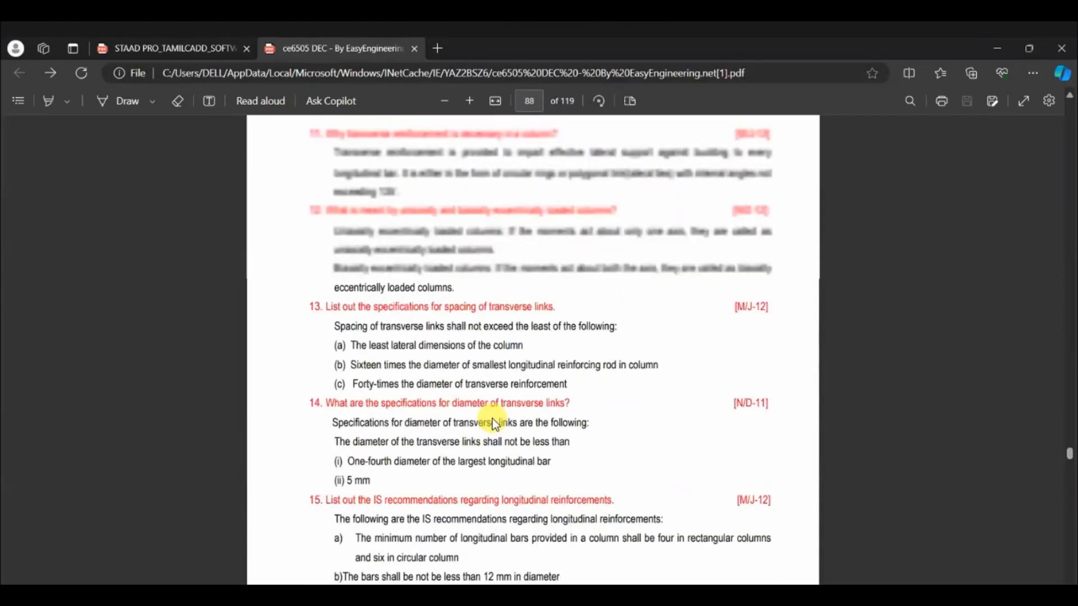
scroll(494, 425, "up", 20)
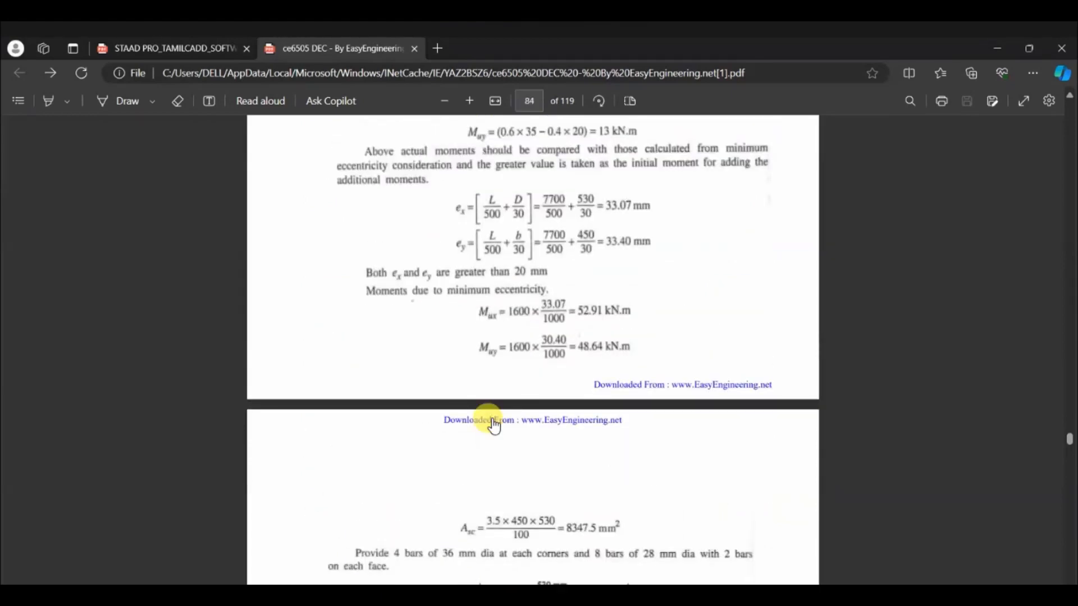
scroll(495, 425, "up", 6)
scroll(495, 425, "up", 6)
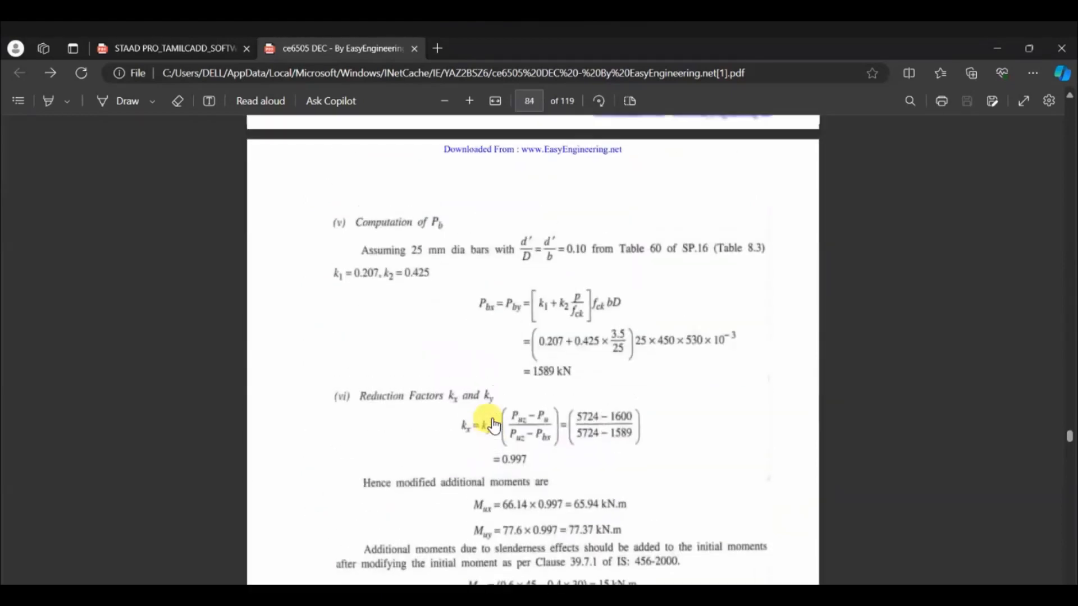
scroll(494, 425, "up", 6)
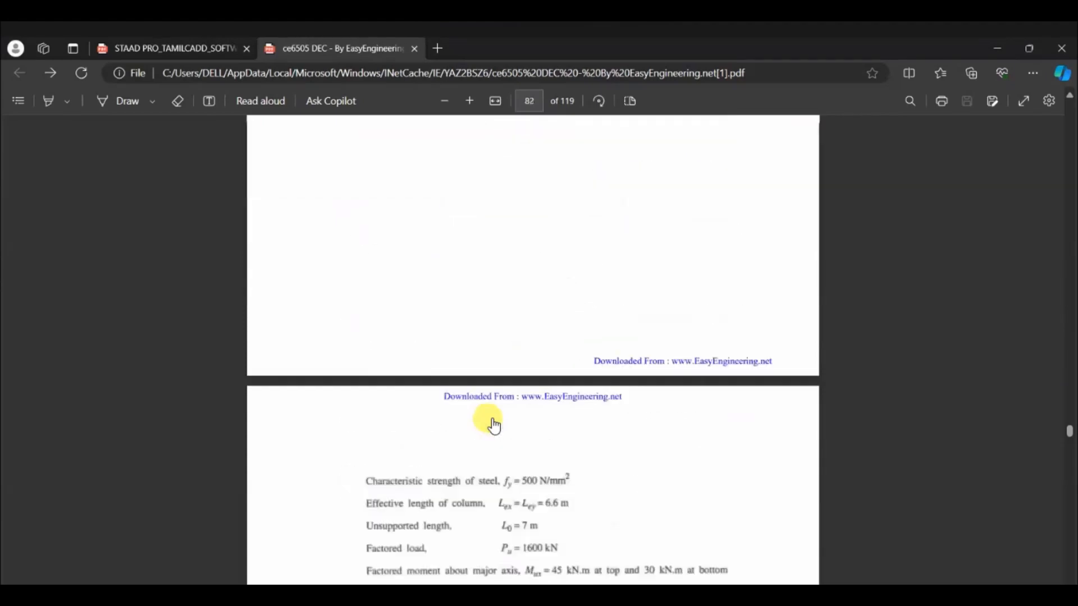
scroll(494, 425, "up", 8)
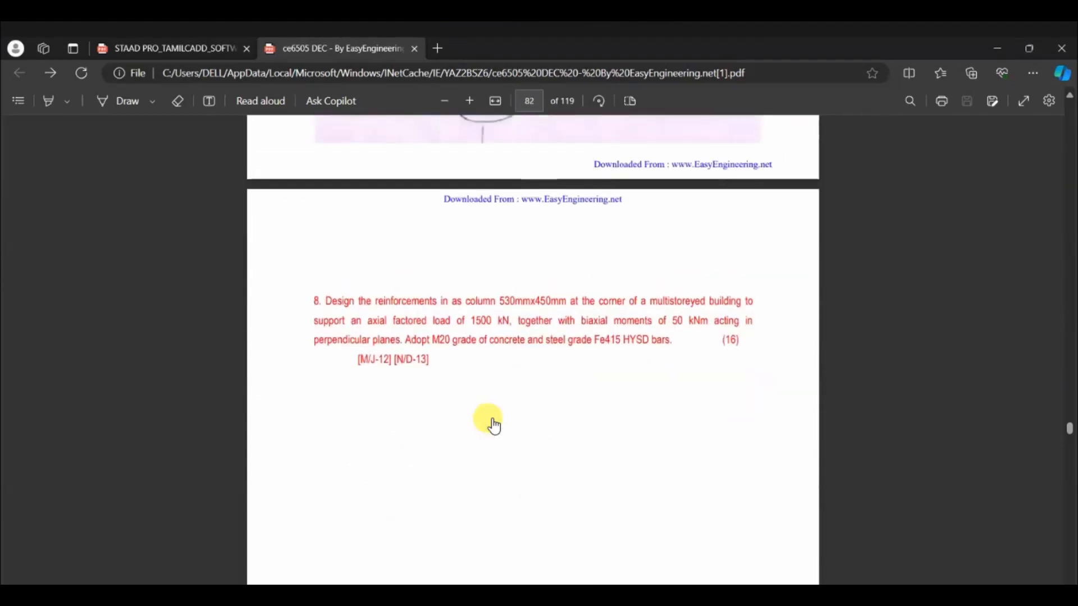
Step: Look back through the handwritten circular column solution, from the helical reinforcement sketch on page 81 to the given data on page 78
scroll(494, 425, "up", 8)
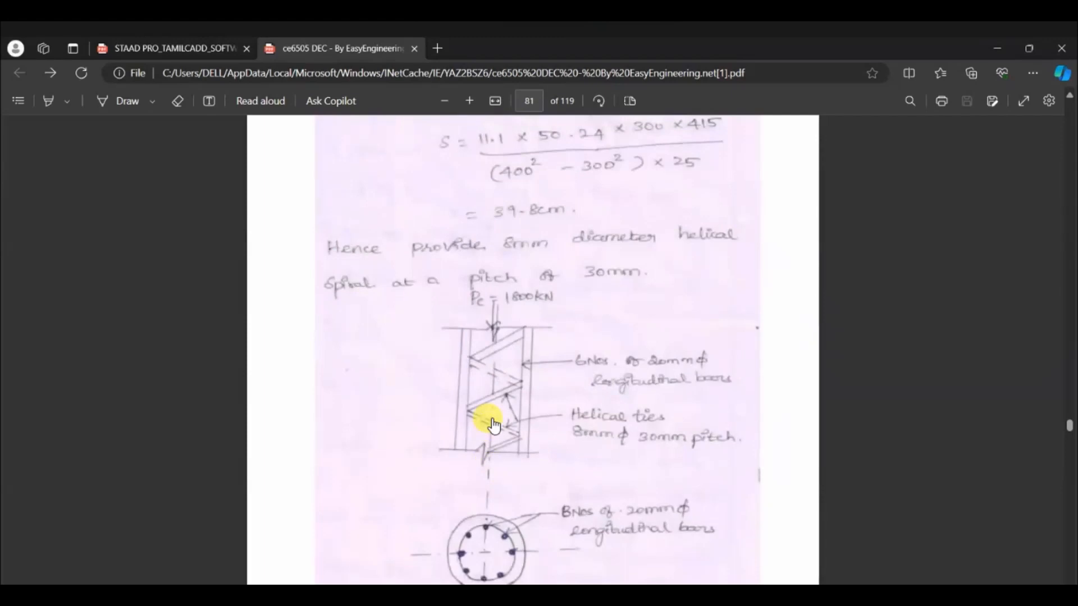
scroll(494, 425, "up", 8)
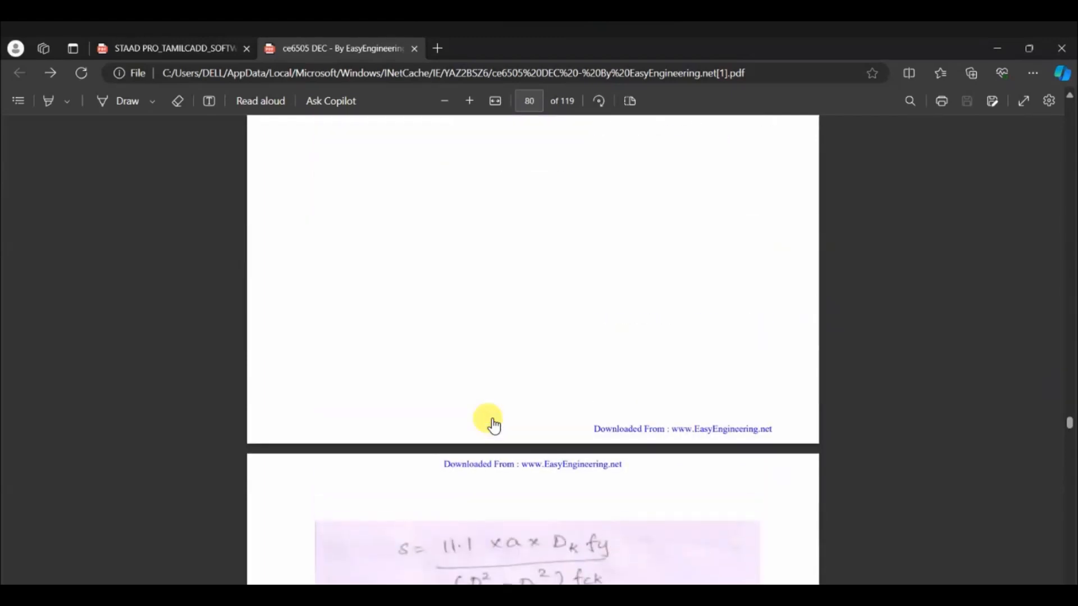
scroll(494, 425, "up", 6)
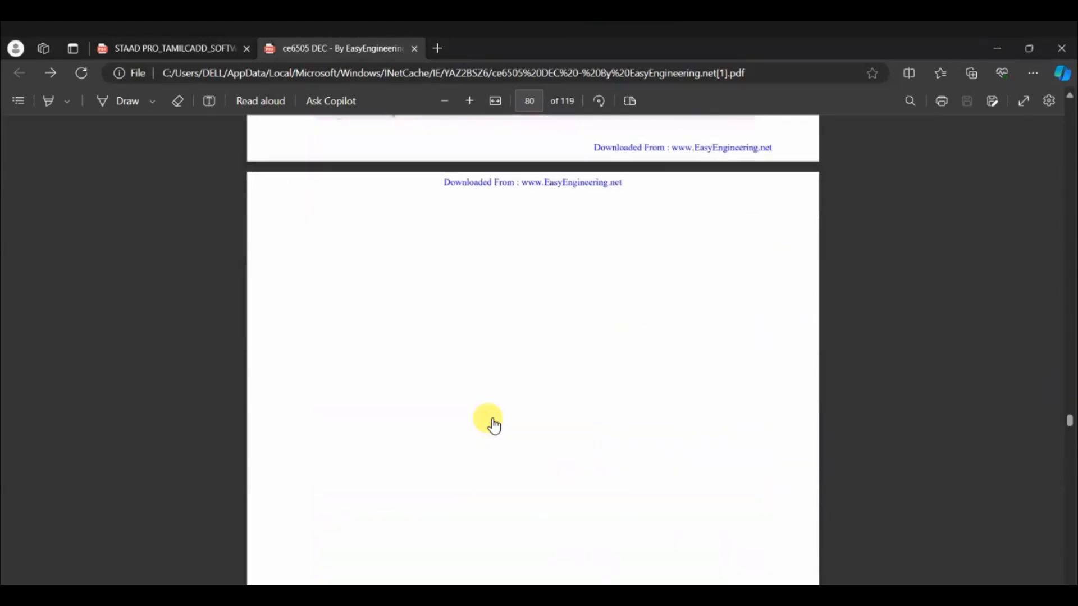
scroll(494, 425, "up", 5)
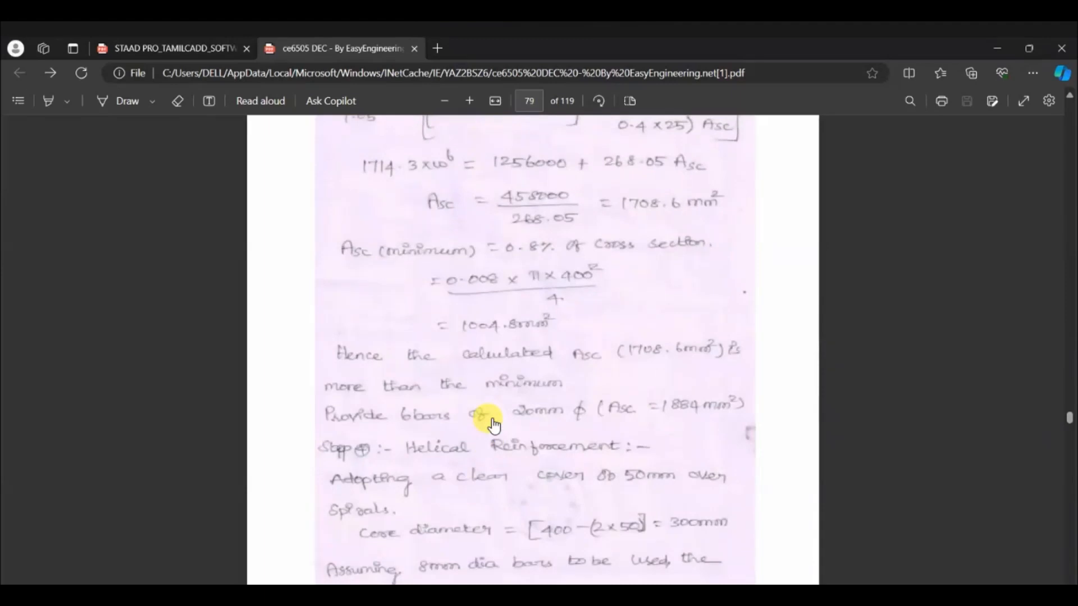
scroll(494, 425, "up", 8)
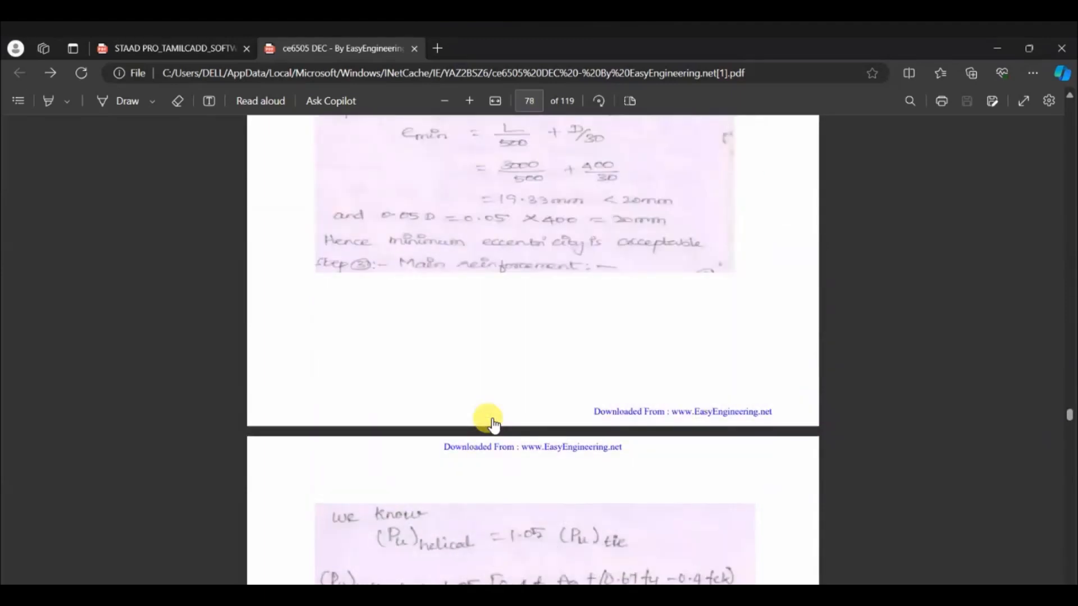
scroll(494, 425, "down", 4)
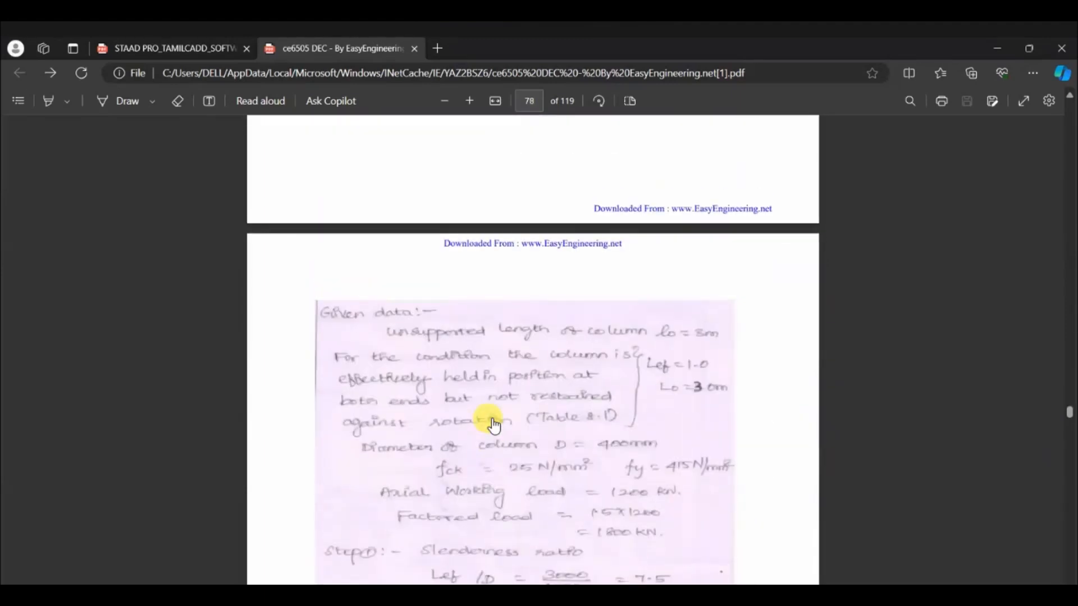
Step: Go back to problem 6 on page 77 and select its 2300 kN axial load, followed by its 165 kNm factored moment
scroll(505, 430, "up", 10)
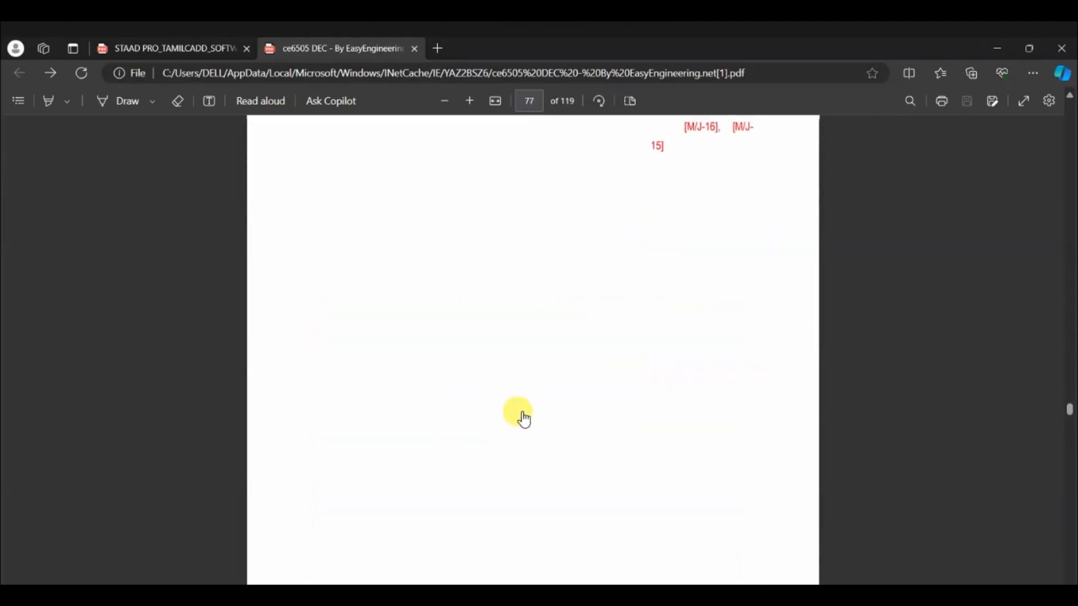
scroll(523, 416, "up", 7)
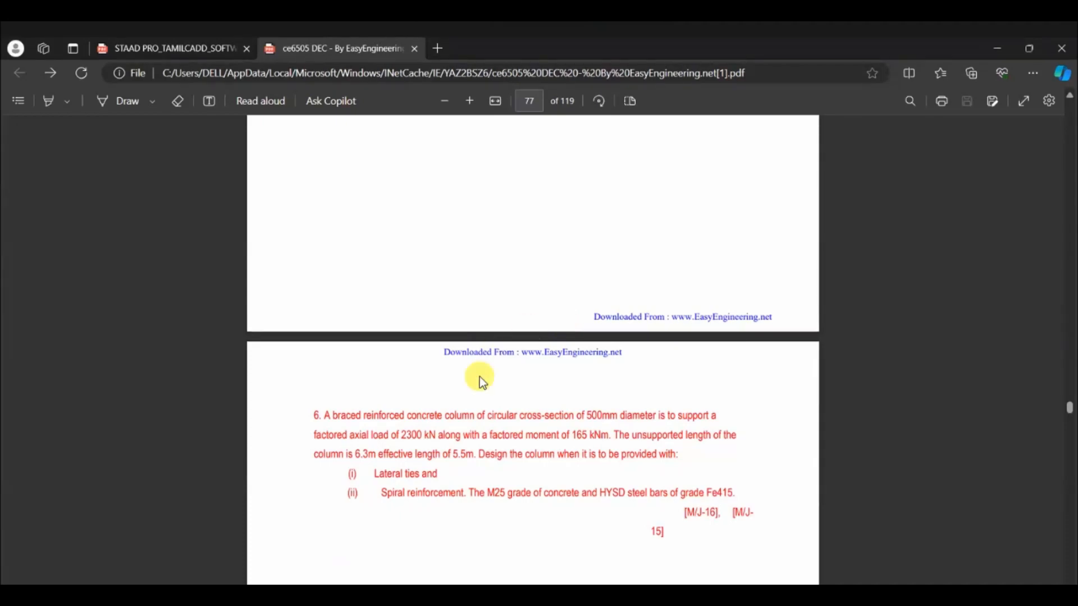
left_click_drag(397, 435, 432, 437)
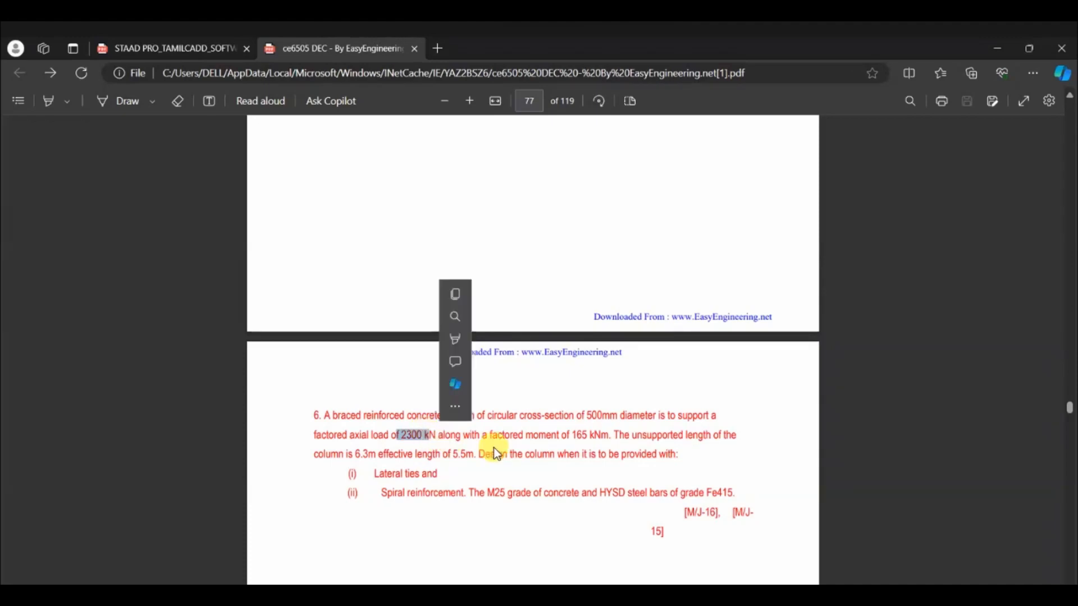
double_click(580, 435)
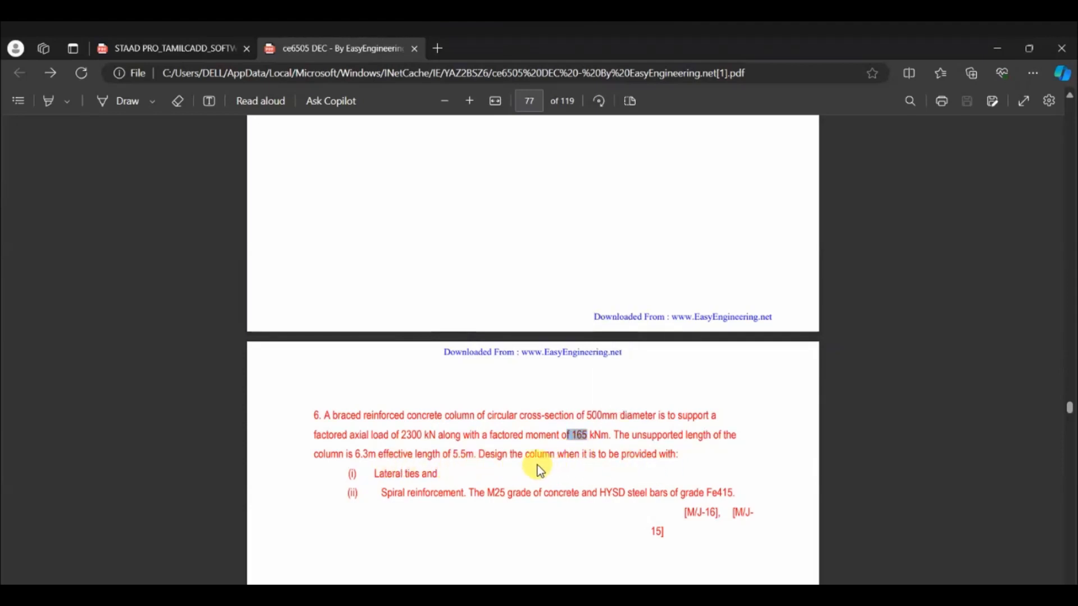
Step: Look back through the biaxial bending check and Puz calculation to the statement and given data of problem 5 on page 73
scroll(538, 467, "up", 10)
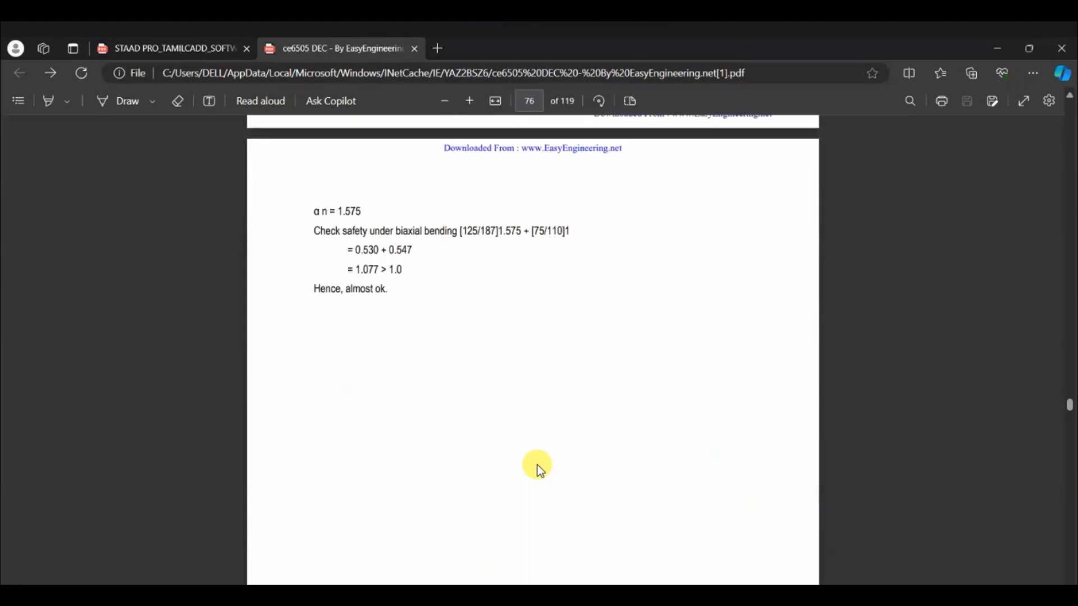
scroll(538, 465, "up", 10)
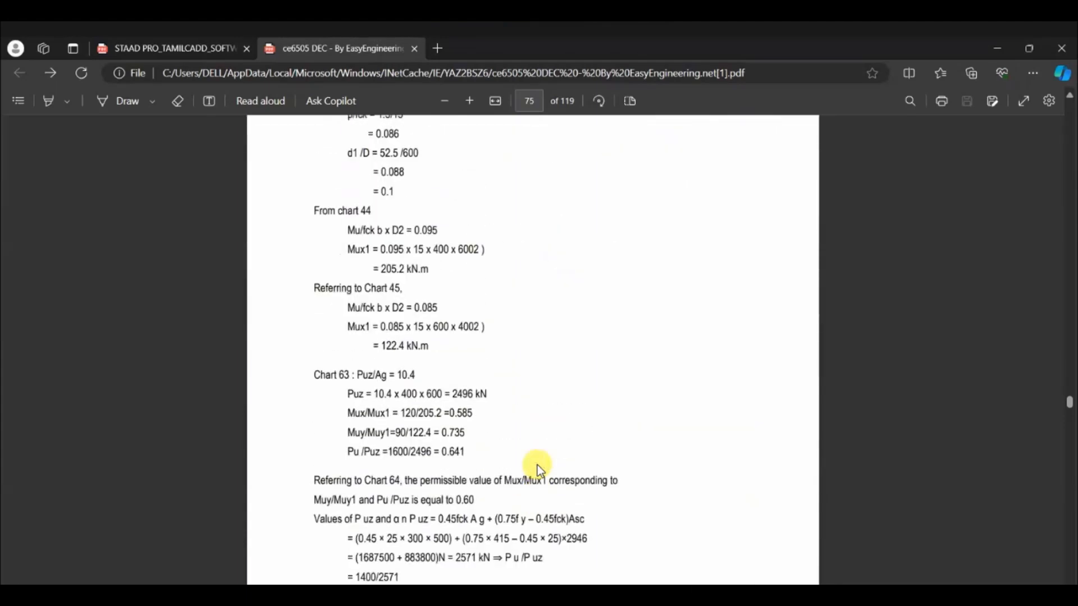
scroll(537, 465, "up", 8)
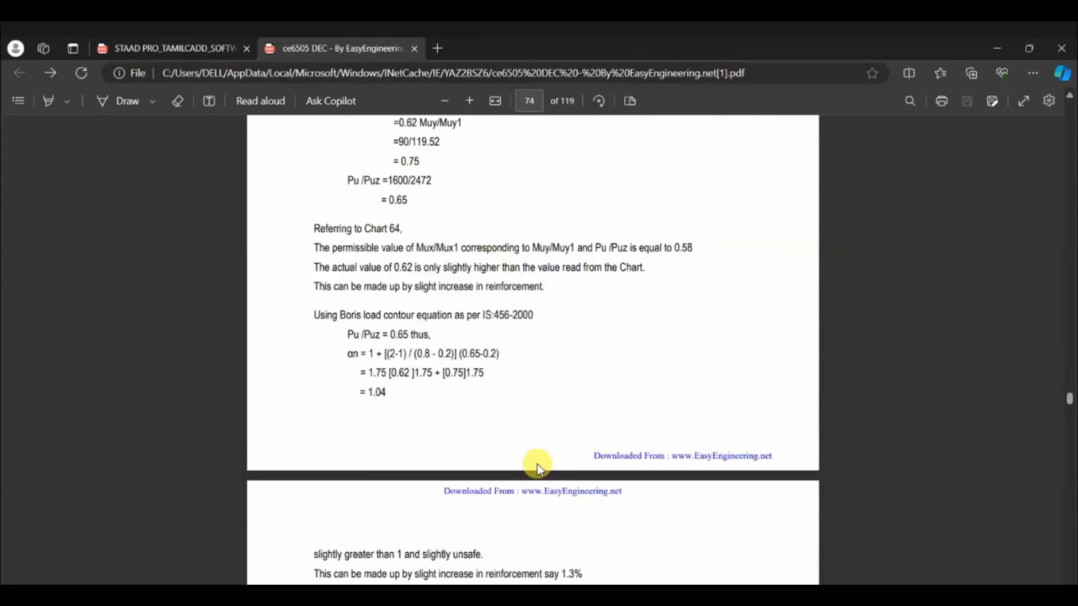
scroll(537, 464, "up", 8)
scroll(538, 471, "up", 6)
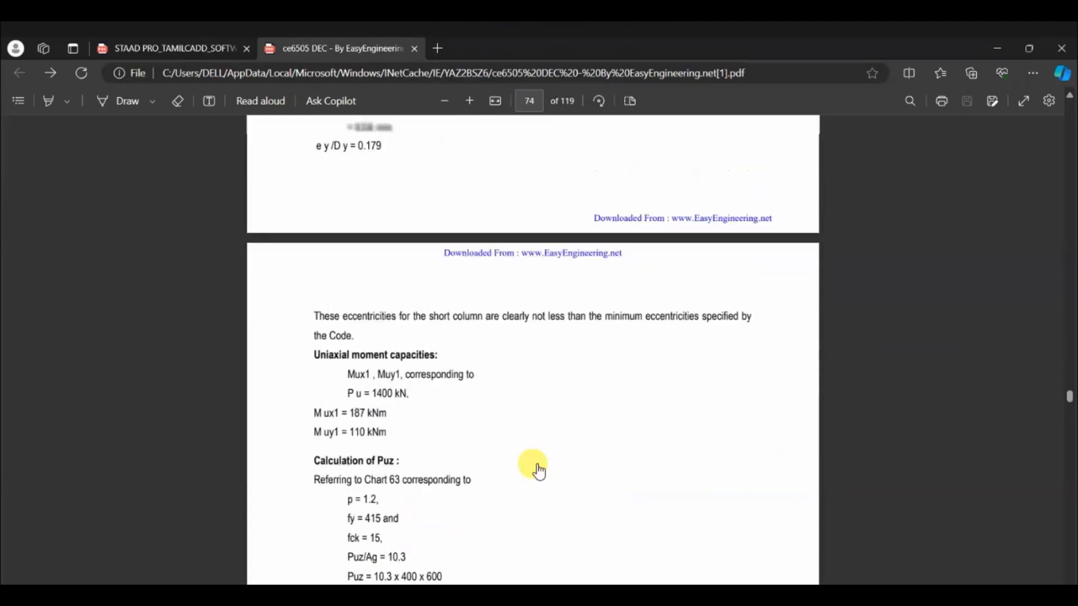
scroll(539, 471, "up", 4)
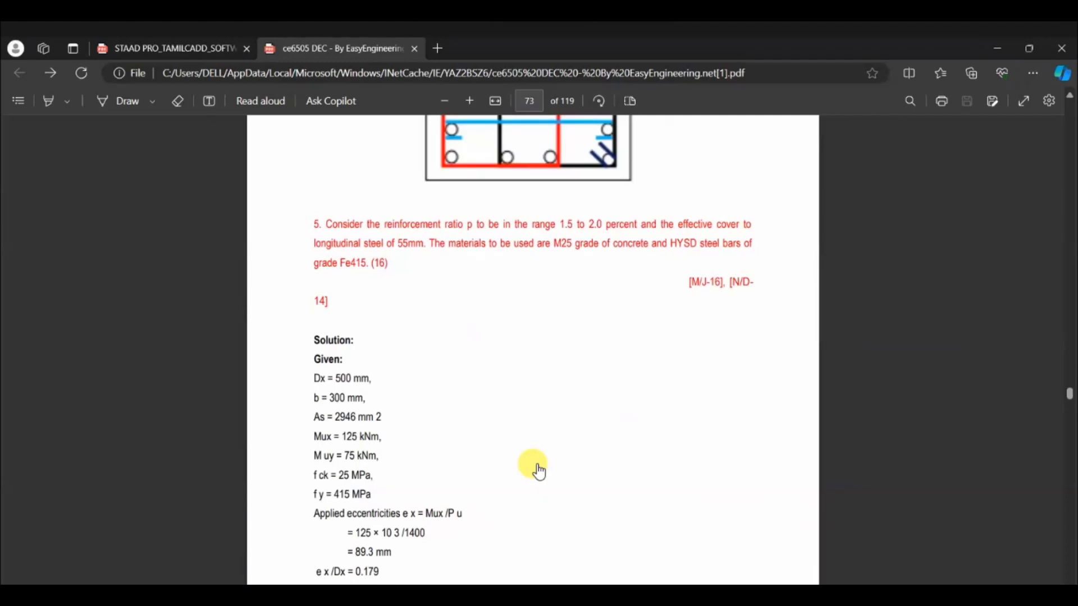
Step: Look back from the transverse steel design on page 72 through the solution to the statement of column problem 4
scroll(539, 470, "up", 8)
scroll(539, 471, "up", 10)
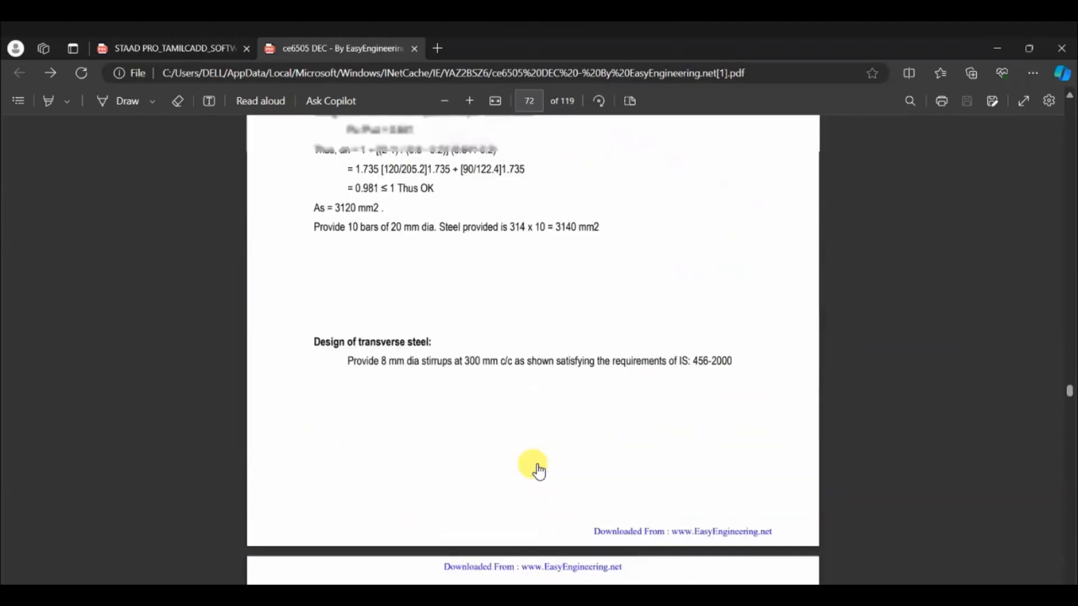
scroll(539, 470, "up", 6)
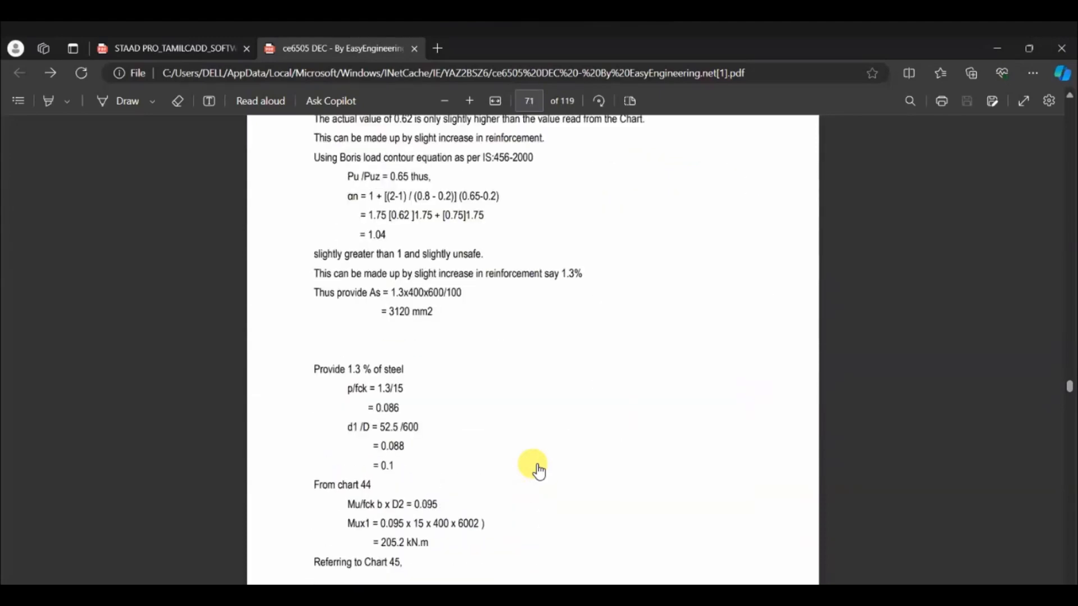
scroll(539, 470, "up", 3)
scroll(539, 471, "up", 8)
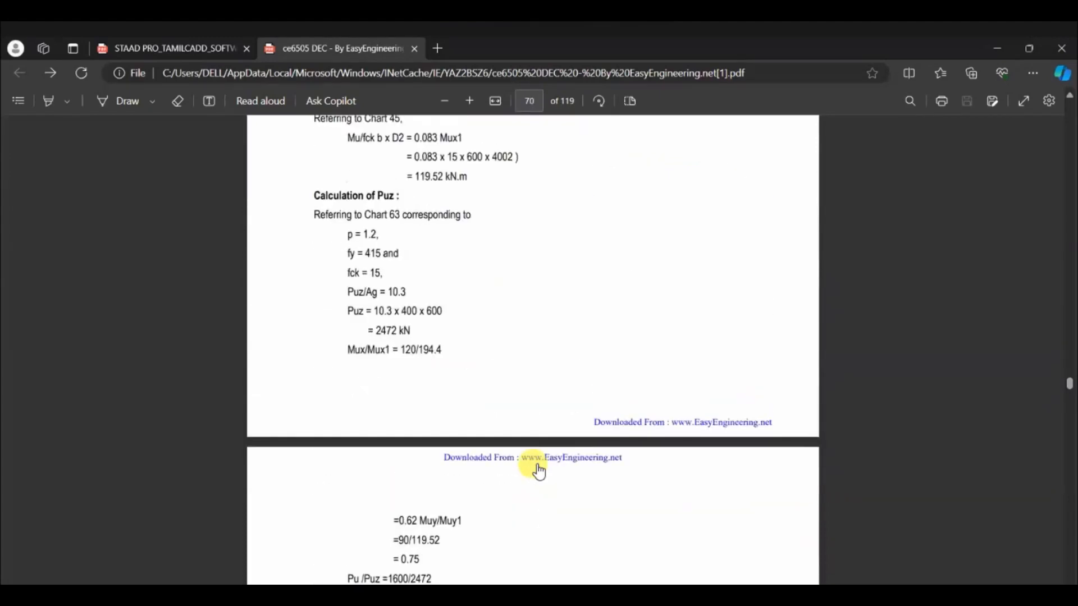
scroll(539, 471, "up", 9)
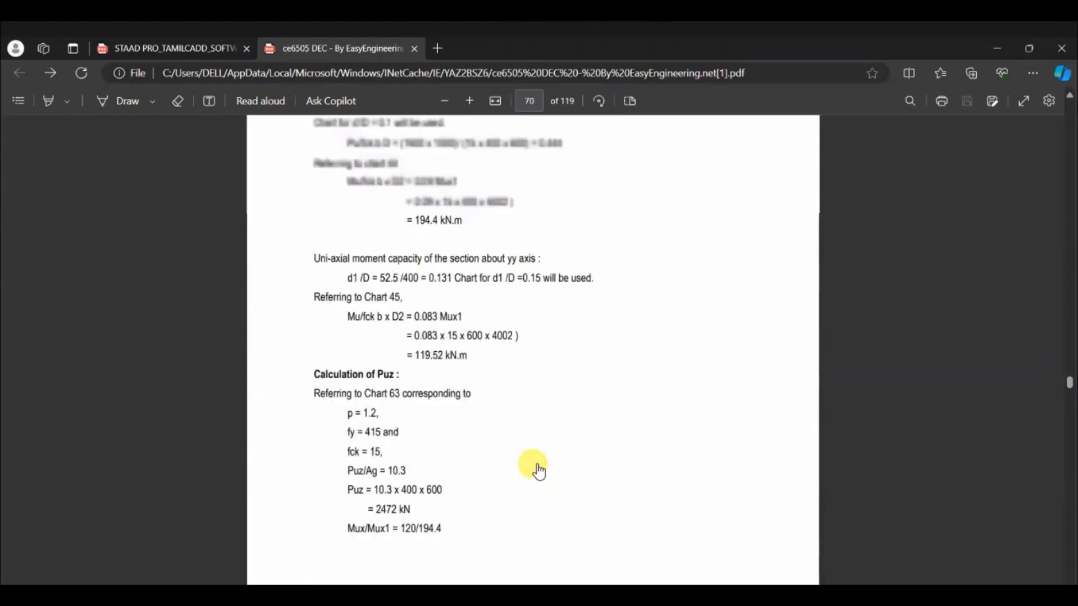
scroll(539, 470, "up", 3)
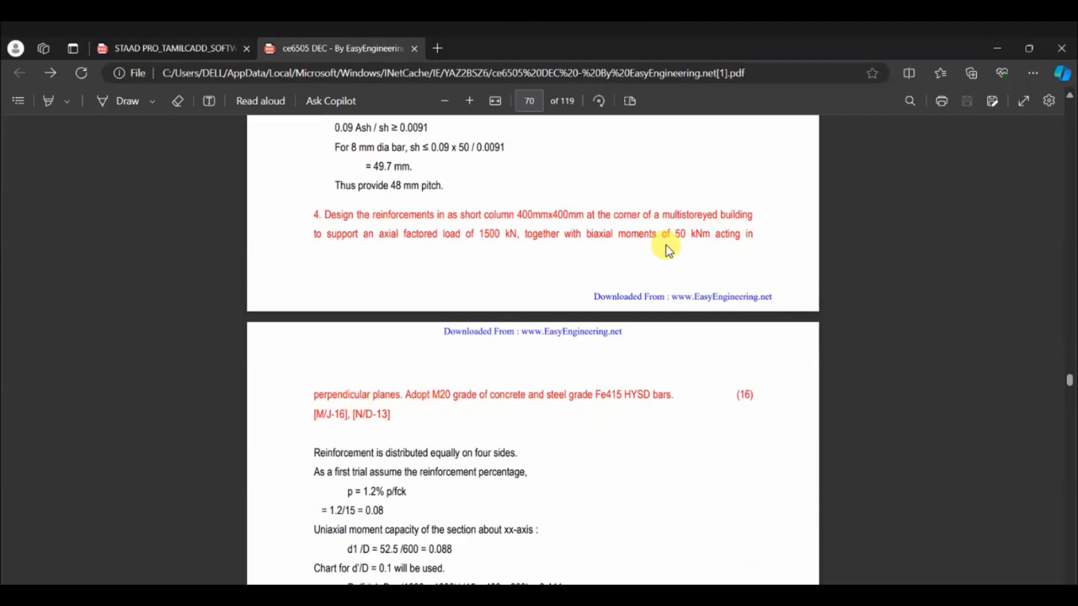
Step: Select the 400mmx400mm column size in the problem 4 statement to point it out, and clear the selection
scroll(512, 428, "down", 3)
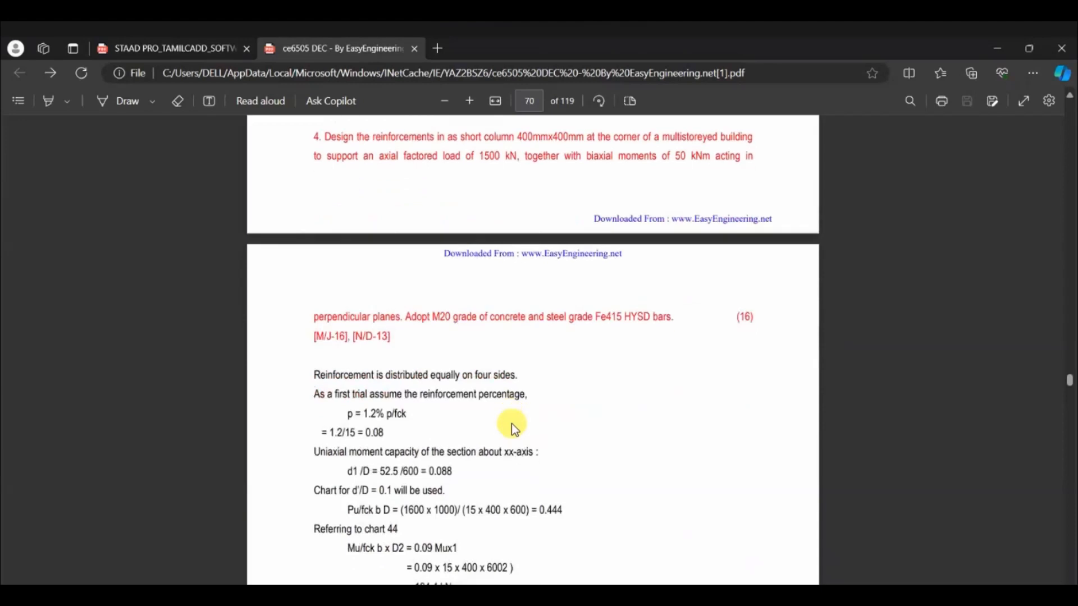
left_click(516, 138)
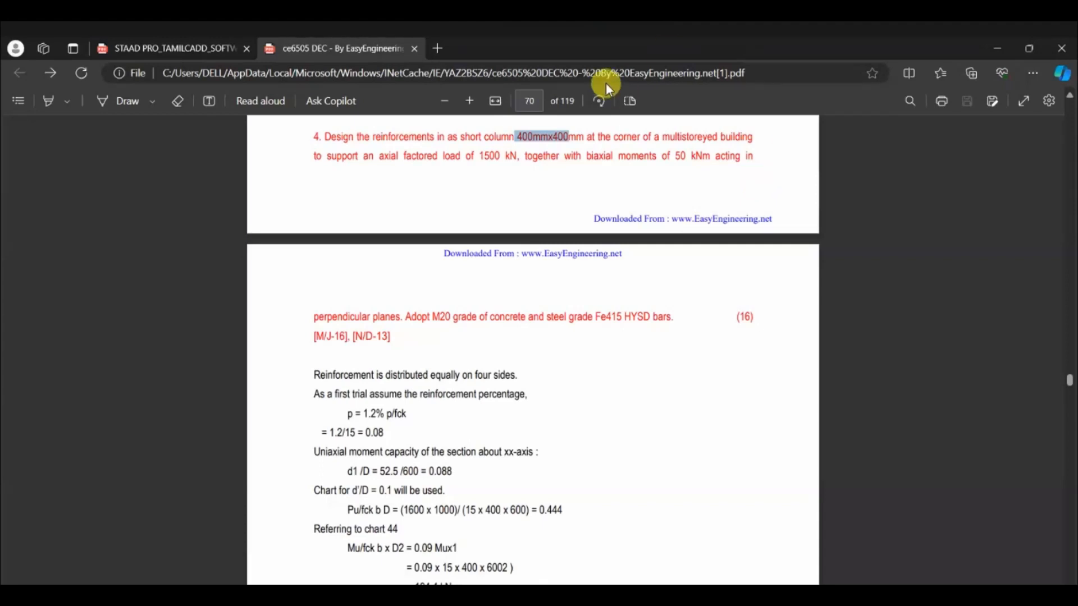
left_click(525, 137)
double_click(584, 137)
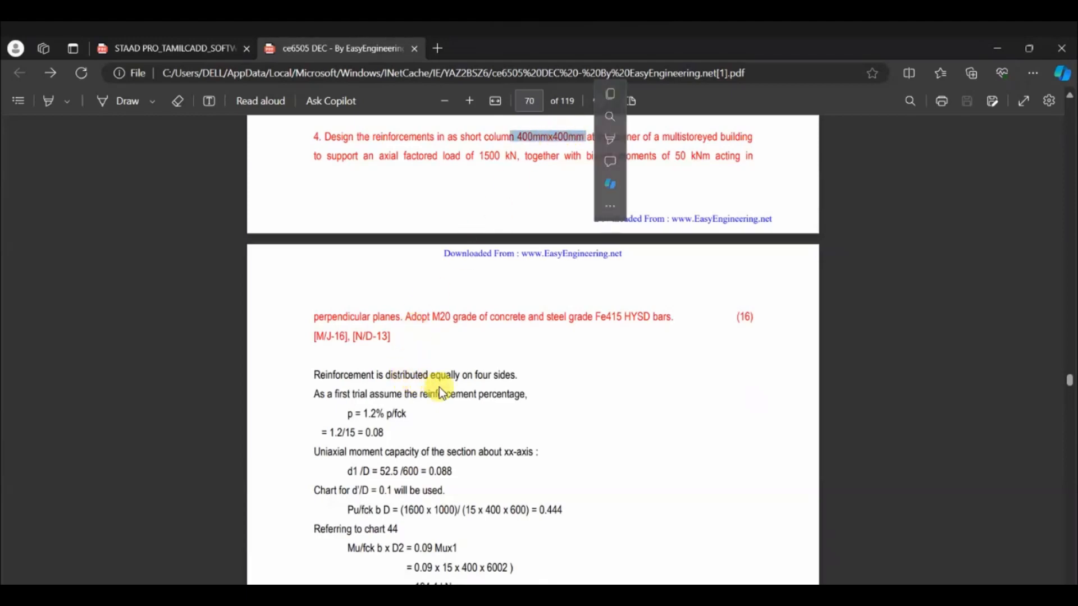
left_click(411, 424)
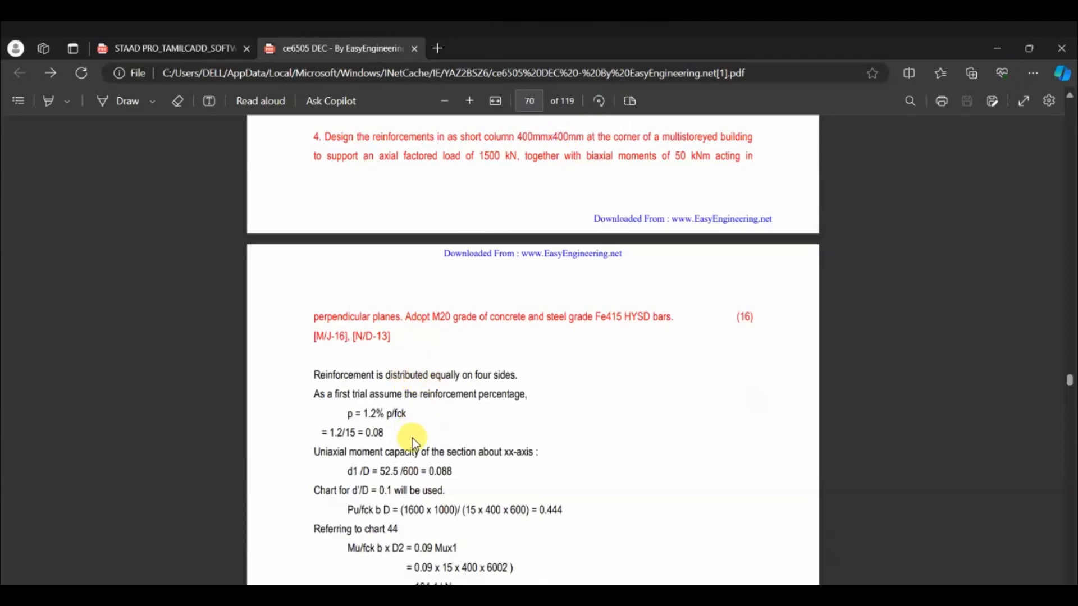
Step: Examine the uniaxial moment capacities and Puz calculation of problem 4 on page 70, and return to the problem statement
scroll(411, 449, "down", 1)
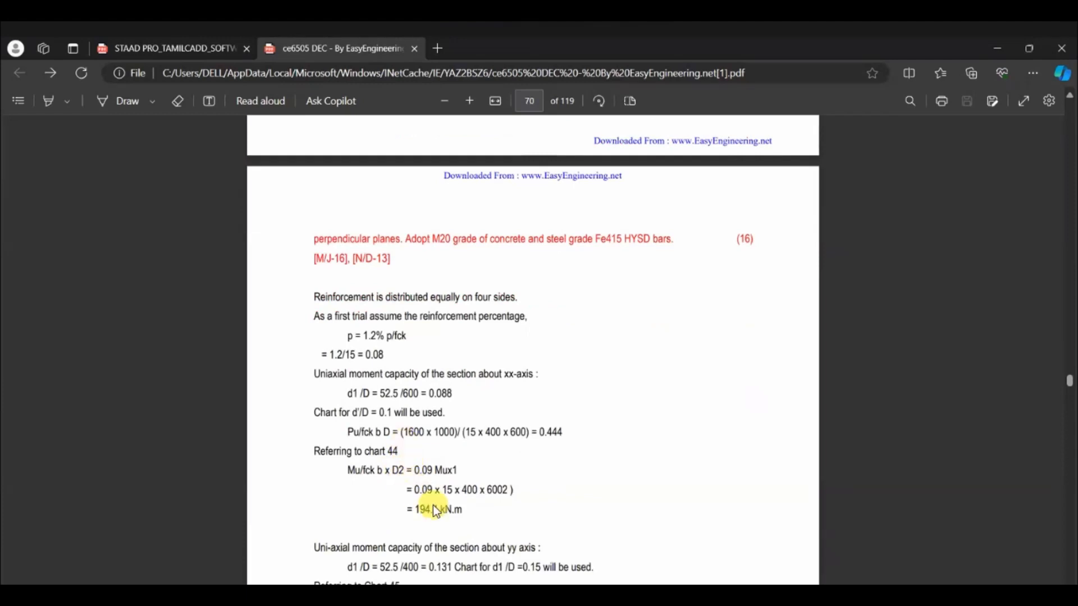
scroll(436, 507, "down", 2)
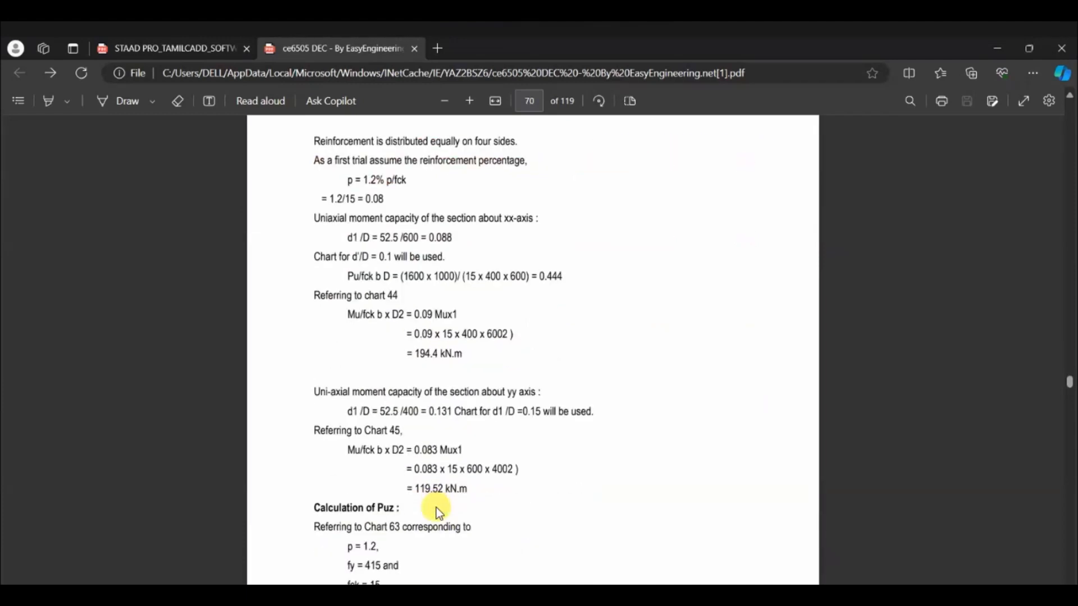
scroll(436, 507, "down", 3)
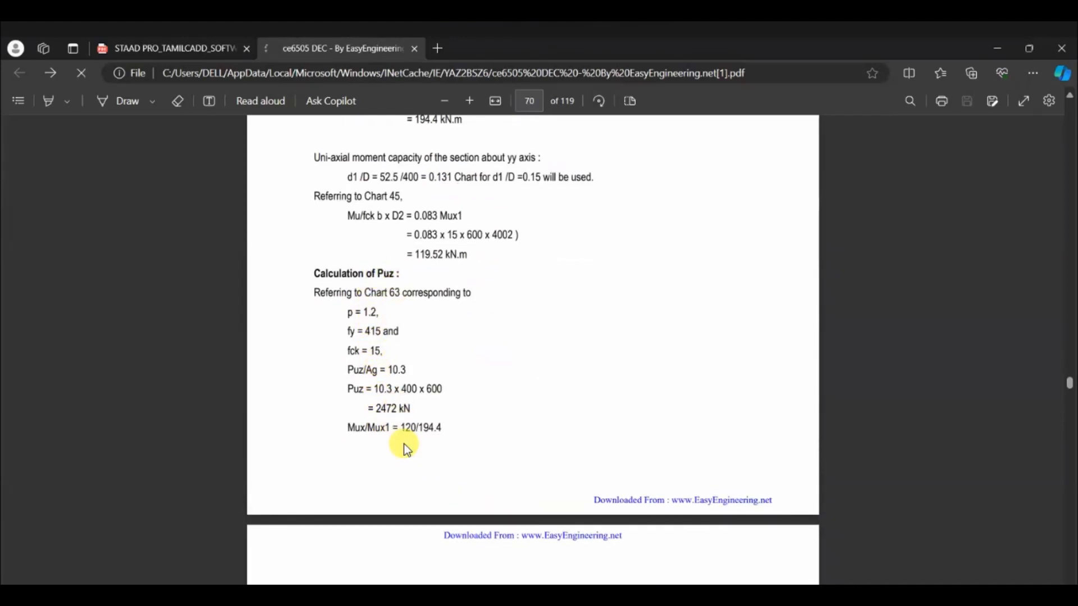
scroll(403, 444, "down", 1)
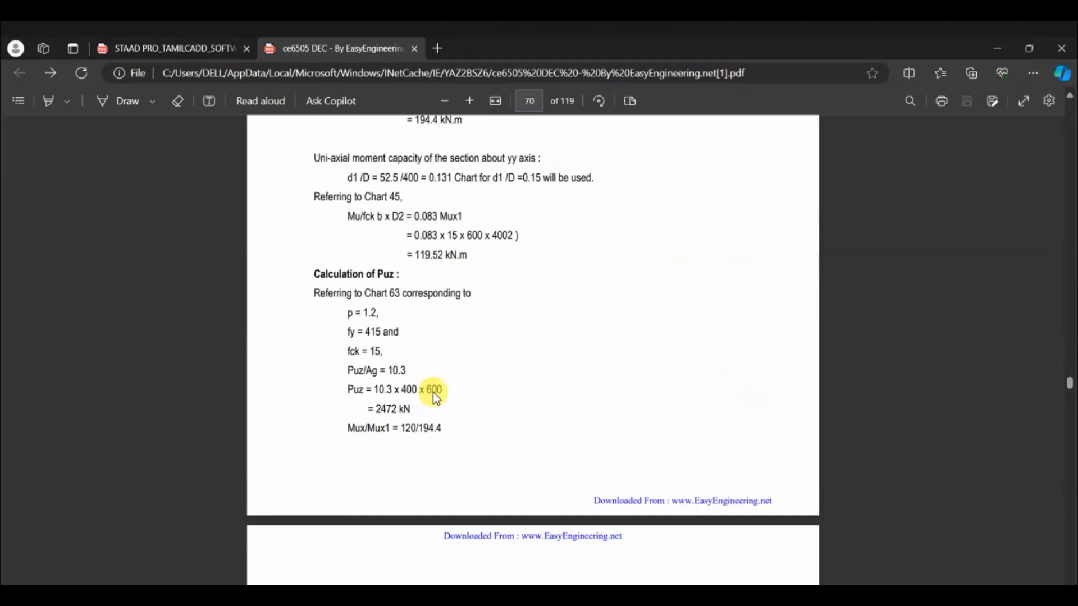
scroll(450, 402, "up", 5)
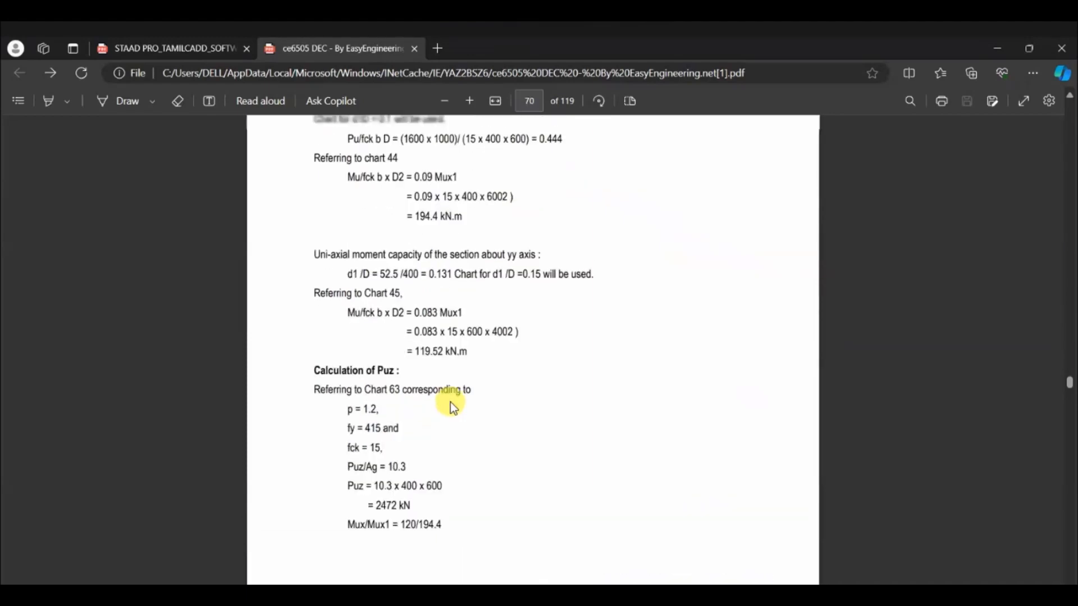
scroll(452, 409, "up", 3)
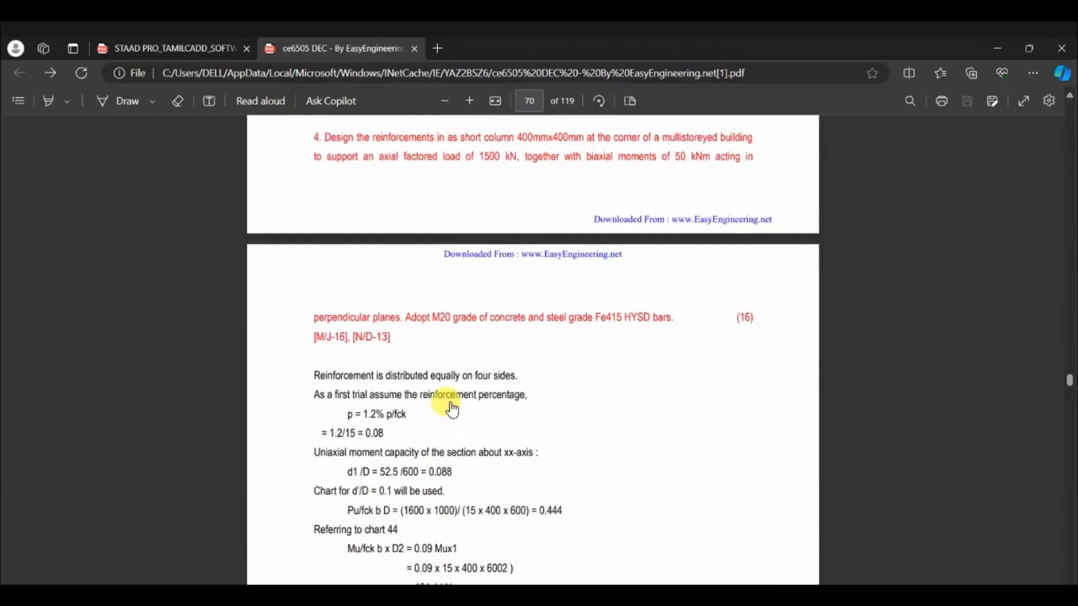
Step: Examine the solution of column problem 4 from the first reinforcement trial on page 70 to the stirrup arrangement drawing on page 73
scroll(452, 409, "down", 3)
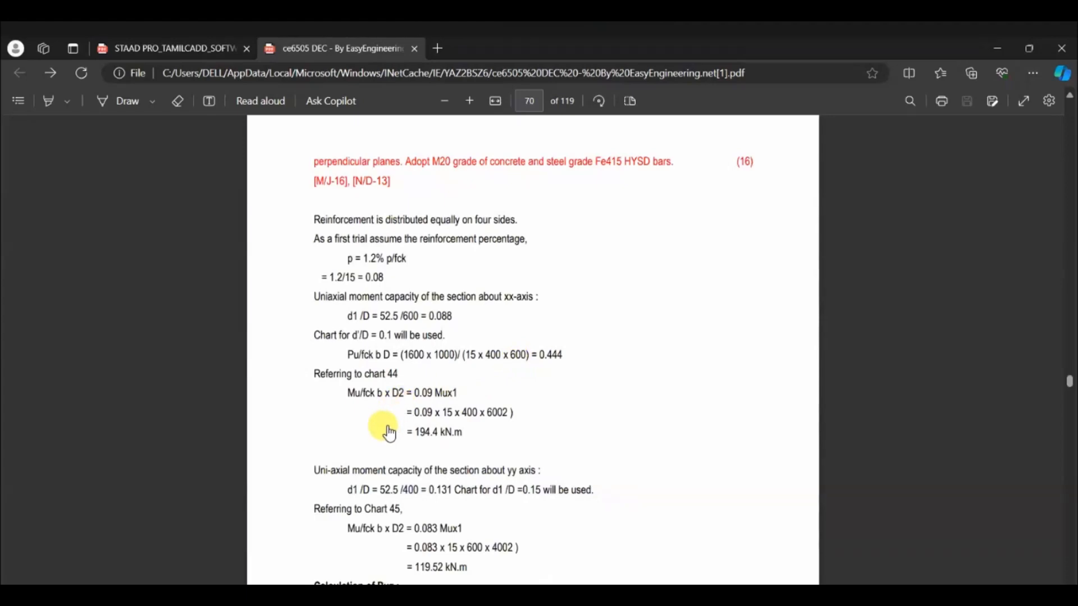
scroll(390, 433, "down", 4)
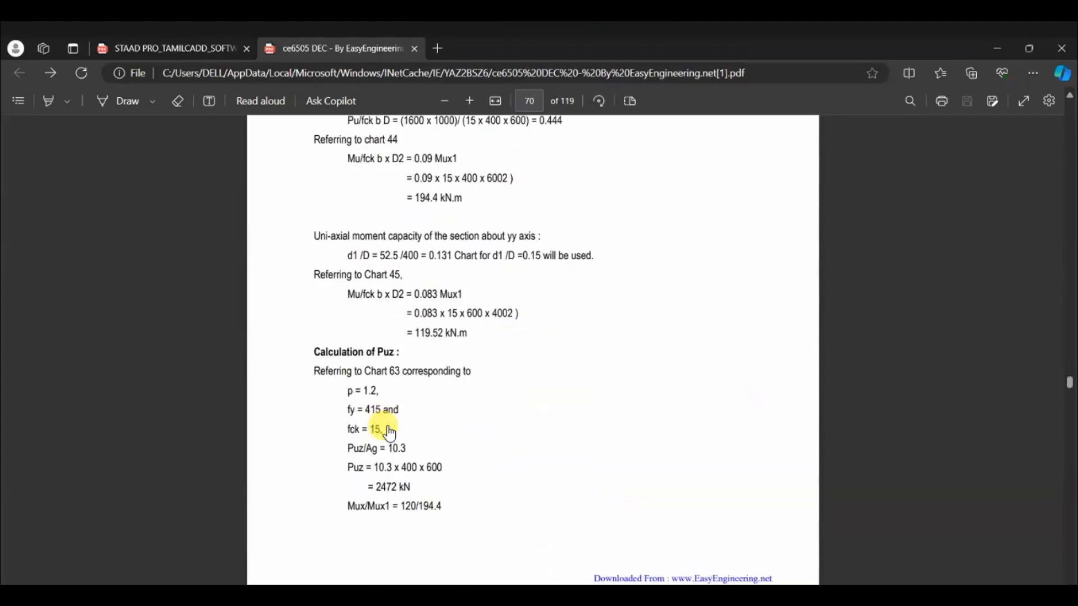
scroll(389, 433, "down", 5)
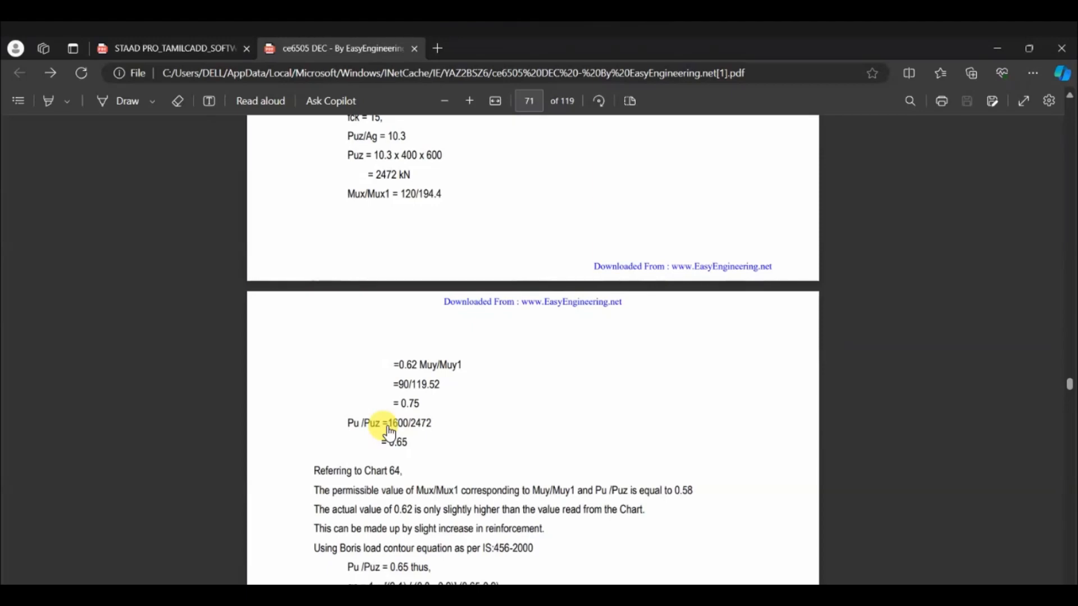
scroll(390, 432, "down", 4)
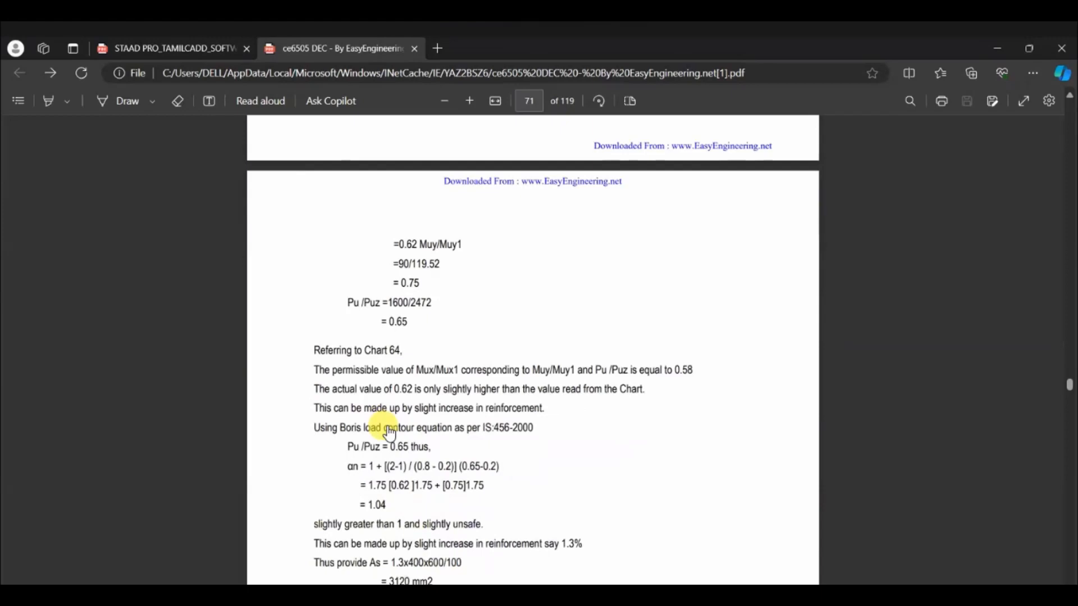
scroll(389, 433, "down", 12)
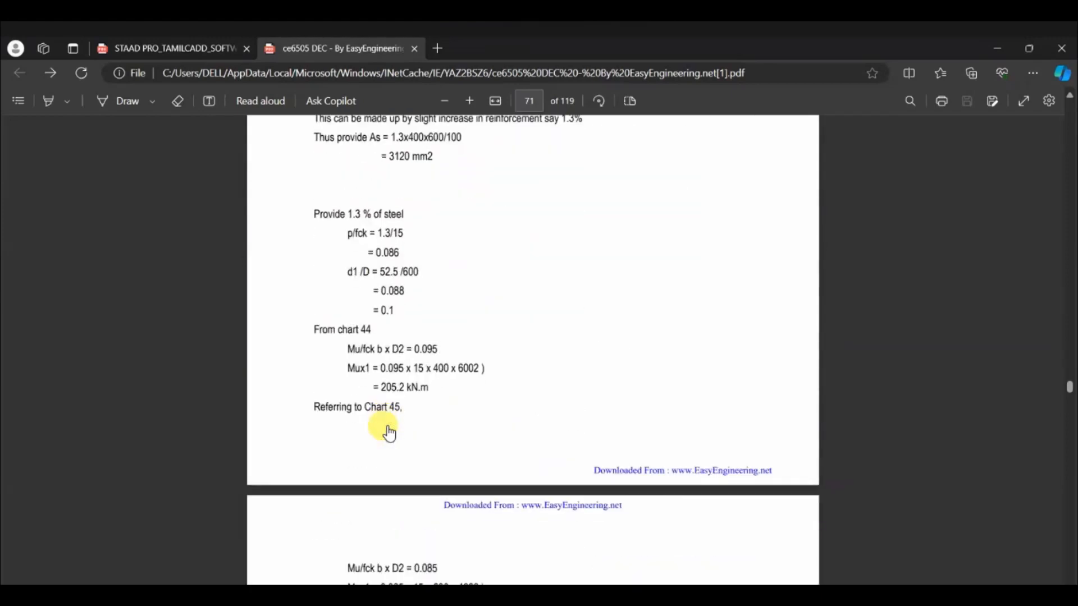
scroll(389, 433, "down", 9)
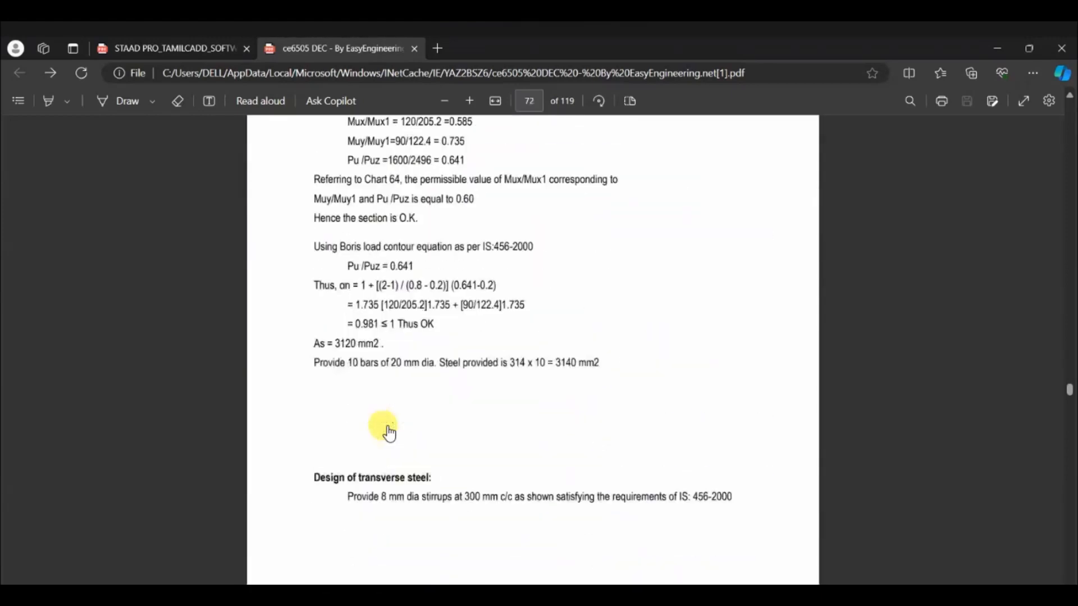
scroll(389, 433, "down", 4)
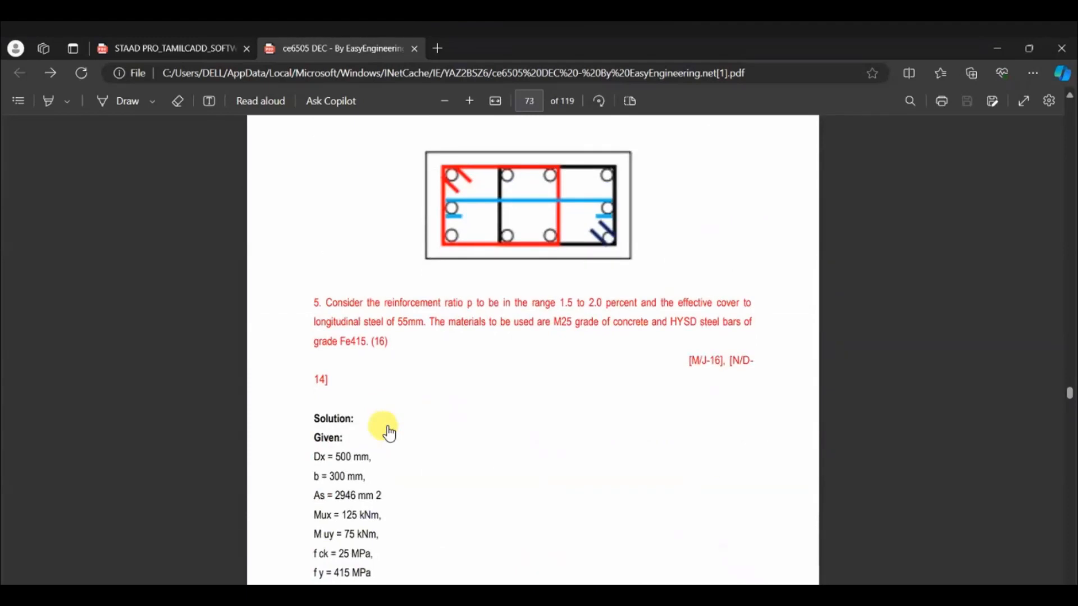
scroll(489, 334, "up", 3)
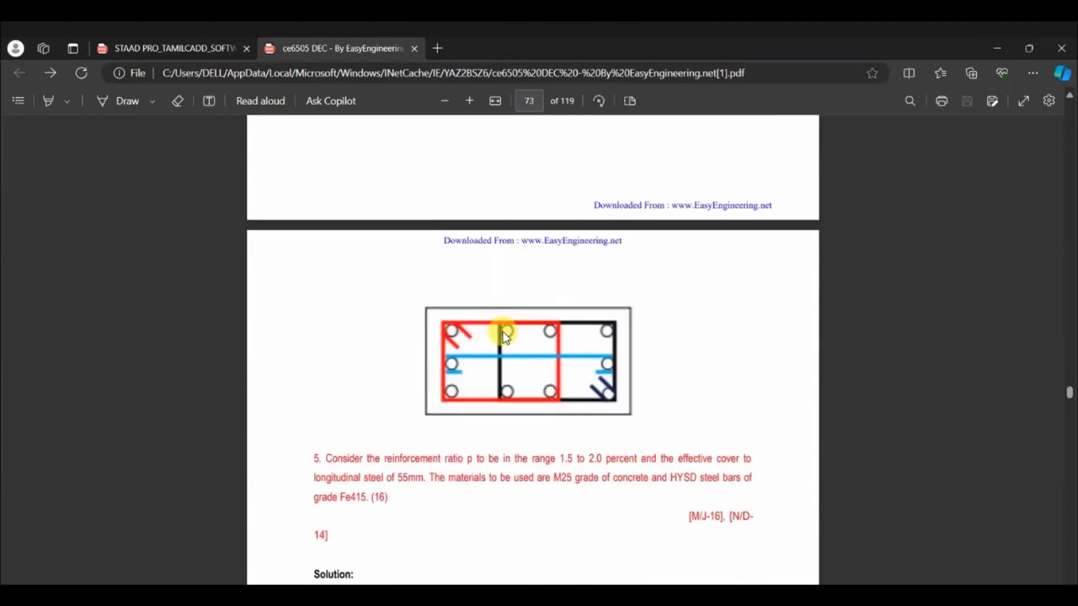
scroll(505, 334, "up", 10)
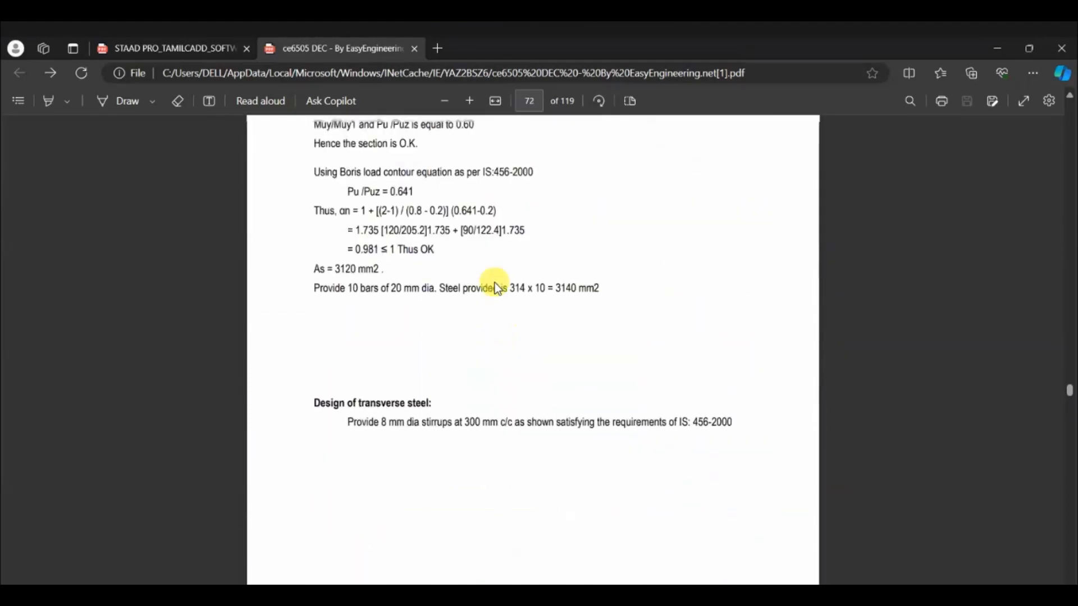
scroll(493, 323, "down", 6)
Step: Look back through the column solutions to the statement of circular column problem 3 on page 67
scroll(507, 333, "up", 12)
scroll(510, 337, "up", 3)
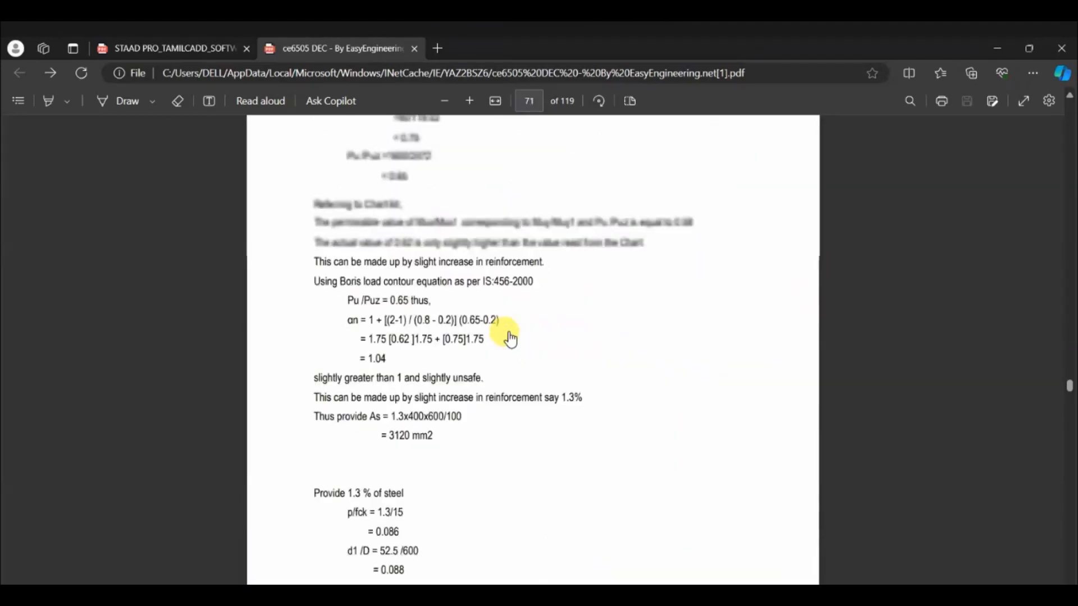
scroll(510, 334, "up", 15)
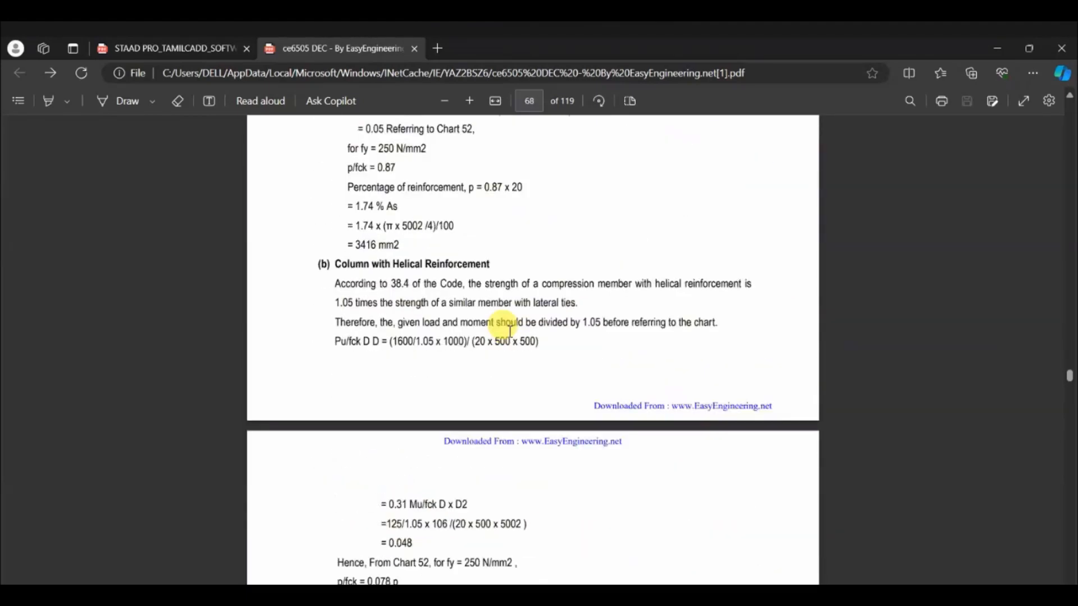
scroll(510, 331, "up", 5)
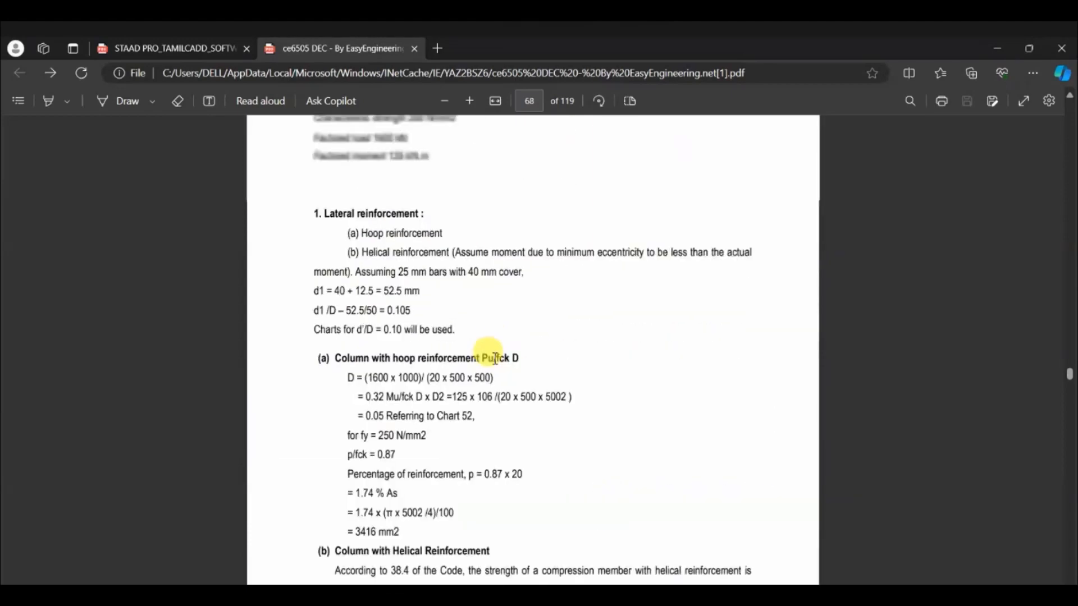
scroll(495, 358, "up", 3)
scroll(494, 358, "up", 4)
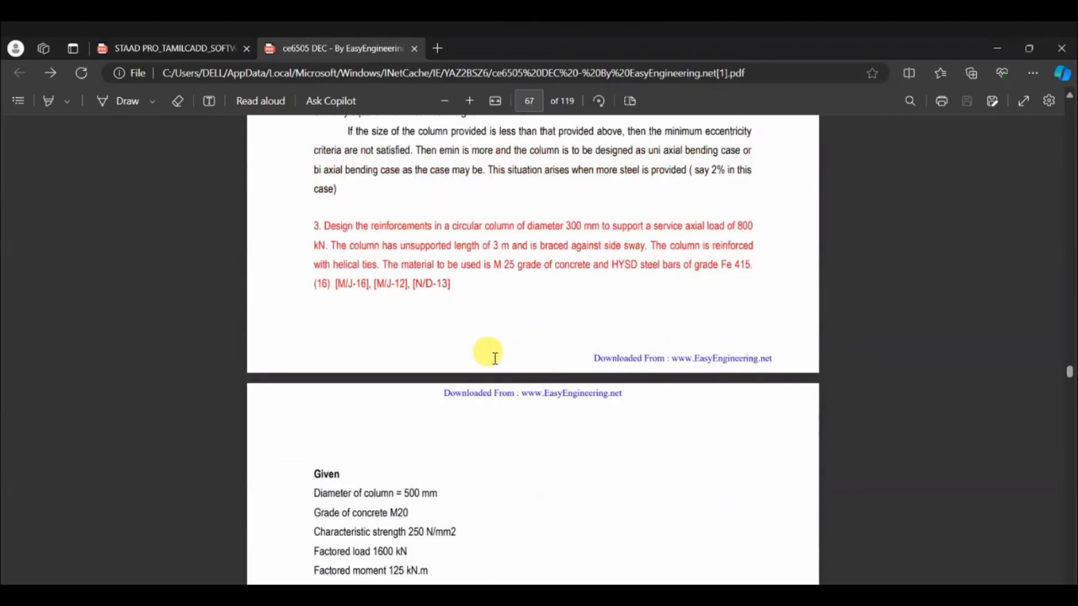
Step: Examine the given data and the hoop and helical reinforcement calculations on page 68, and return to the problem 3 statement
scroll(506, 387, "down", 4)
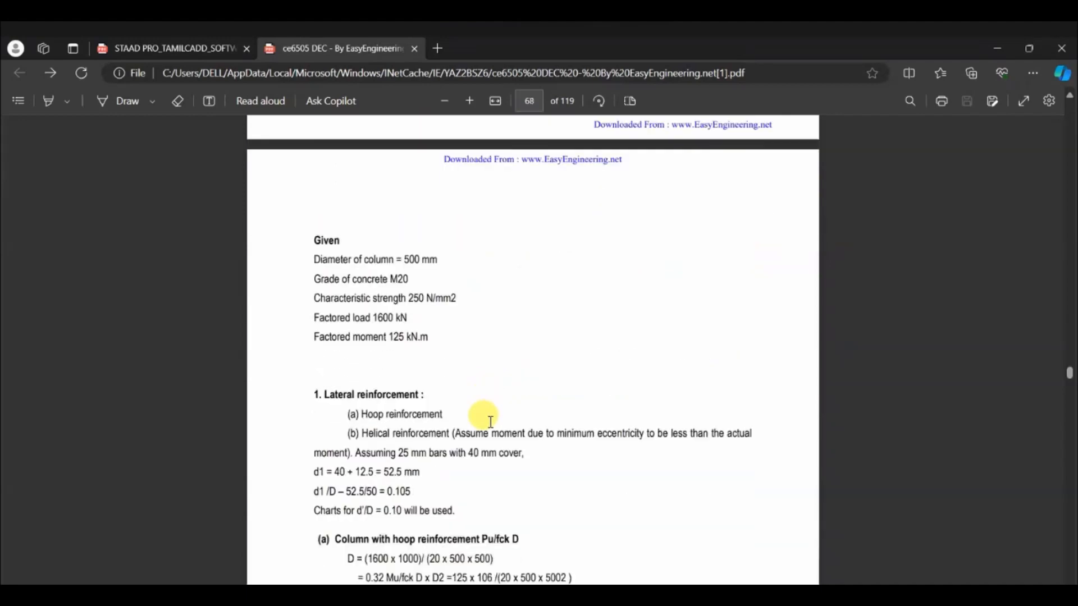
scroll(491, 430, "down", 1)
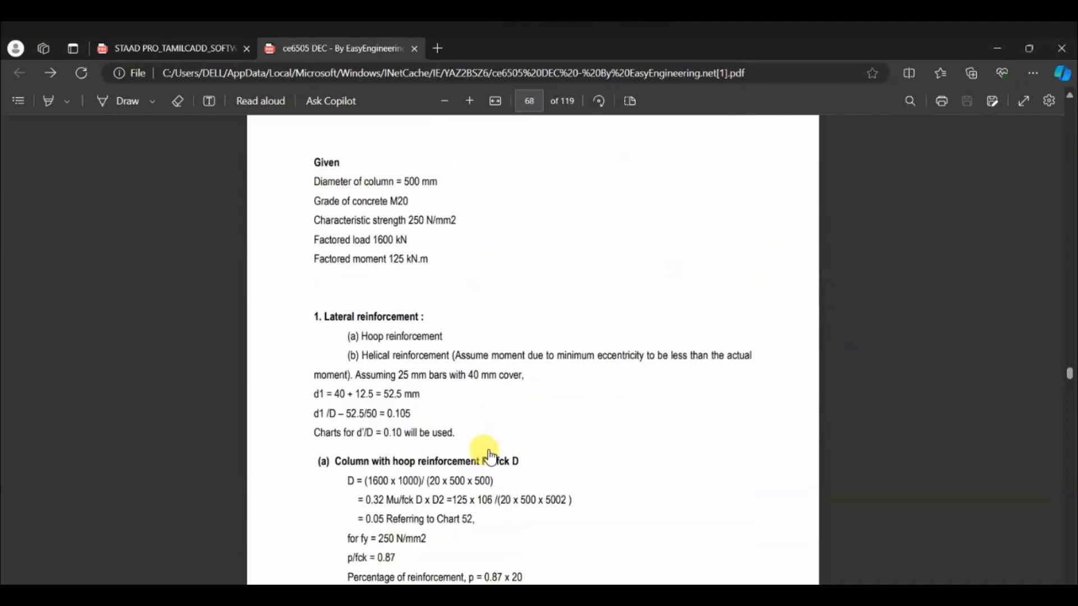
scroll(488, 444, "down", 5)
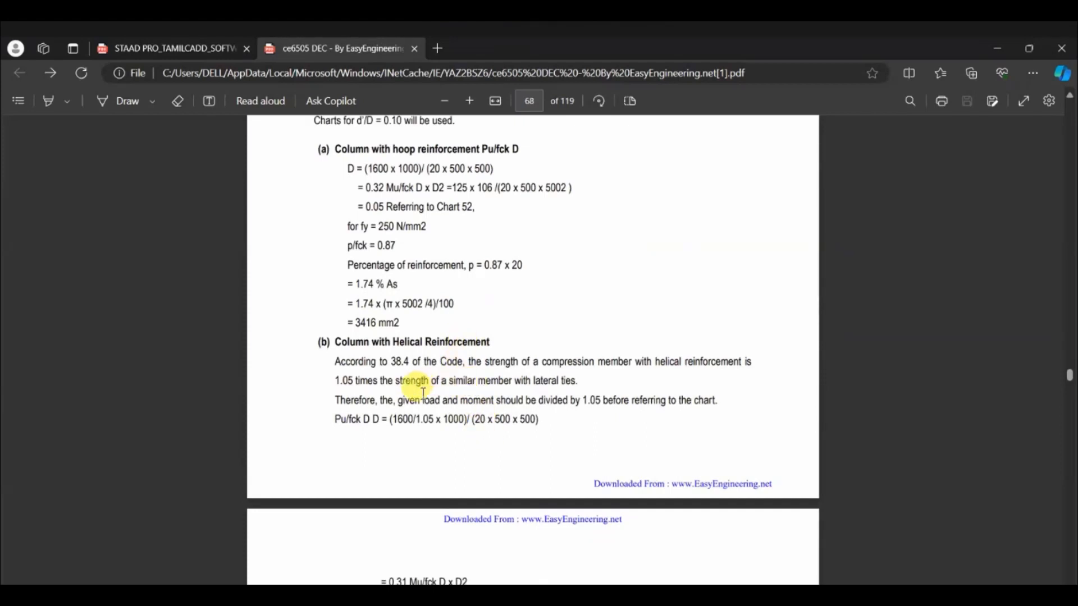
scroll(421, 386, "up", 9)
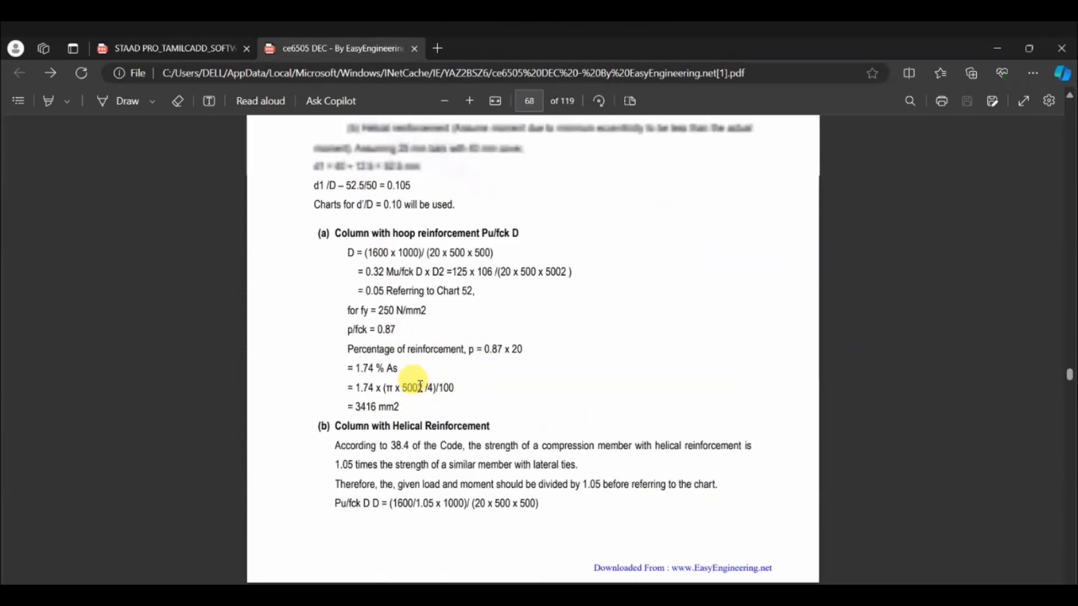
scroll(437, 379, "up", 11)
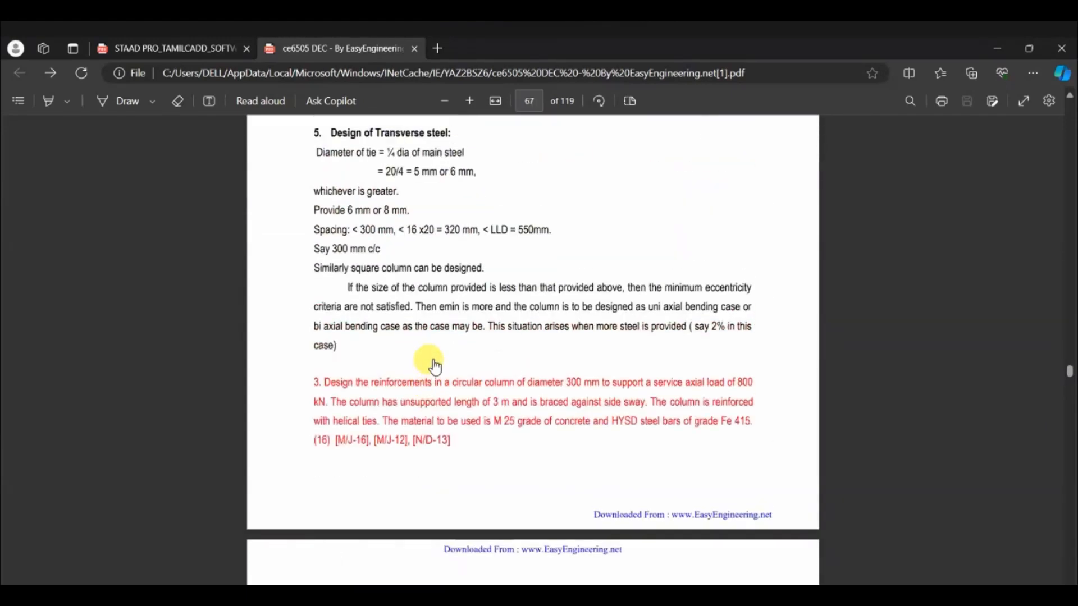
Step: Look back to the statement of braced circular column problem 2 on page 66 and examine its given data and concrete area
scroll(436, 366, "up", 7)
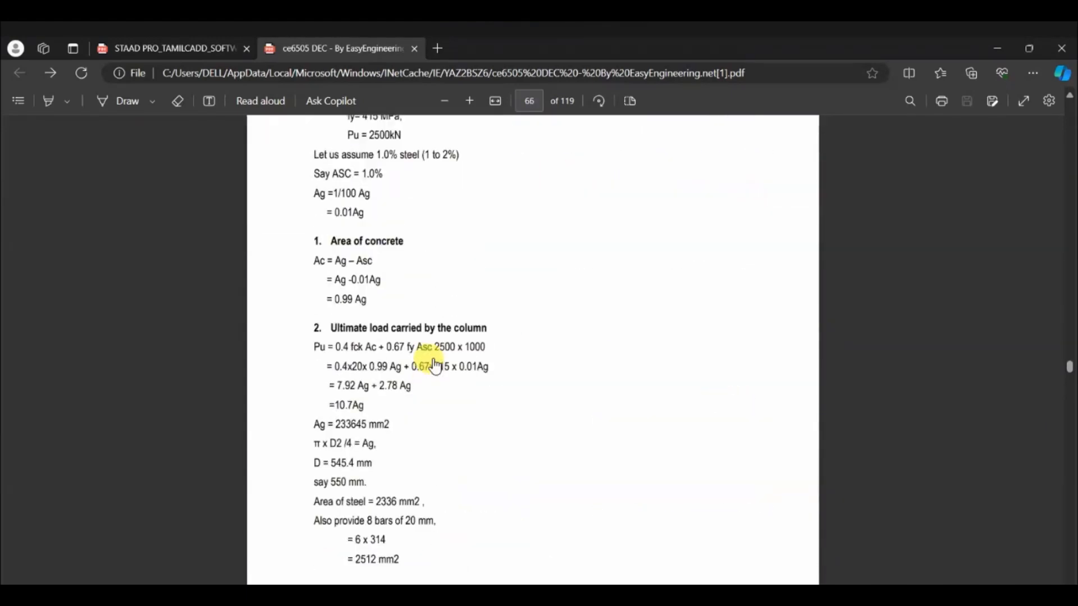
scroll(435, 366, "up", 8)
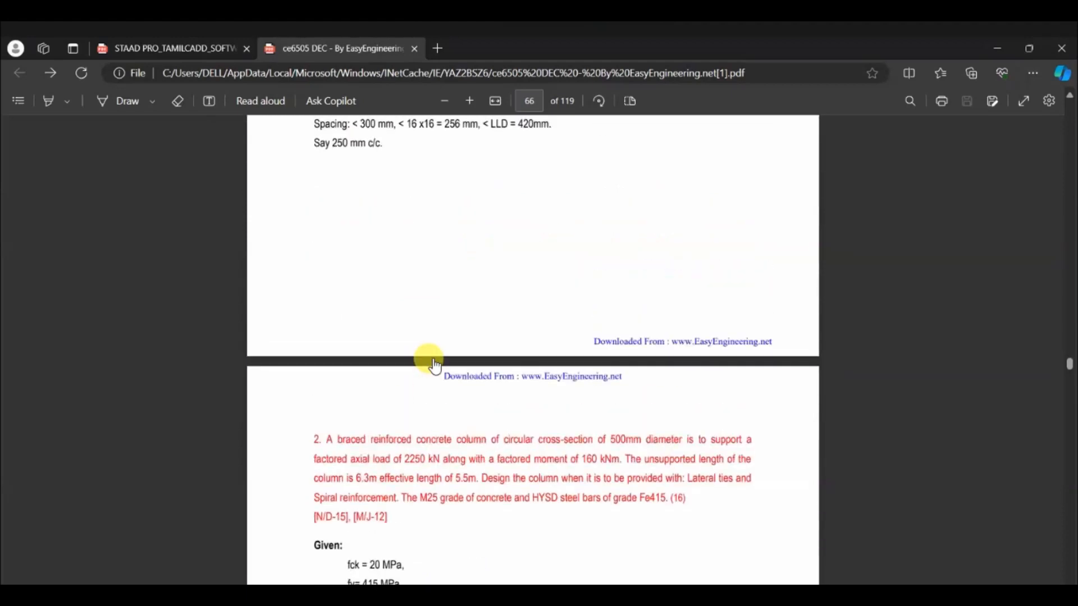
scroll(435, 365, "down", 5)
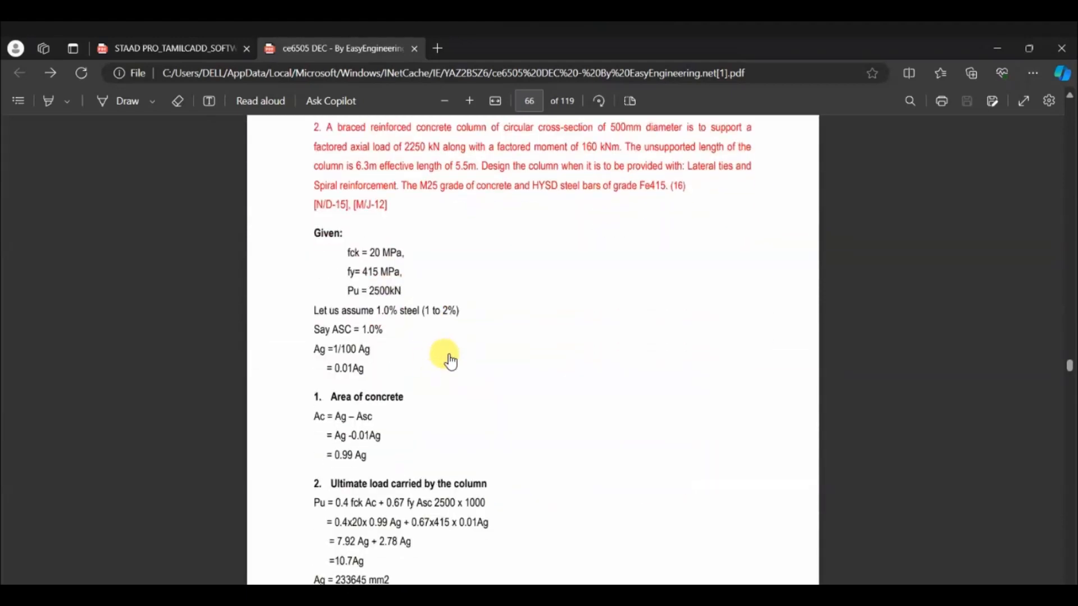
Step: Look back through the transverse steel and square column design to the statement of column problem 1 under Part - B on page 63
scroll(451, 361, "up", 8)
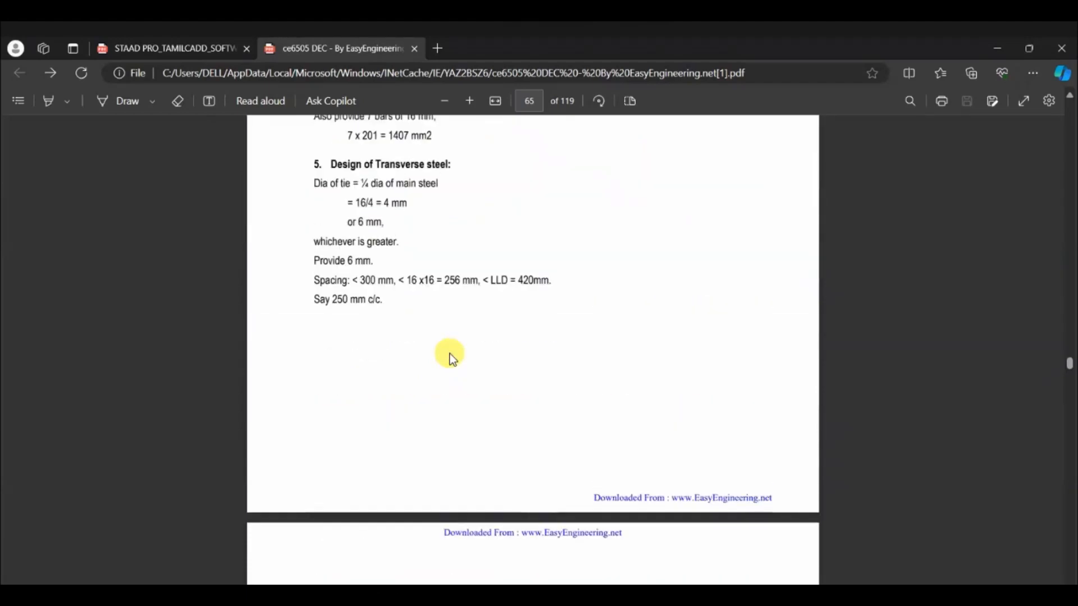
scroll(450, 354, "up", 8)
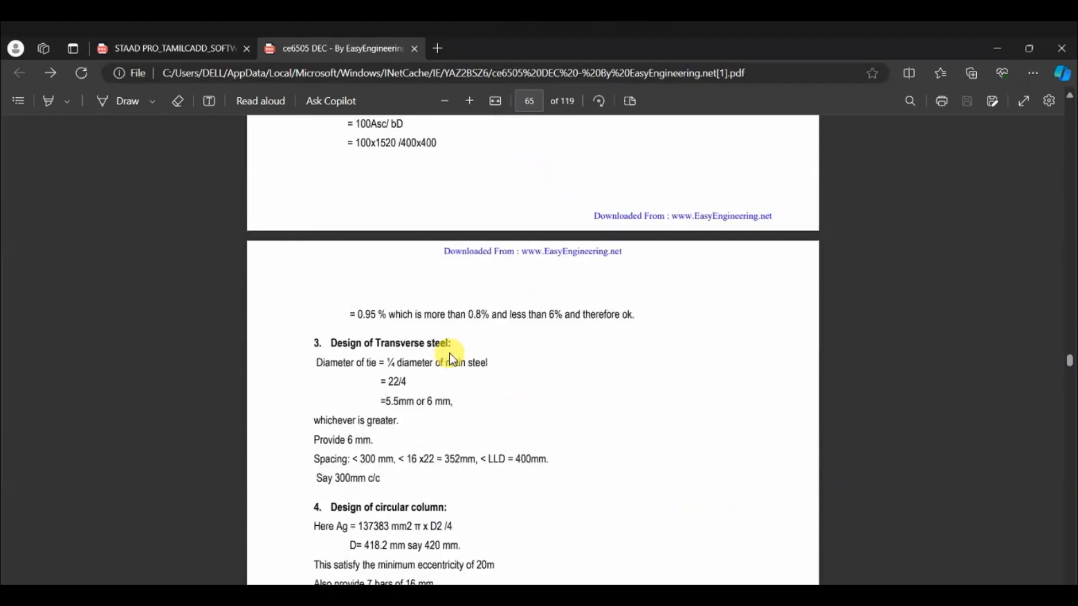
scroll(450, 353, "up", 13)
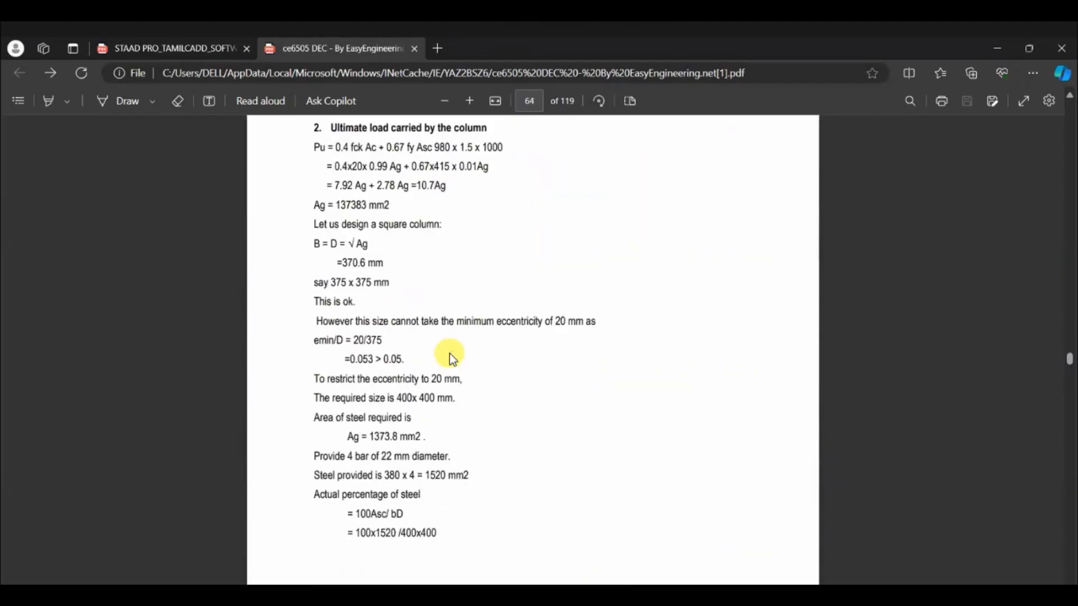
scroll(449, 354, "up", 11)
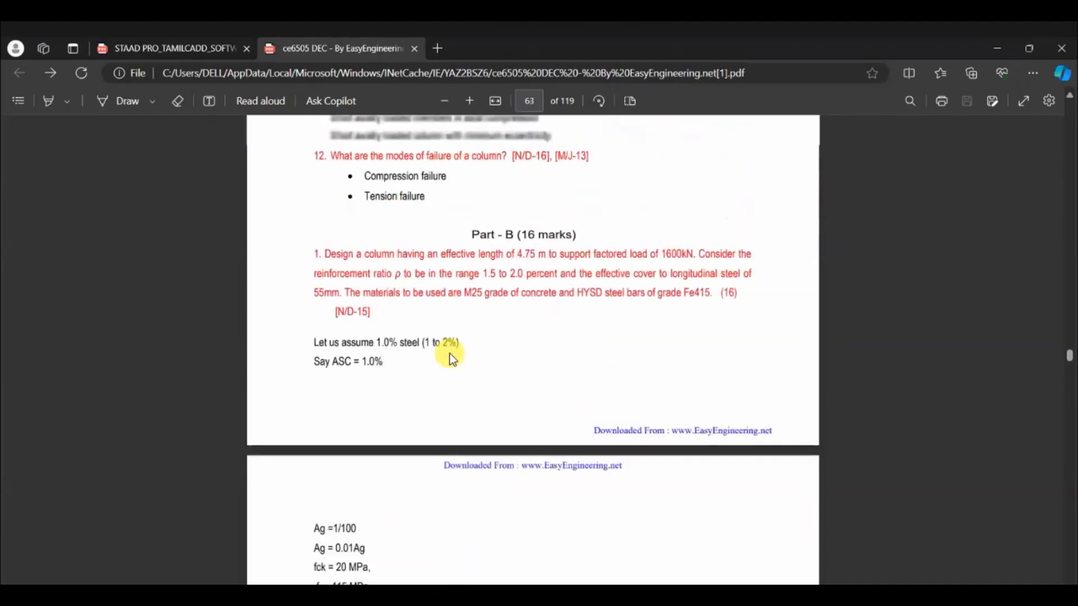
scroll(450, 354, "up", 1)
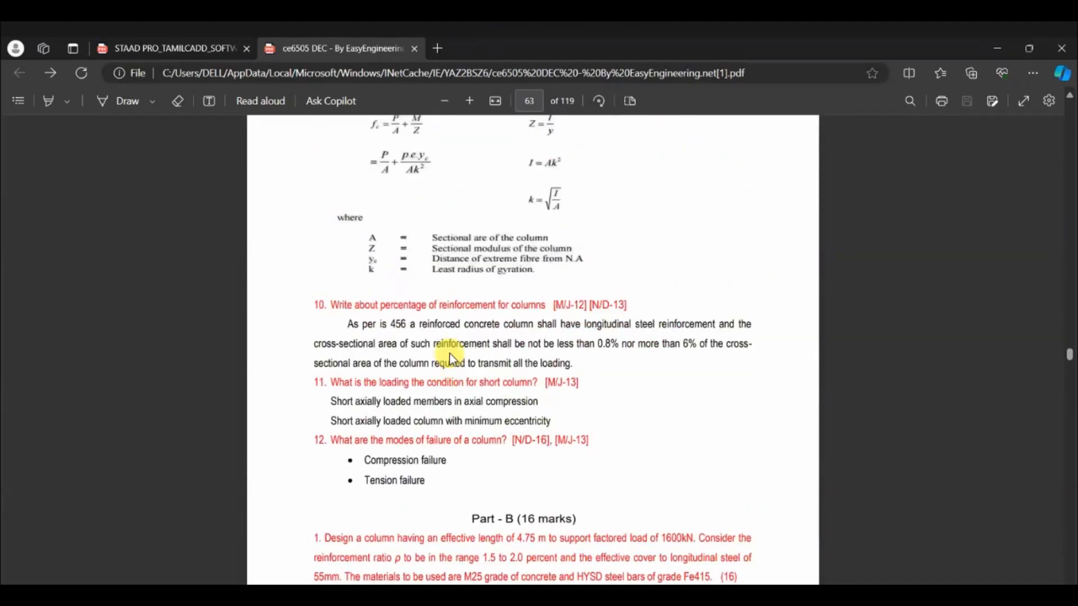
scroll(450, 354, "down", 4)
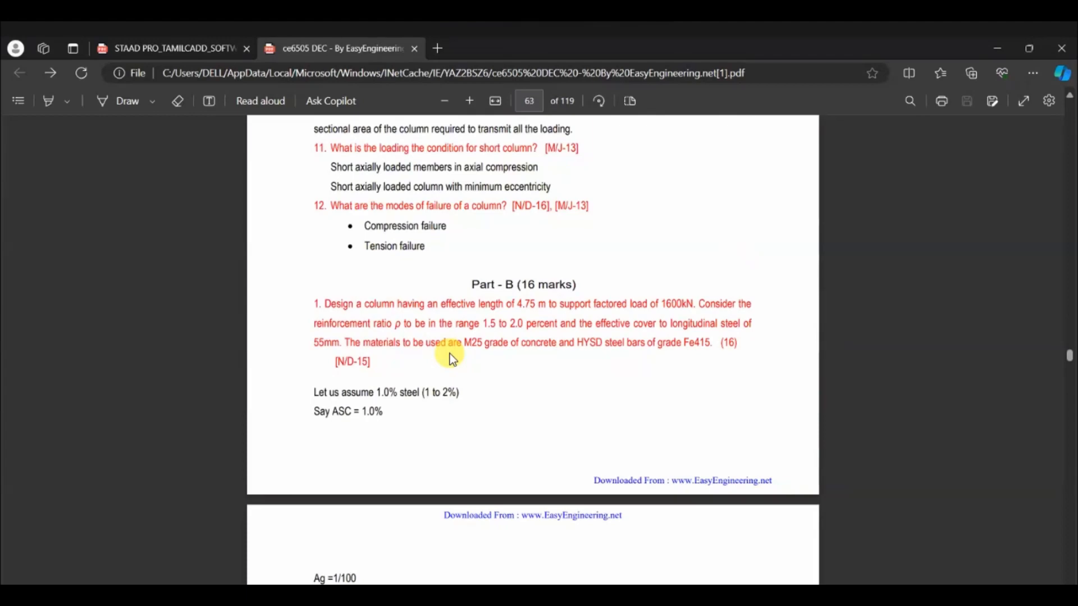
scroll(449, 353, "down", 3)
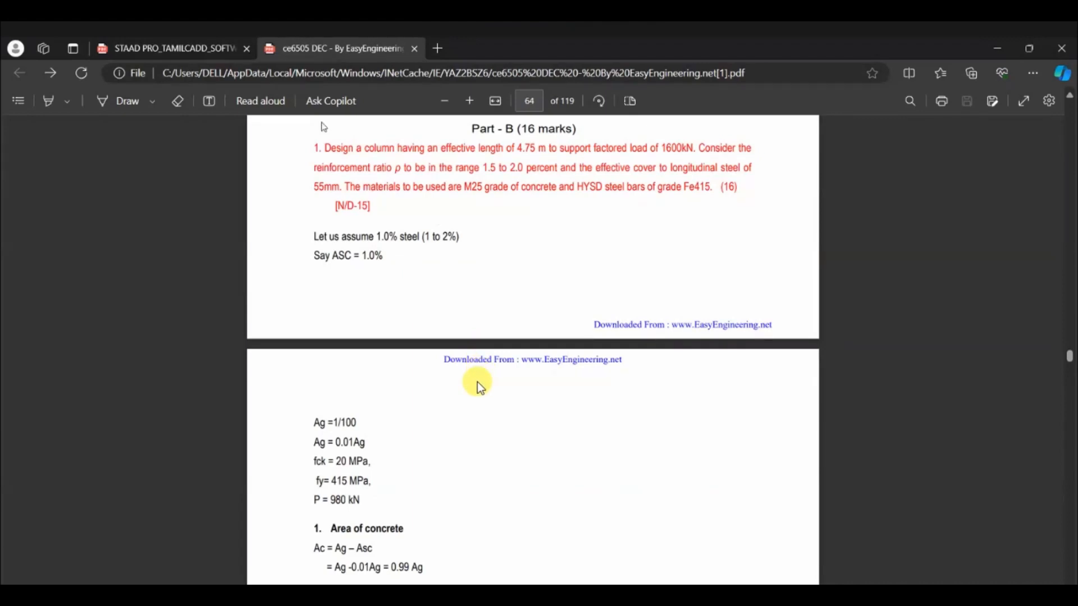
key("alt+Tab")
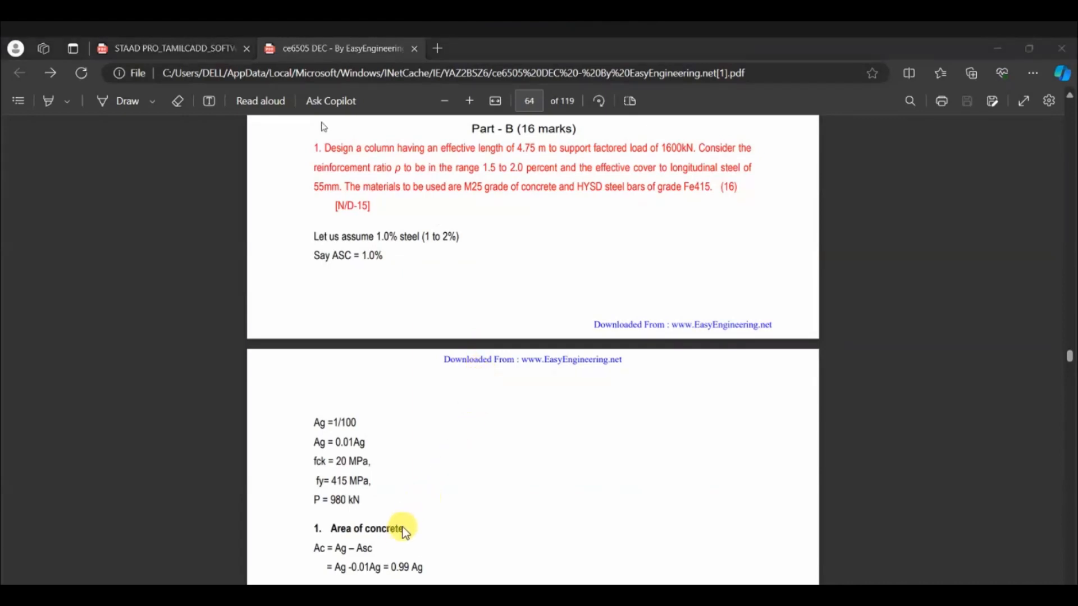
left_click(395, 569)
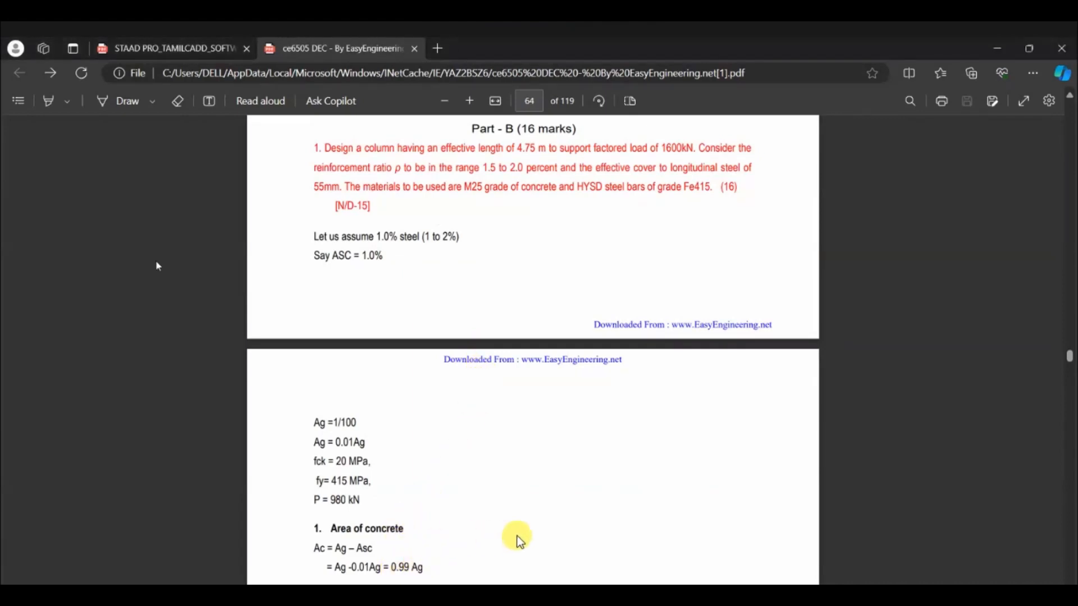
left_click(1011, 383)
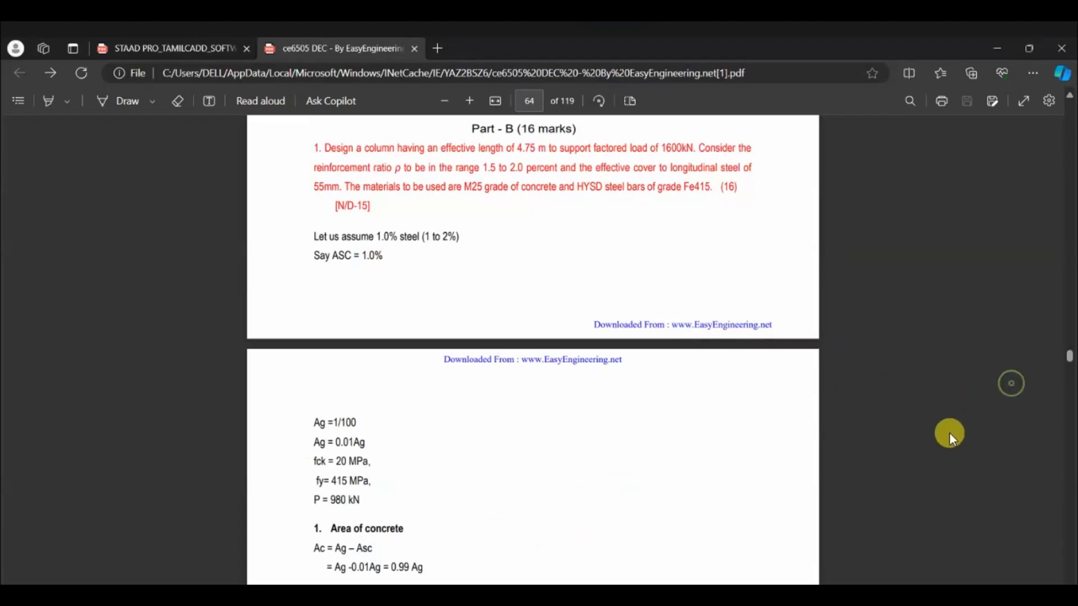
Step: Examine the problem 1 solution from the concrete area through the square column size and main steel to the transverse steel design on page 65
scroll(1070, 356, "down", 4)
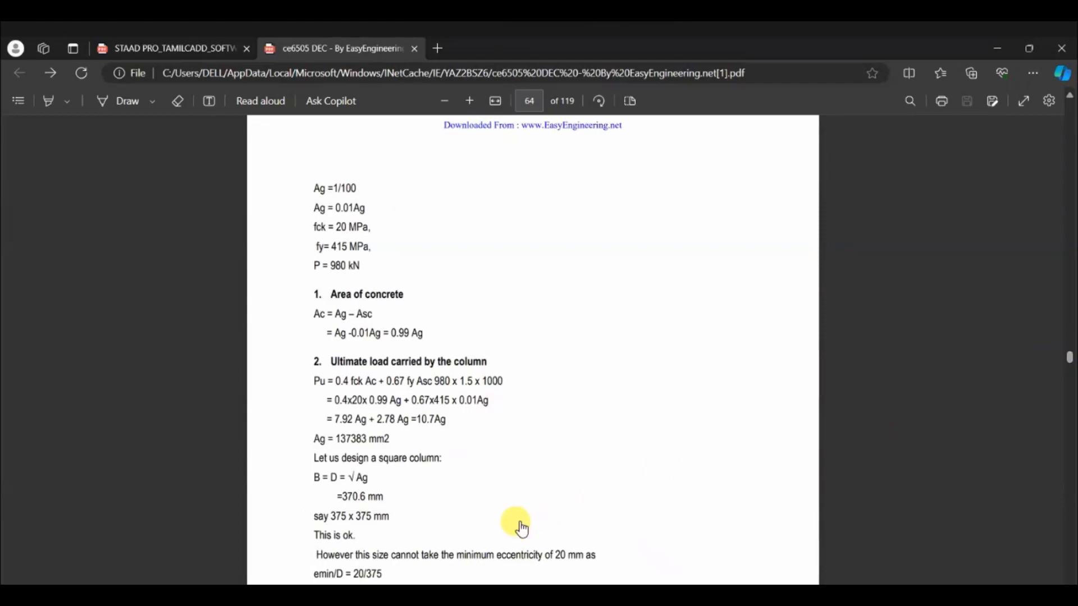
scroll(521, 528, "down", 7)
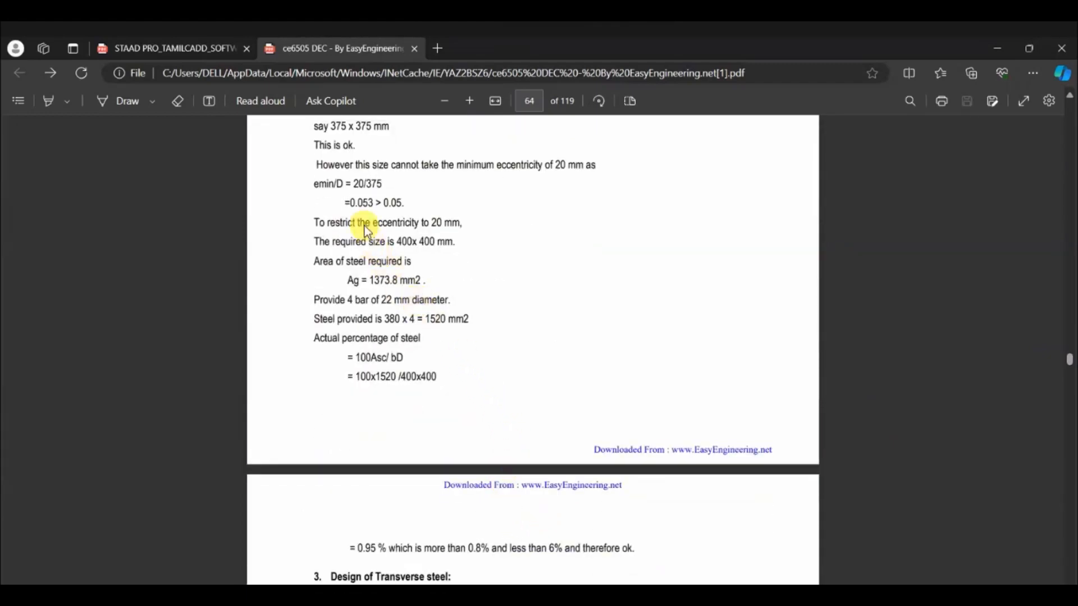
scroll(348, 219, "up", 1)
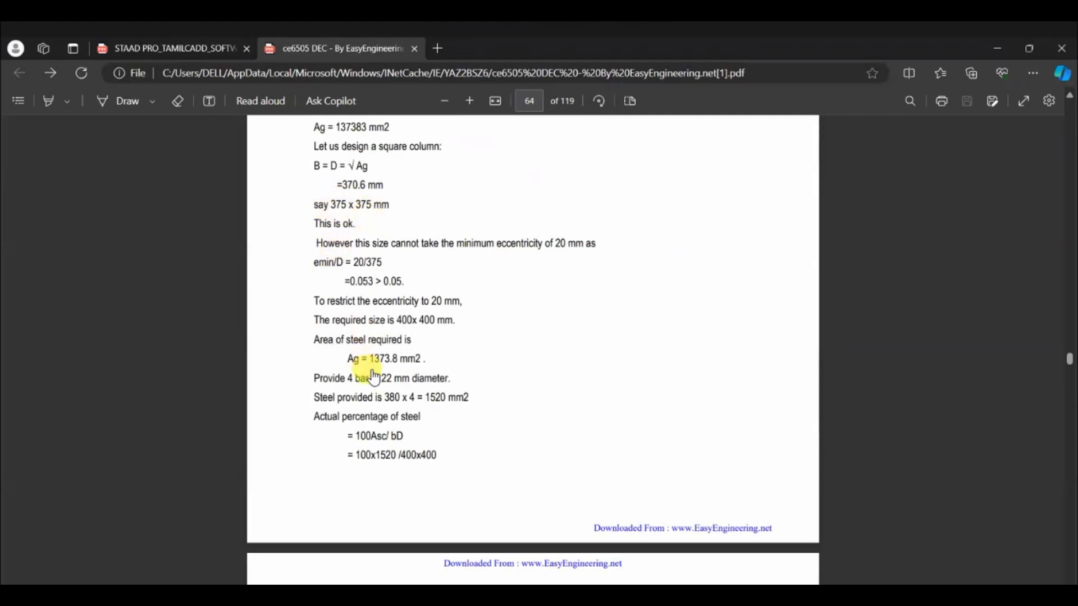
scroll(402, 417, "down", 1)
scroll(404, 417, "down", 2)
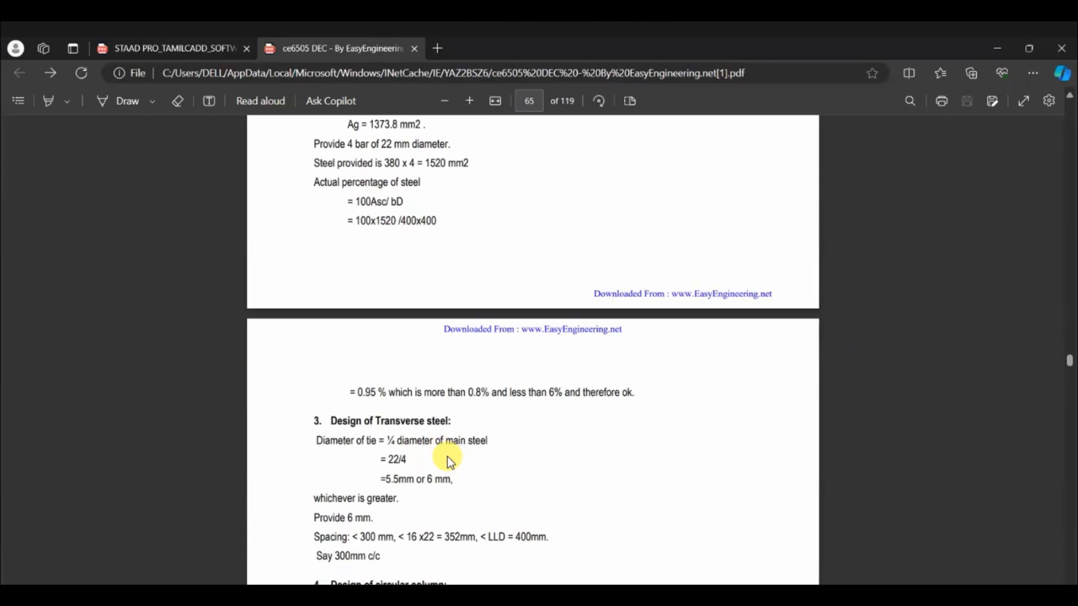
Step: Examine the square column's tie design, the circular column design and its transverse steel on page 65
scroll(447, 457, "up", 2)
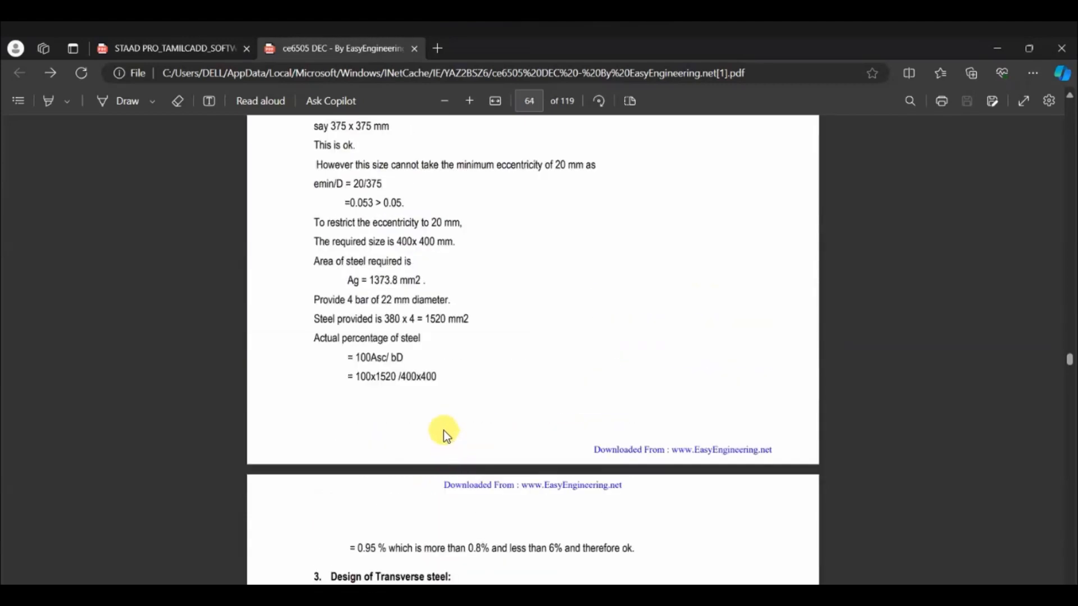
scroll(403, 463, "down", 1)
scroll(403, 463, "down", 2)
scroll(405, 462, "down", 3)
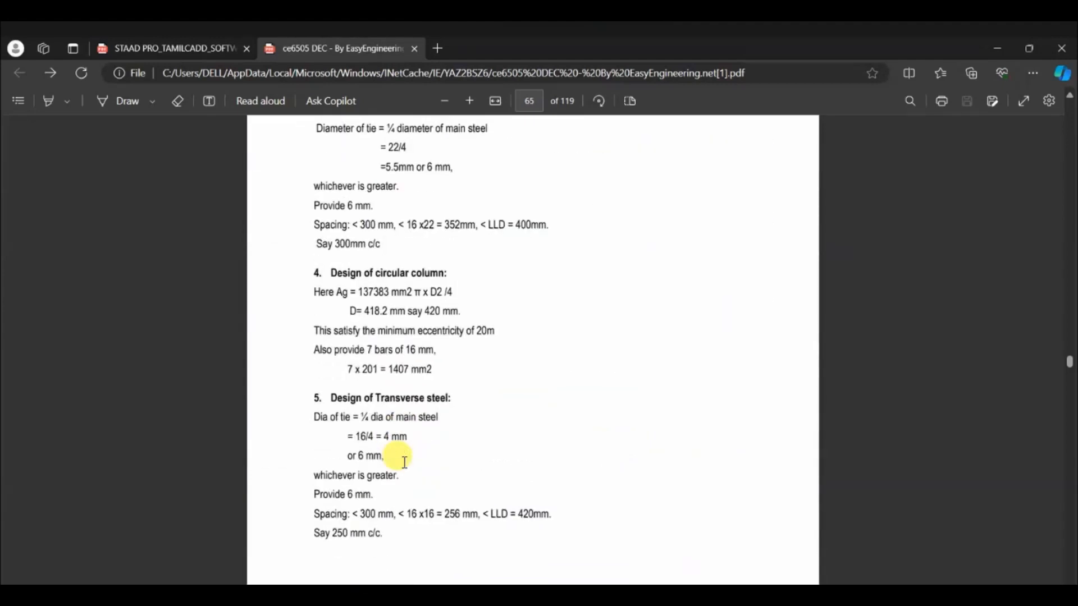
scroll(404, 462, "up", 1)
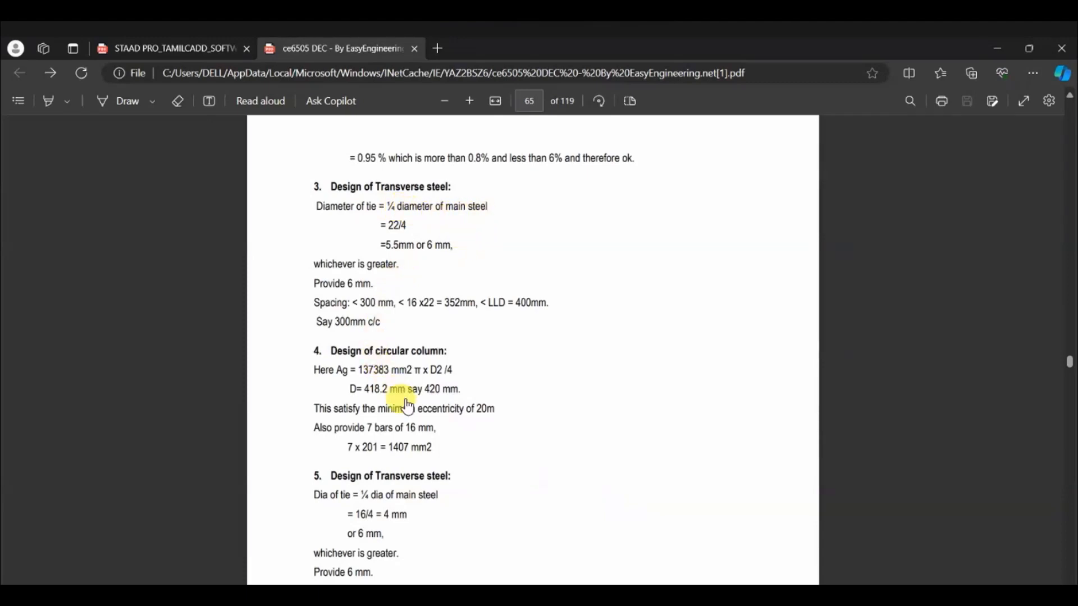
scroll(406, 401, "down", 3)
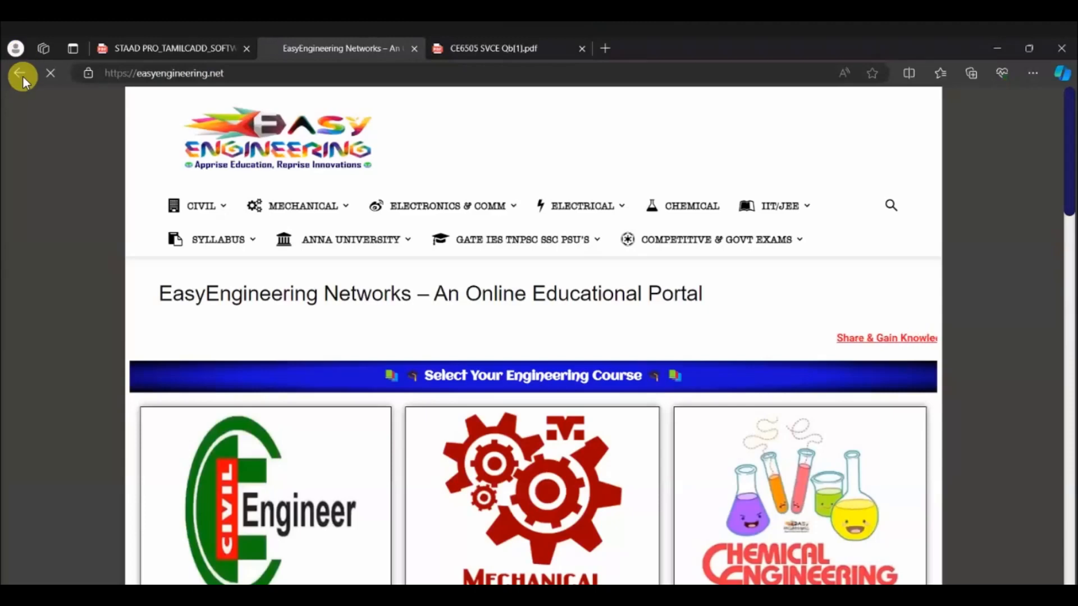
Step: In the CE6505 SVCE Qb PDF, examine Unit 4 column problem 1 from its statement through main reinforcement and lateral steel to the section drawing
left_click(487, 48)
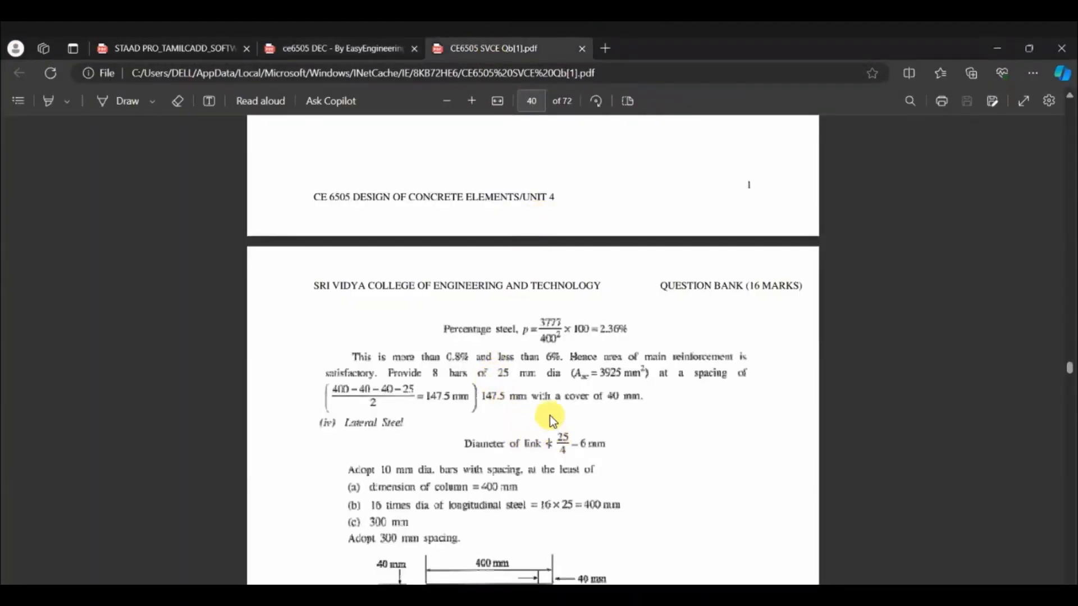
scroll(550, 339, "up", 10)
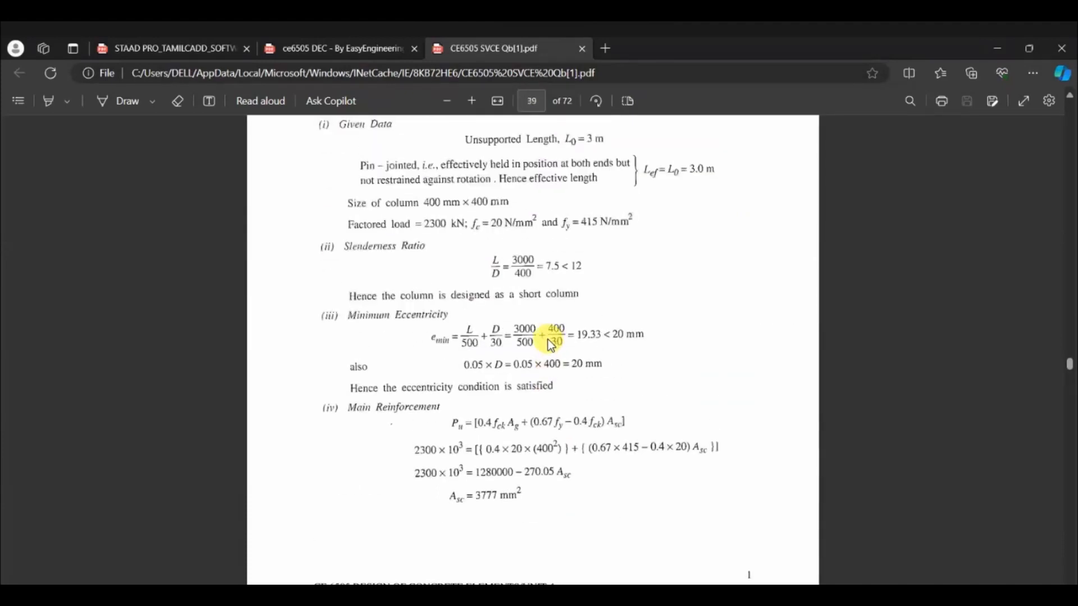
scroll(484, 294, "up", 1)
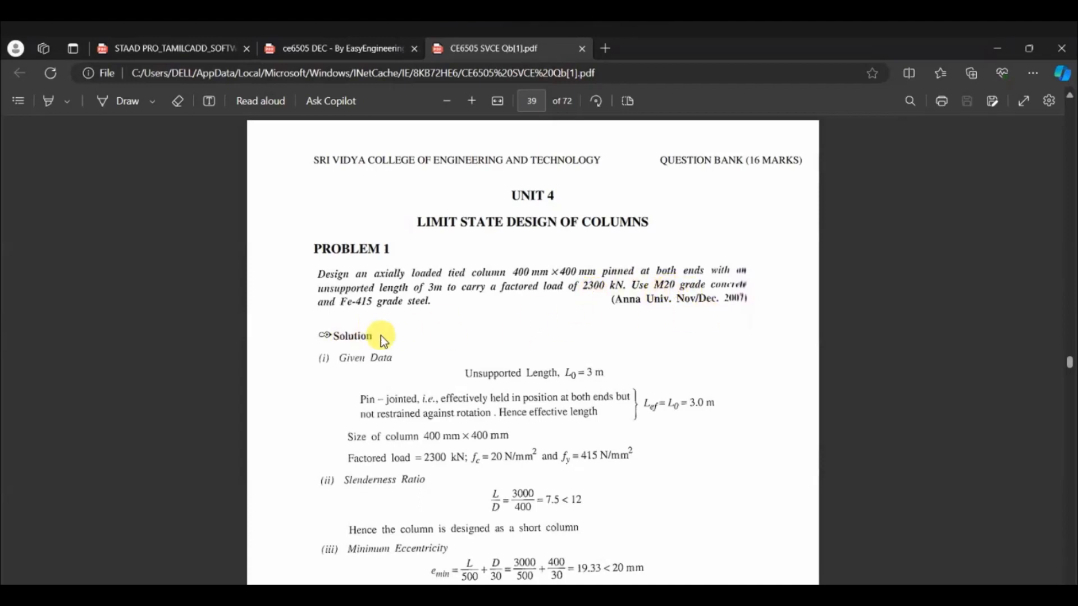
scroll(495, 435, "down", 3)
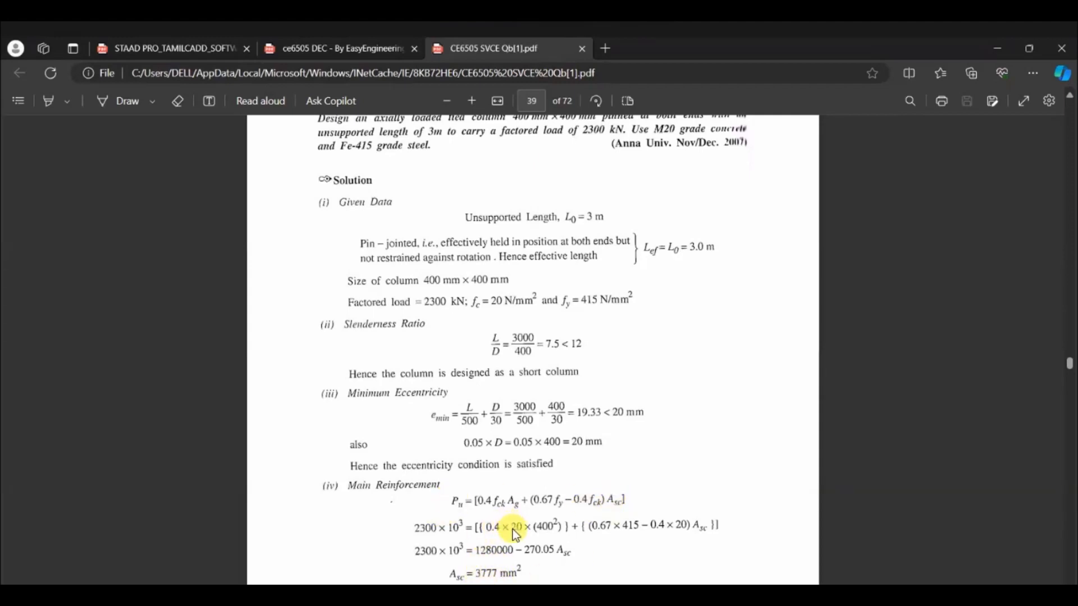
scroll(516, 533, "down", 7)
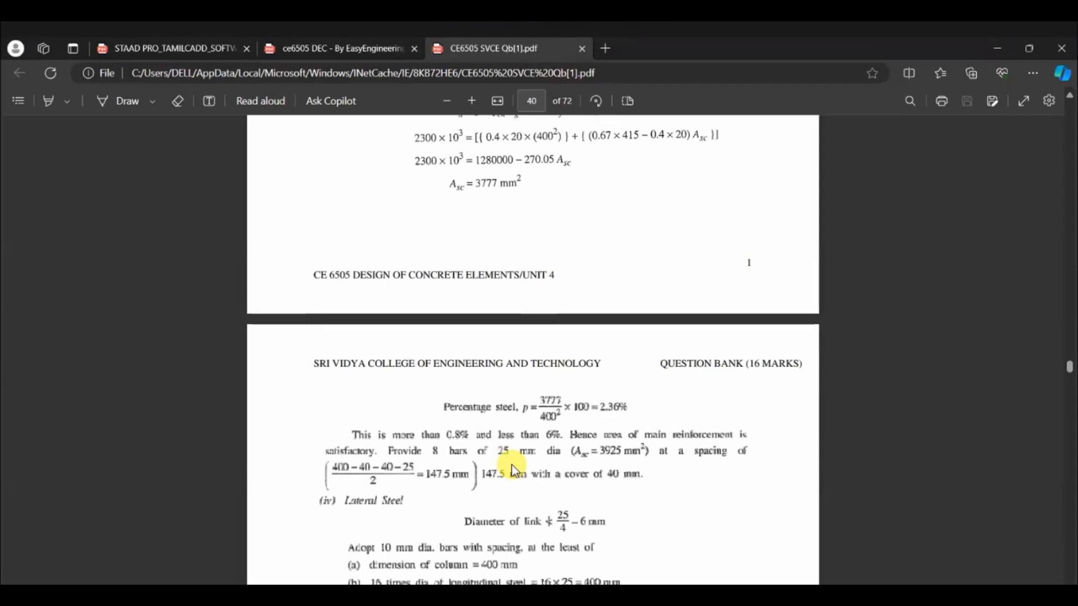
scroll(490, 540, "down", 1)
scroll(489, 541, "down", 1)
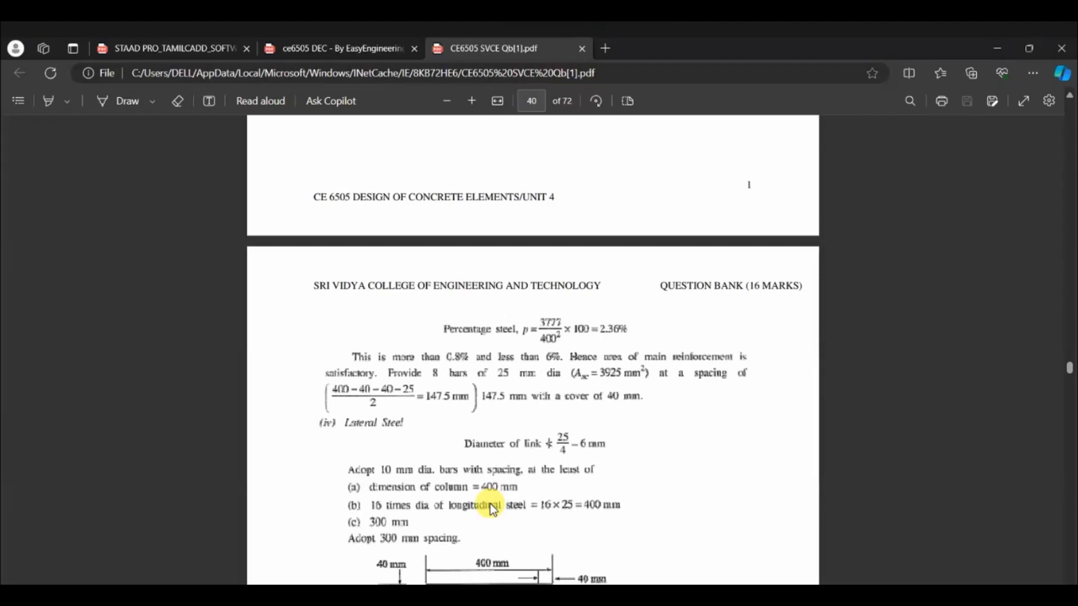
scroll(478, 482, "down", 4)
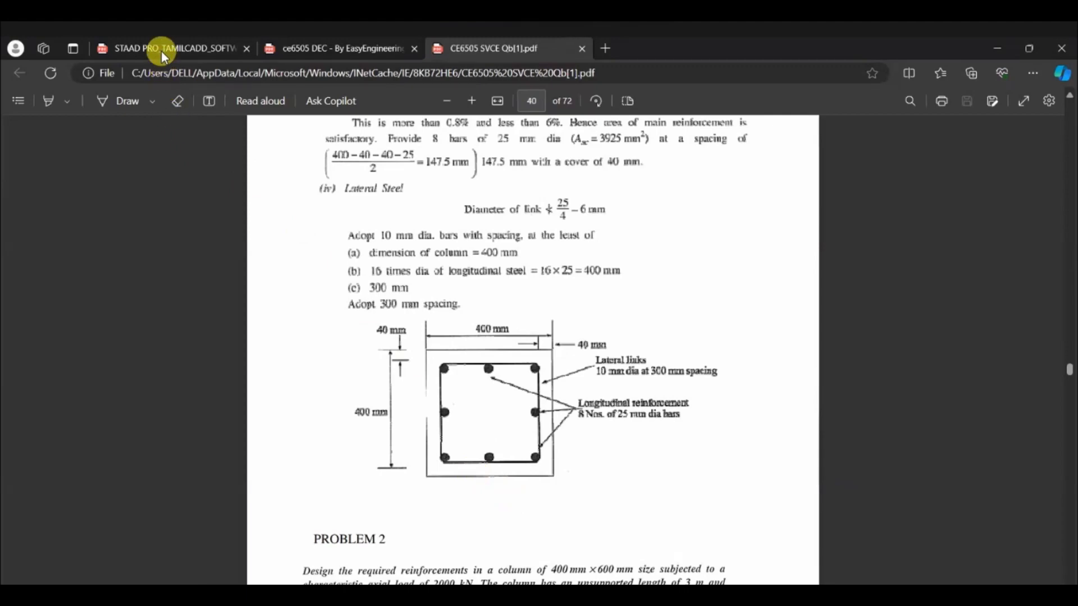
Step: Switch to the STAAD.Pro introduction PDF and look over its opening slides up to the structure types on page 3
key("ctrl+Tab")
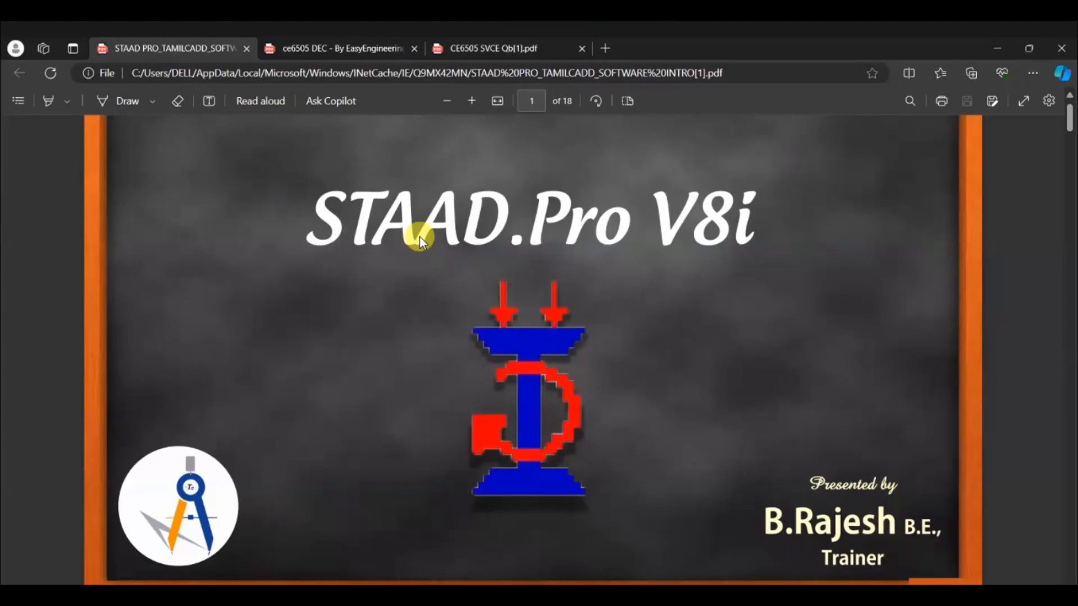
scroll(419, 237, "down", 10)
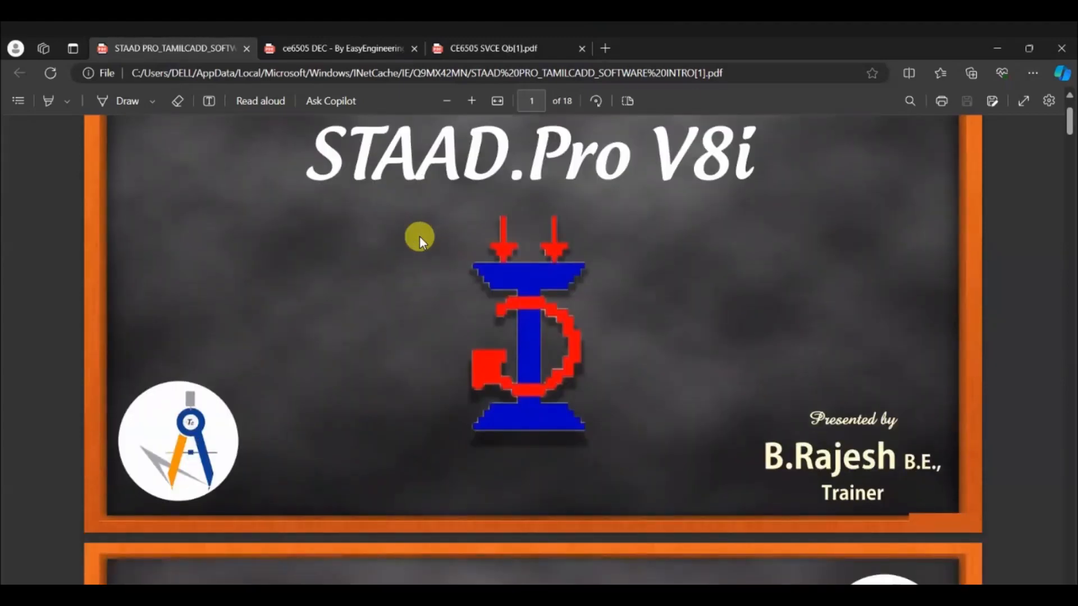
scroll(419, 237, "down", 5)
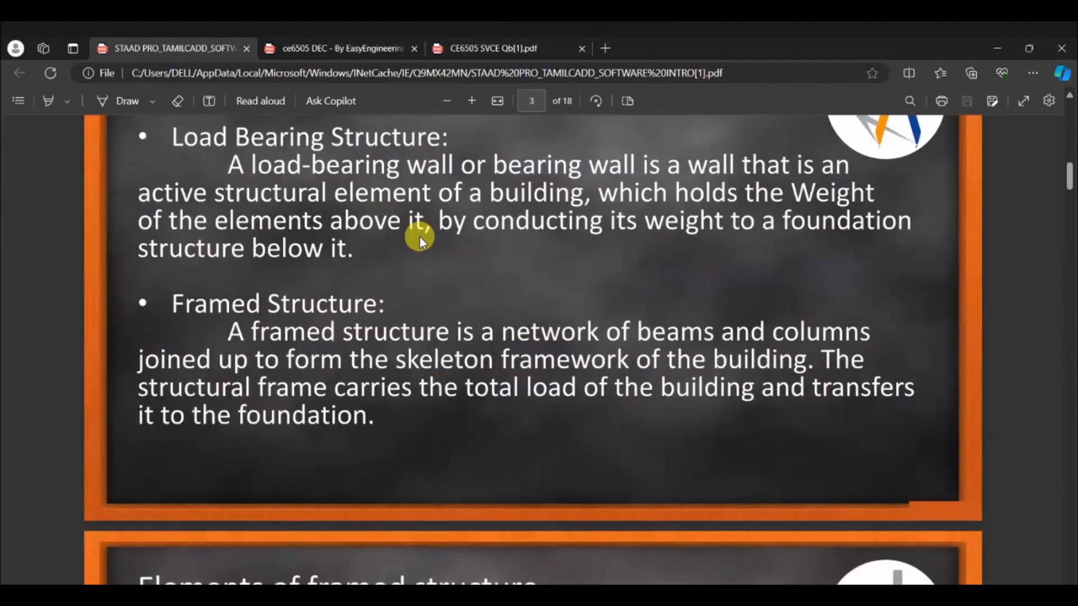
scroll(419, 237, "up", 10)
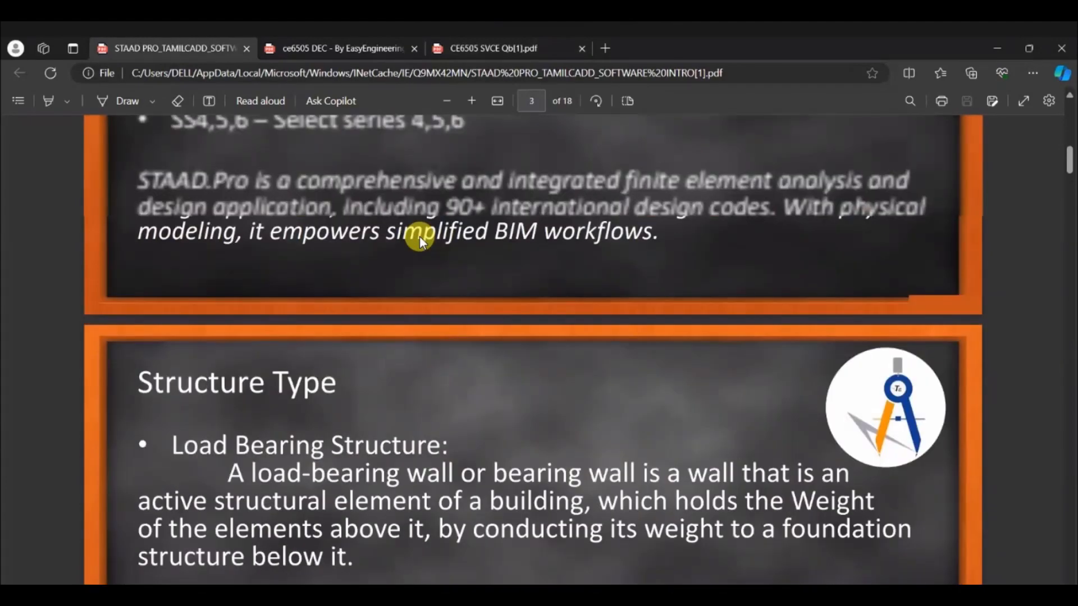